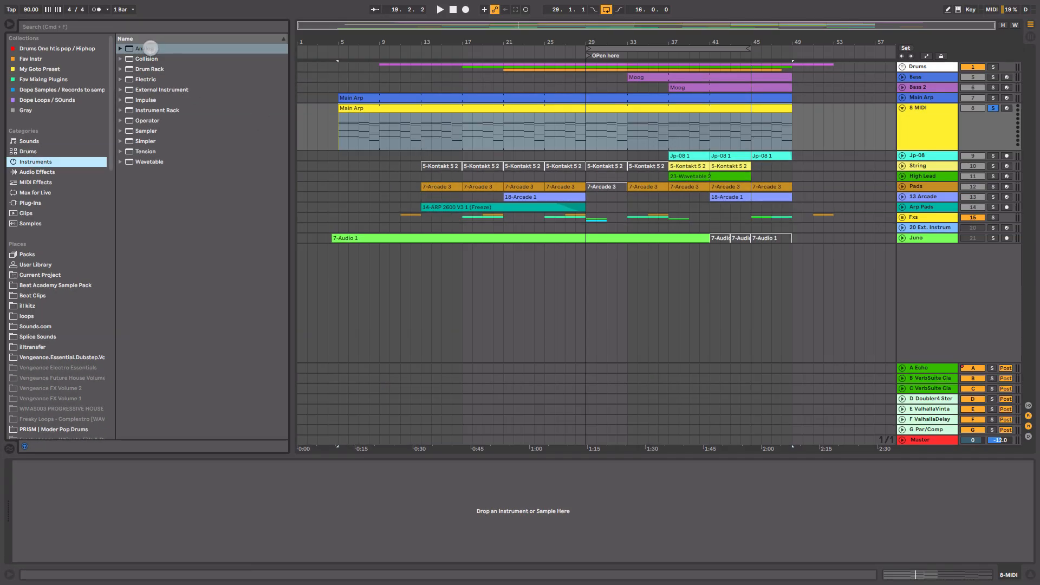
# - Load the Analog instrument onto the 8 MIDI track and play its Main Arp chord clip
pyautogui.click(165, 49)
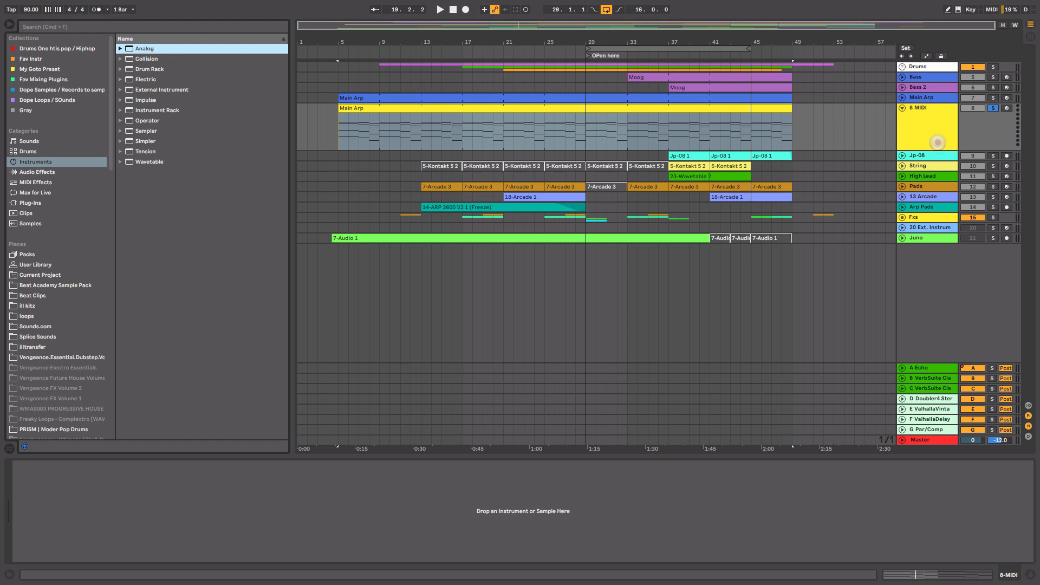
pyautogui.moveTo(933, 122); pyautogui.dragTo(933, 123)
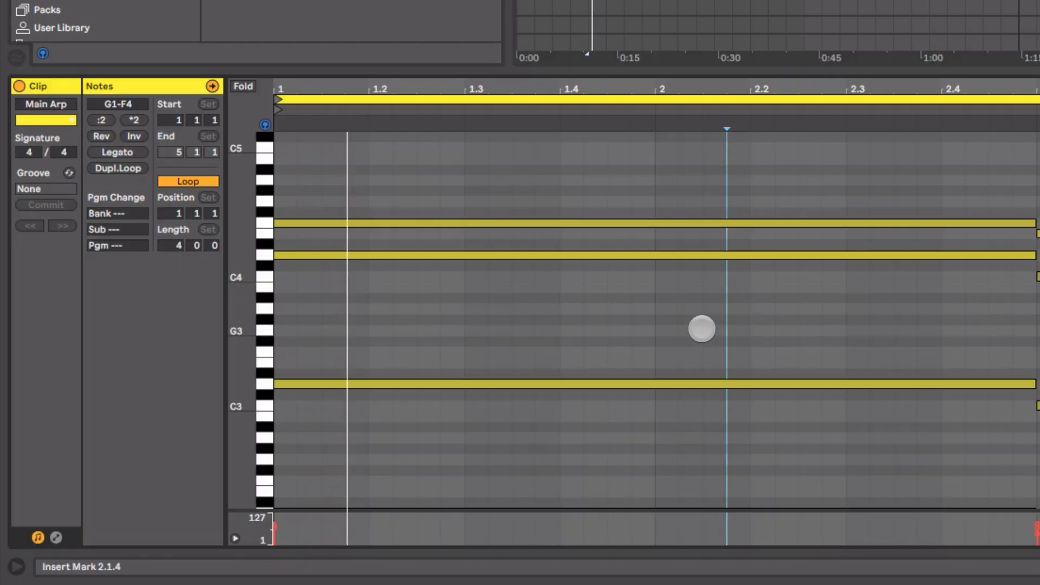
pyautogui.press('space')
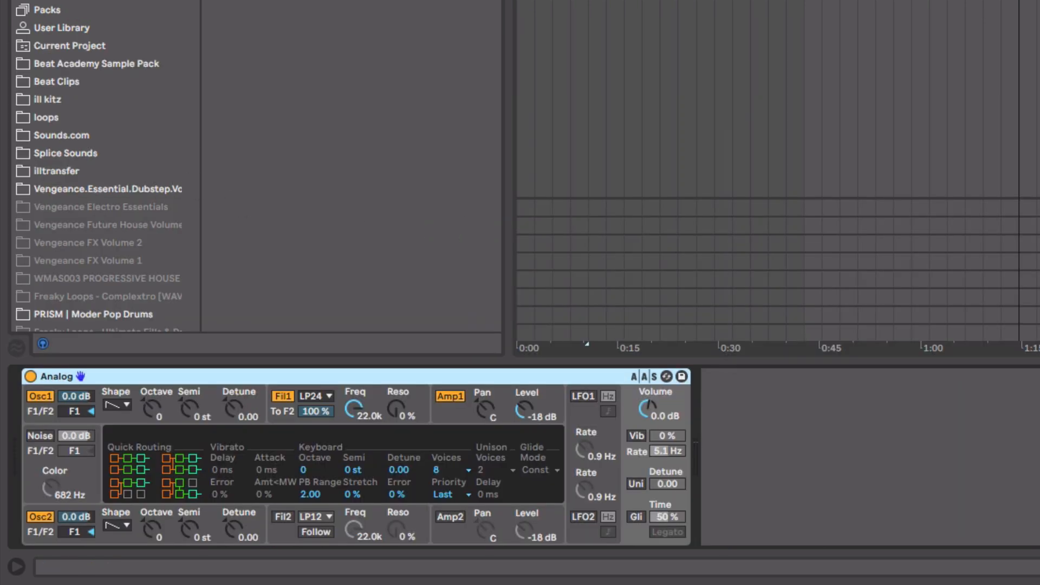
# - Add an Arpeggiator before Analog, set its synced rate to 1/16, and audition the pattern
pyautogui.hotkey('ctrl', 'f')
pyautogui.moveTo(233, 3); pyautogui.dragTo(171, 430)
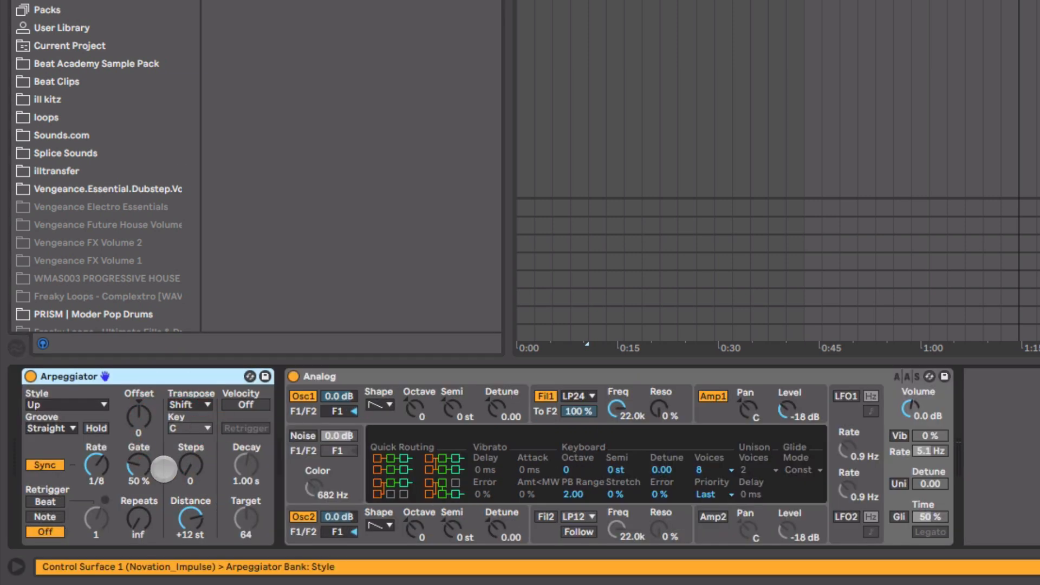
pyautogui.click(102, 459)
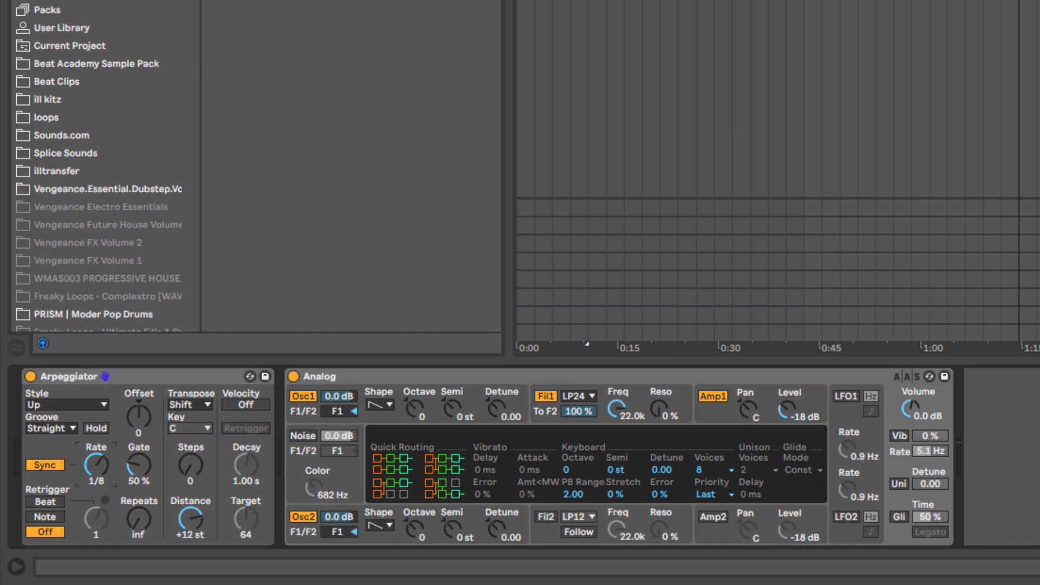
pyautogui.press('space')
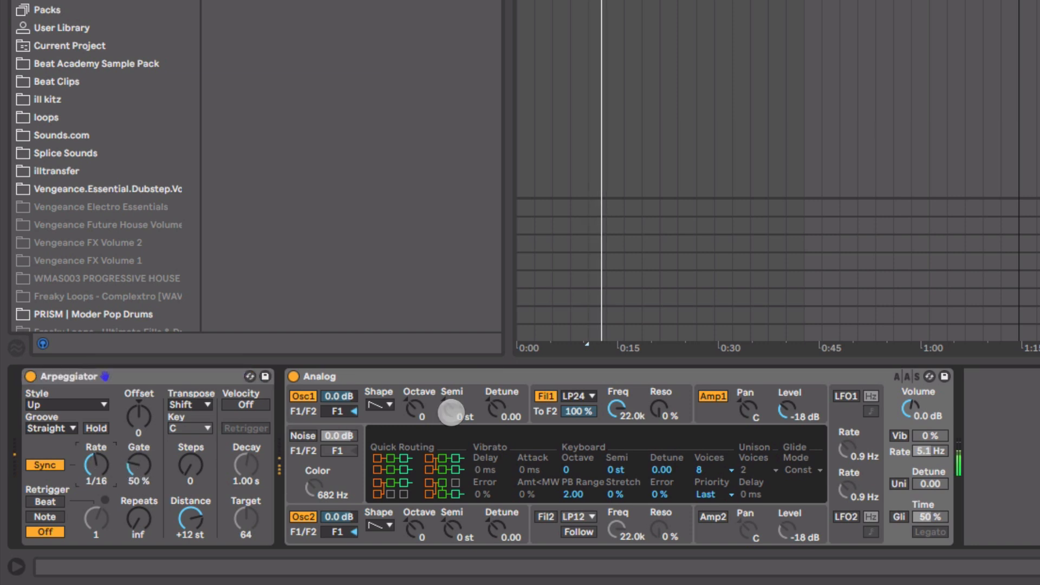
pyautogui.press('space')
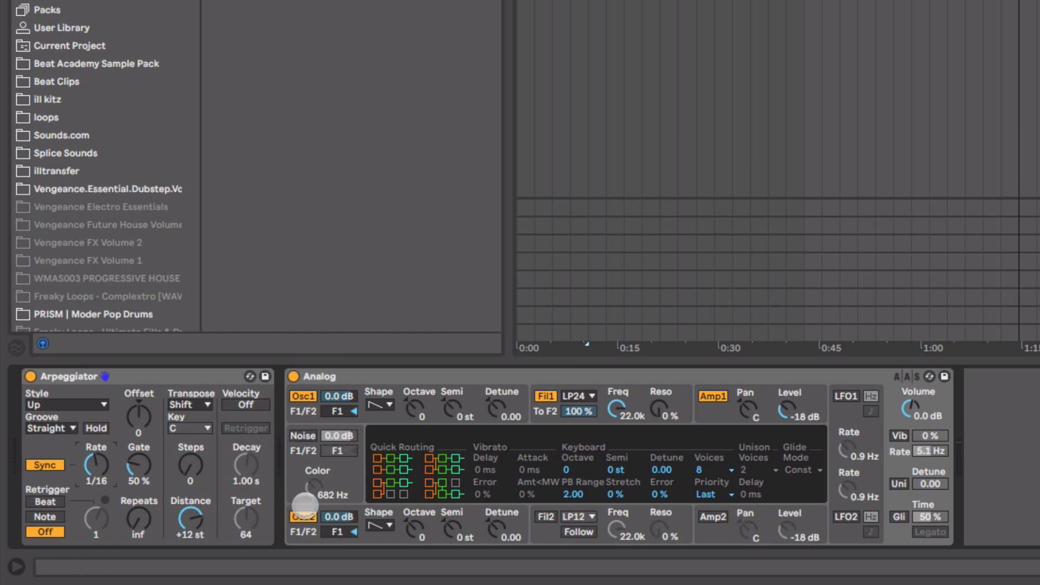
# - Turn off Analog's Osc2 and keep the sawtooth shape on Osc1
pyautogui.click(303, 516)
pyautogui.click(379, 404)
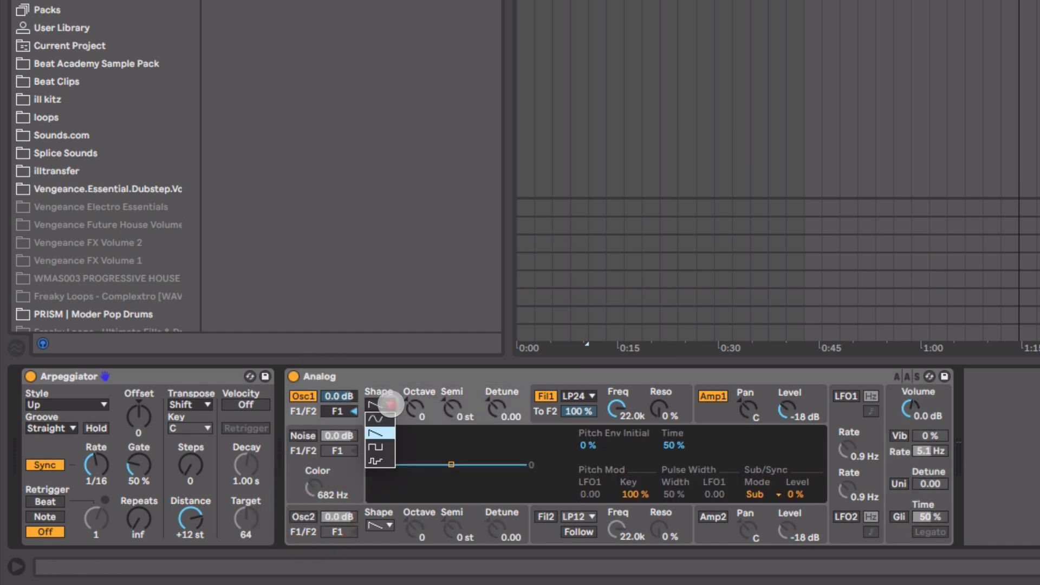
pyautogui.click(390, 431)
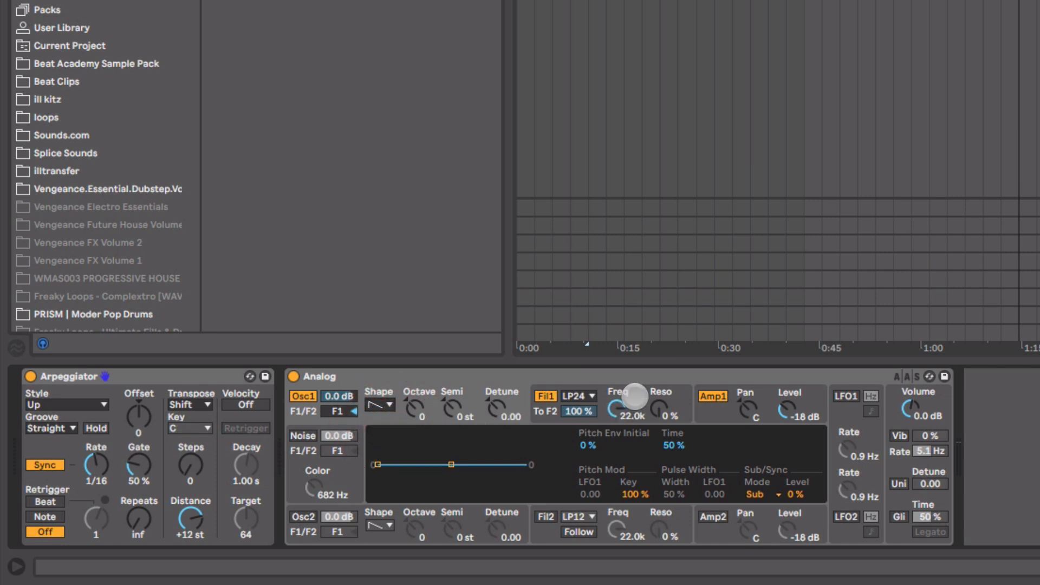
# - Set Filter 1's frequency to 139 and its resonance to 19% while listening to playback
pyautogui.click(635, 395)
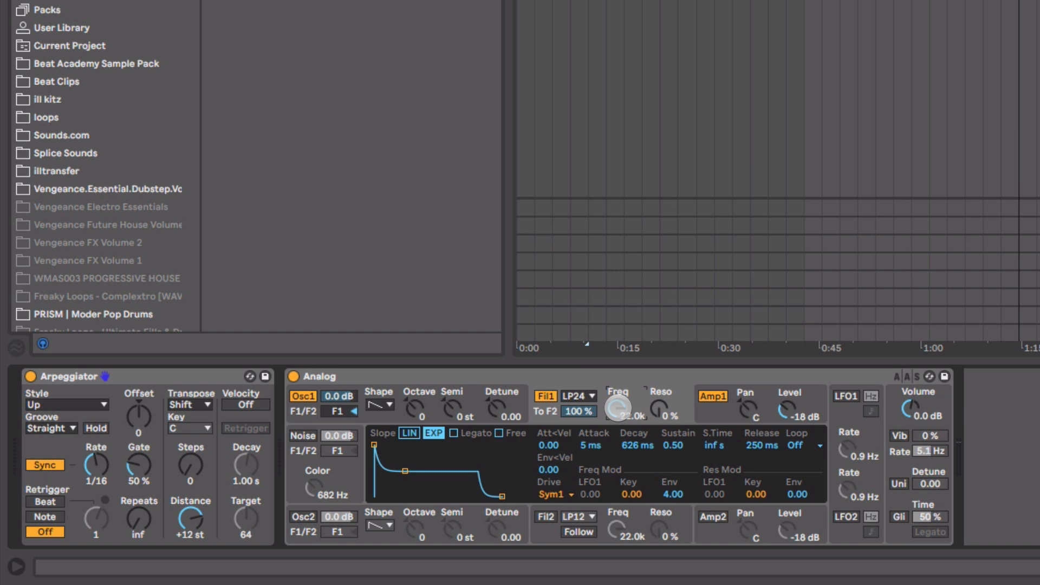
pyautogui.moveTo(617, 407); pyautogui.dragTo(617, 490)
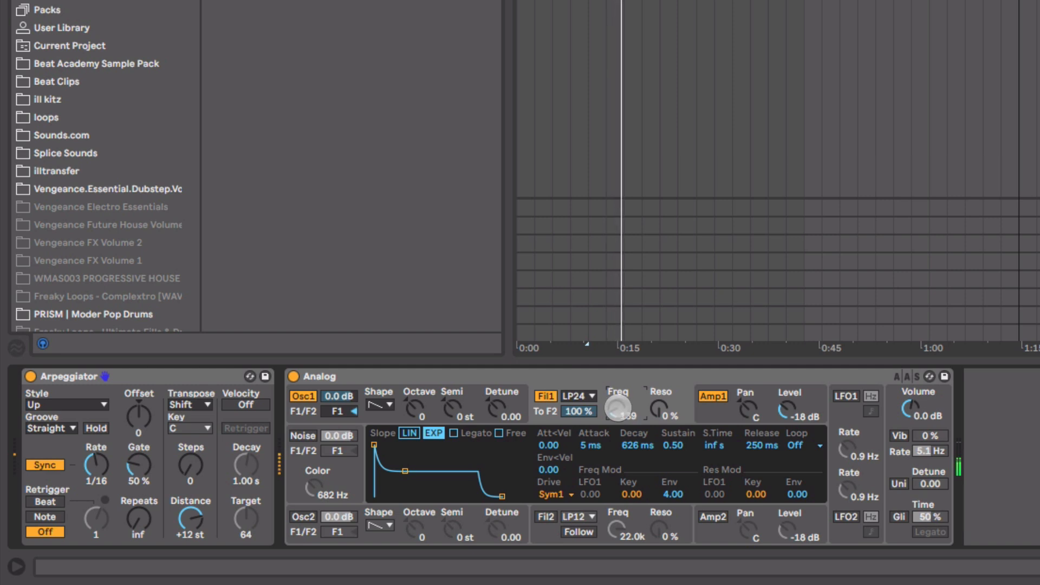
pyautogui.click(665, 410)
pyautogui.moveTo(665, 407)
pyautogui.mouseDown()
pyautogui.moveTo(666, 396)
pyautogui.moveTo(667, 407)
pyautogui.mouseUp()
pyautogui.press('space')
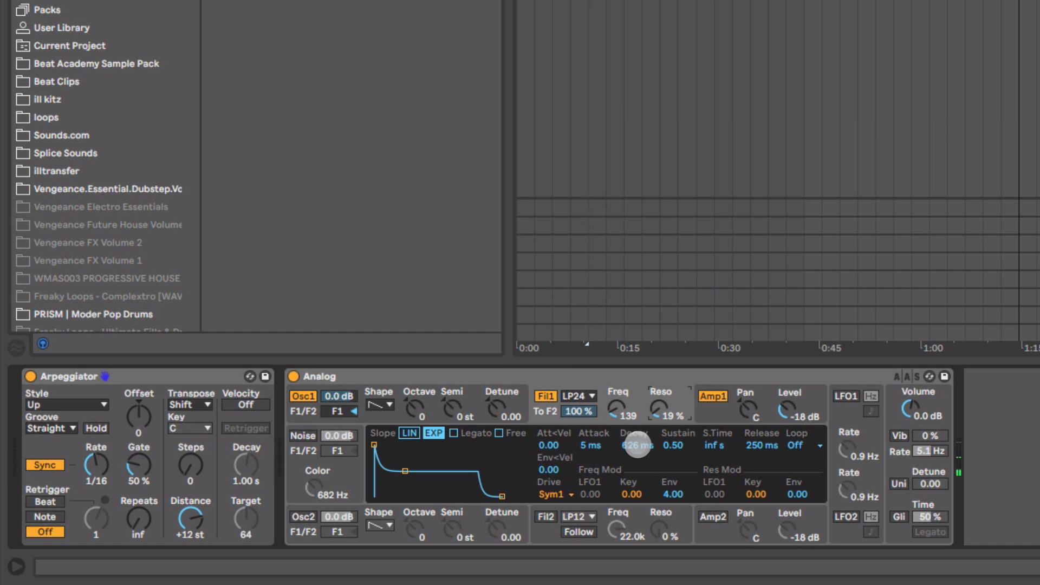
# - Shape the Filter 1 envelope with 6 ms attack, 410 ms decay, 0.29 sustain and 464 ms release
pyautogui.moveTo(636, 445); pyautogui.dragTo(672, 452)
pyautogui.moveTo(684, 445); pyautogui.dragTo(684, 450)
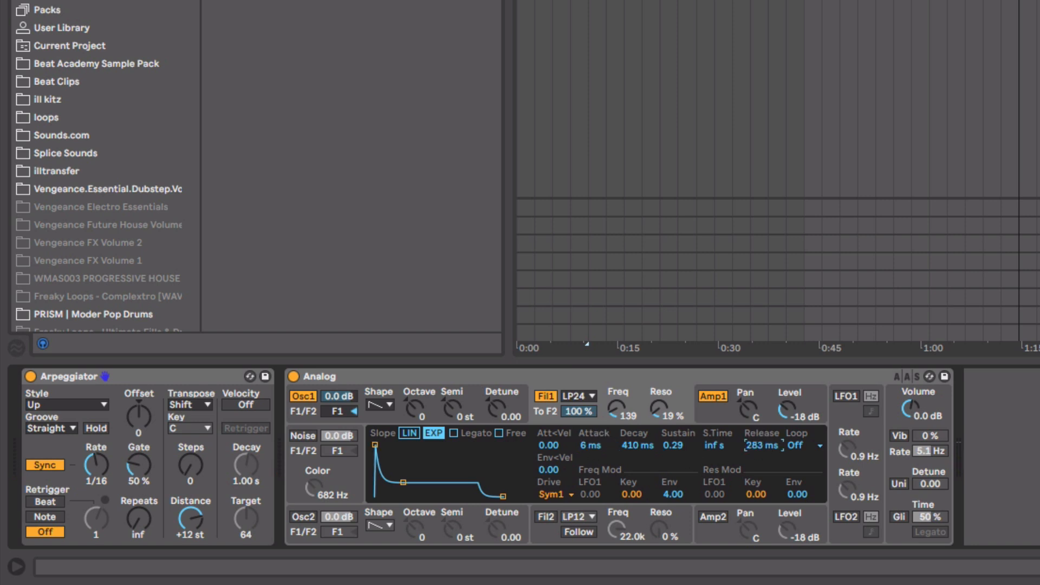
pyautogui.moveTo(761, 445); pyautogui.dragTo(762, 449)
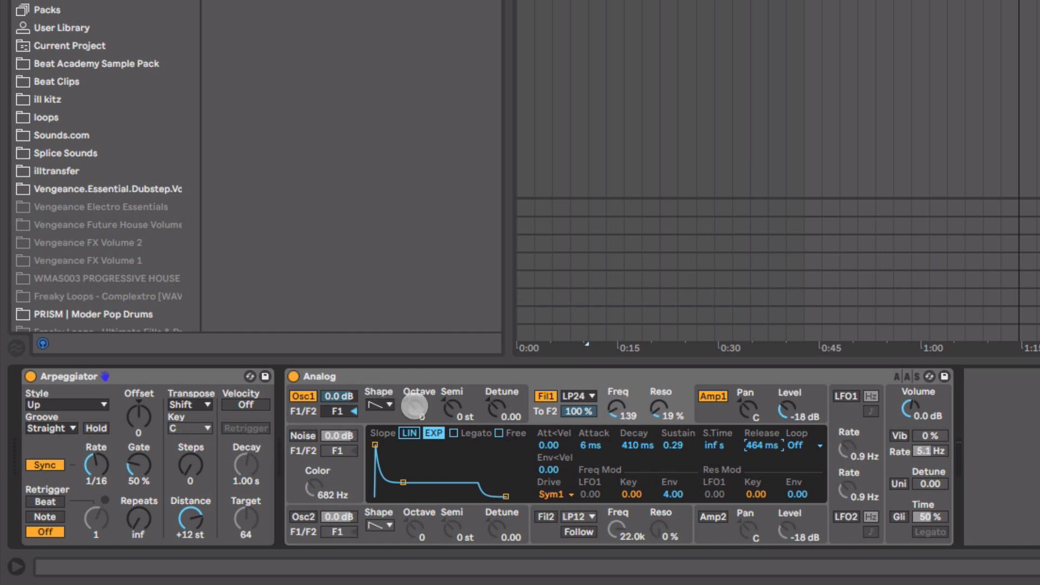
# - Lower Osc1's octave to -1 and audition the sound
pyautogui.click(414, 408)
pyautogui.press('Down')
pyautogui.press('space')
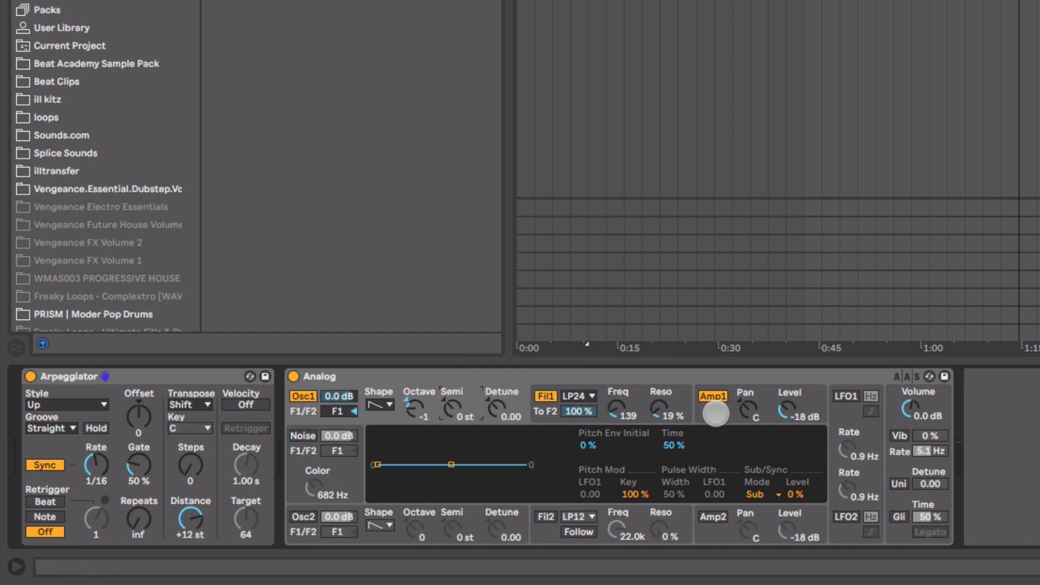
# - Set the Amp1 envelope to 301 ms decay, 0.18 sustain and 320 ms release
pyautogui.click(716, 412)
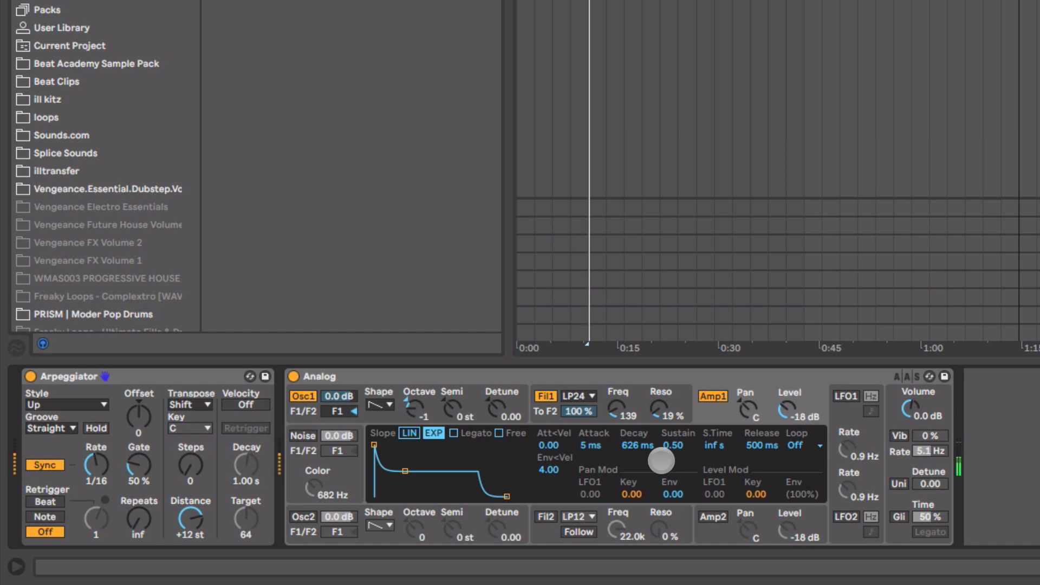
pyautogui.moveTo(637, 445); pyautogui.dragTo(673, 466)
pyautogui.moveTo(761, 443); pyautogui.dragTo(761, 447)
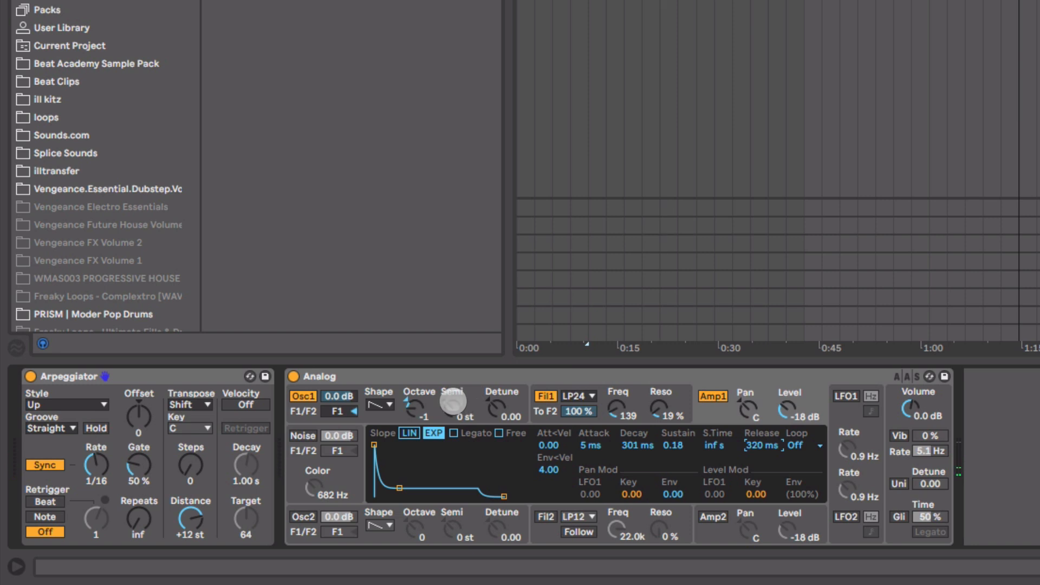
# - Enable Analog's noise generator with a color of 10.2 kHz and a level of -21 dB
pyautogui.click(303, 436)
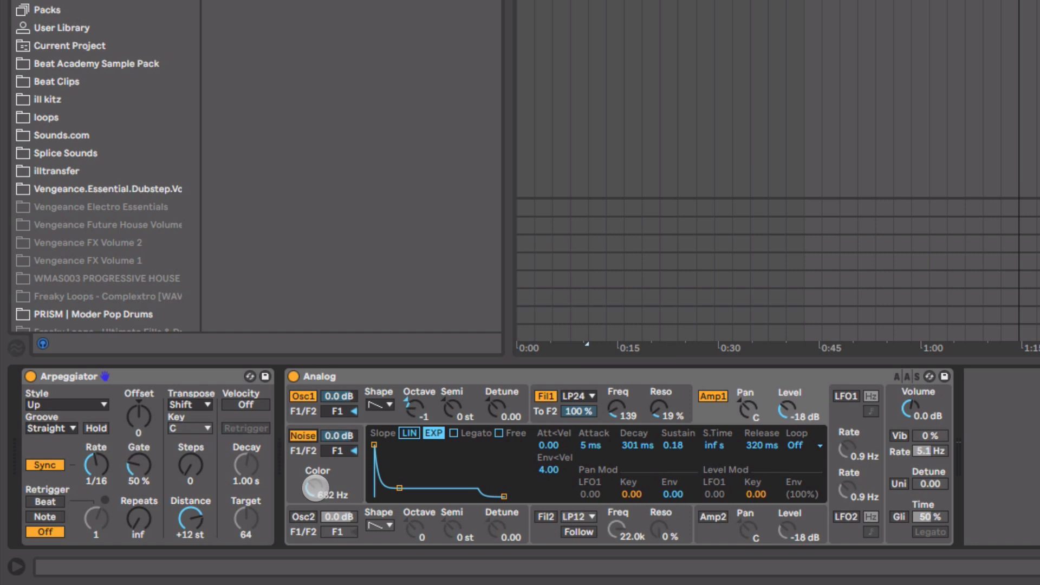
pyautogui.moveTo(311, 502); pyautogui.dragTo(320, 462)
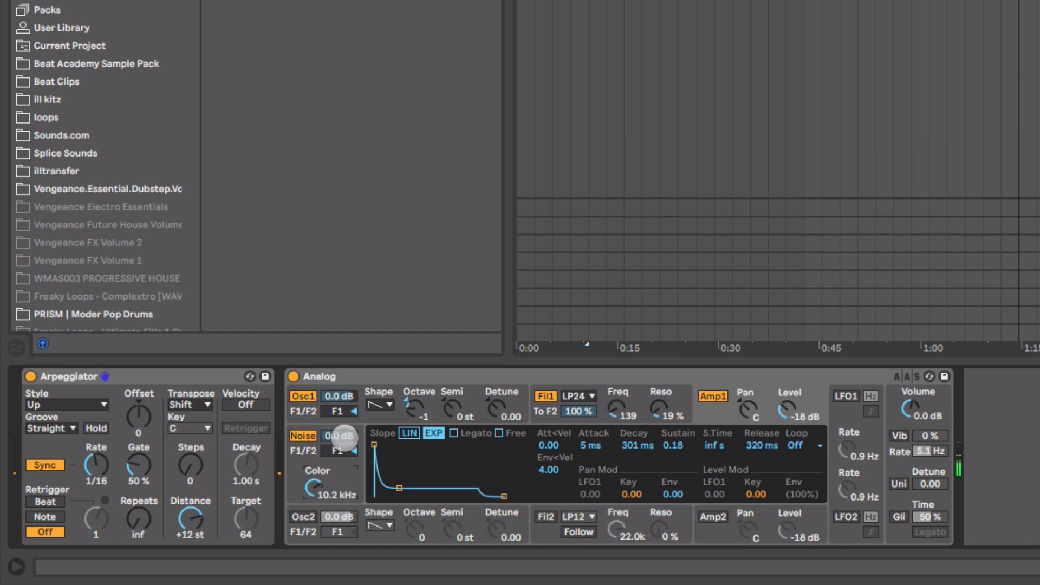
pyautogui.press('space')
pyautogui.moveTo(343, 437); pyautogui.dragTo(344, 446)
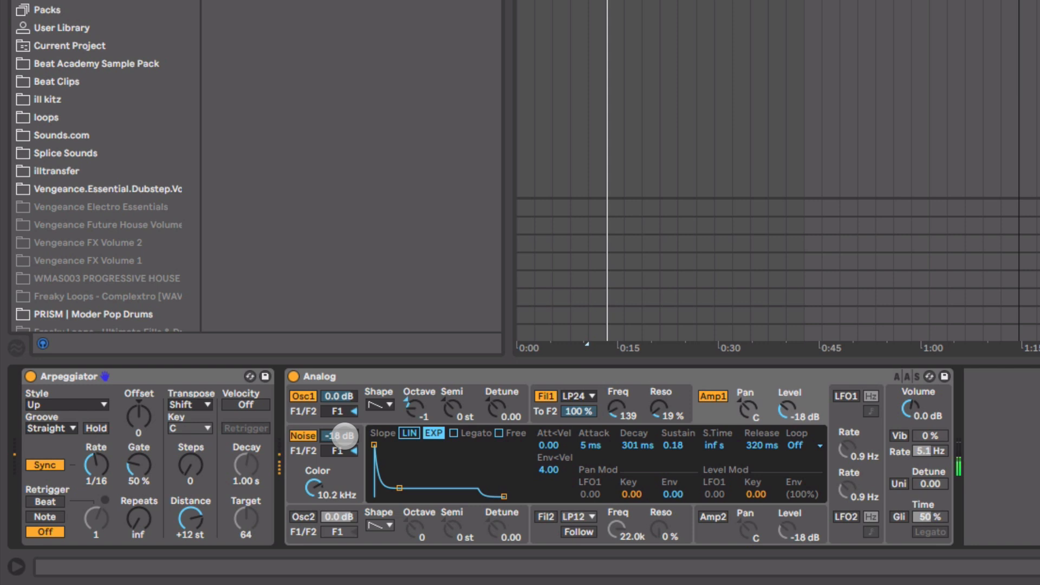
pyautogui.moveTo(345, 436); pyautogui.dragTo(345, 440)
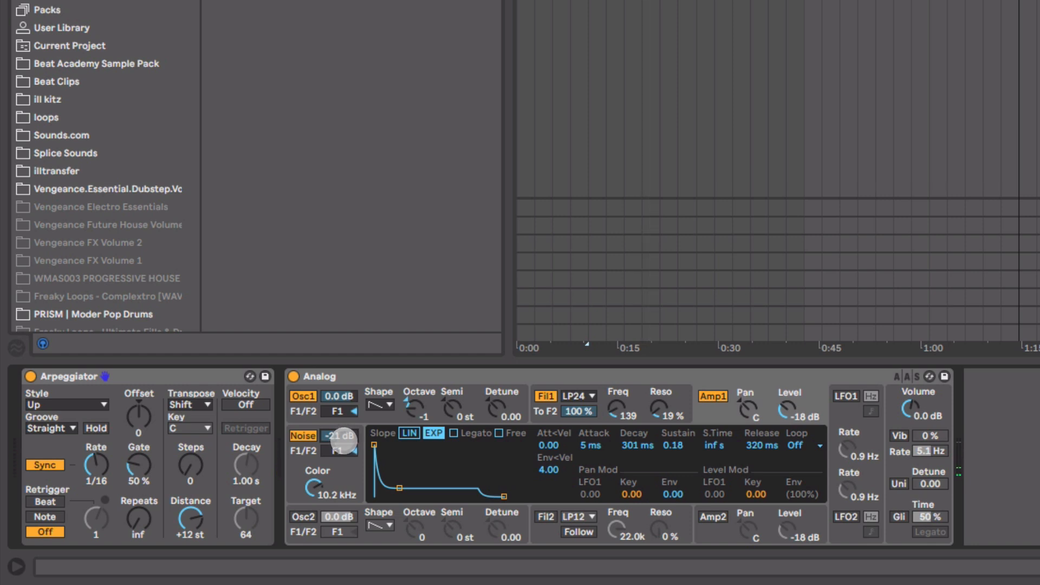
# - Enable Osc2 and set its level to -10 dB and its detune to 0.04
pyautogui.click(303, 516)
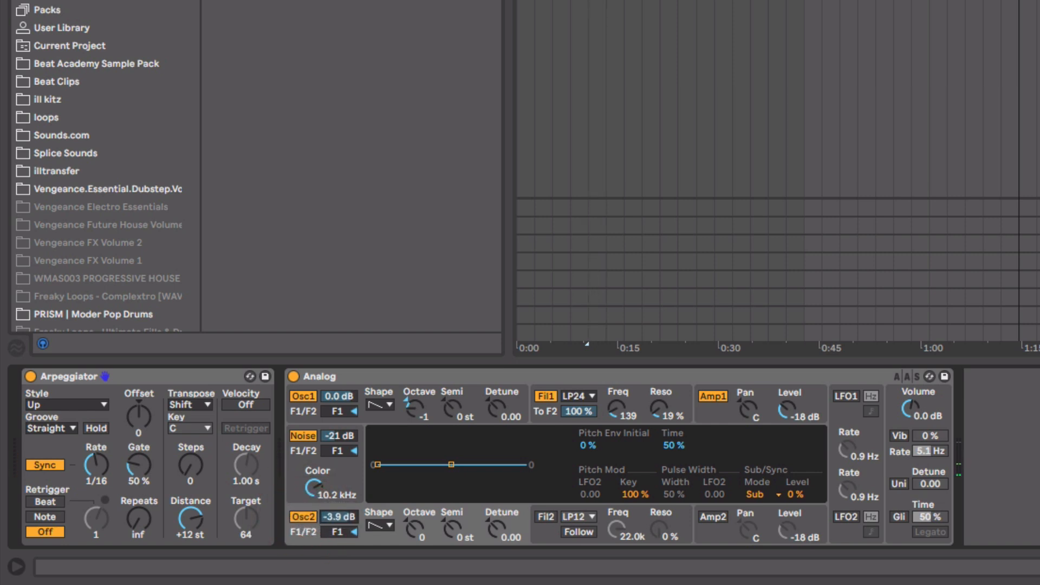
pyautogui.press('space')
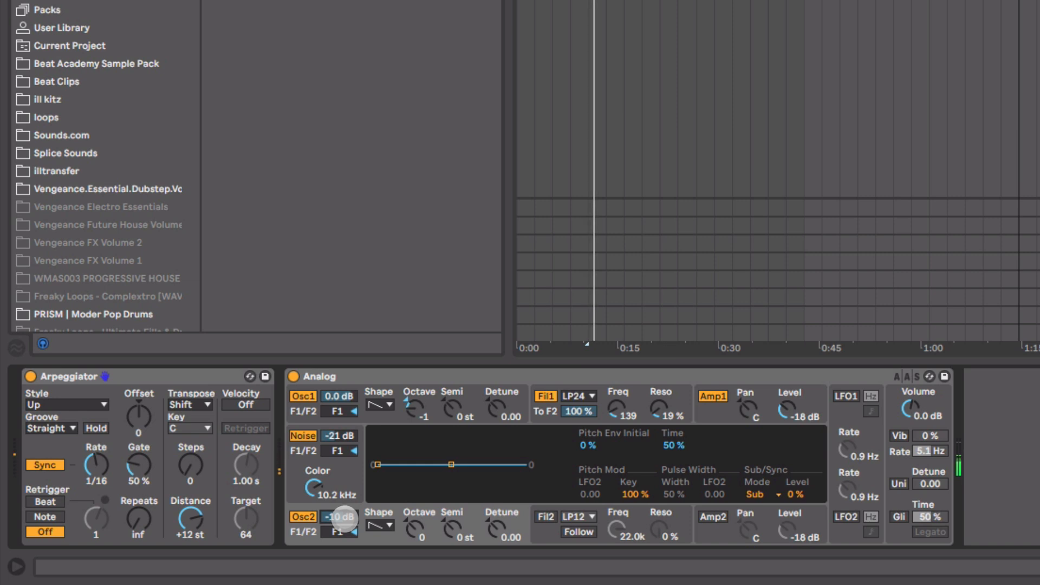
pyautogui.moveTo(344, 518); pyautogui.dragTo(344, 523)
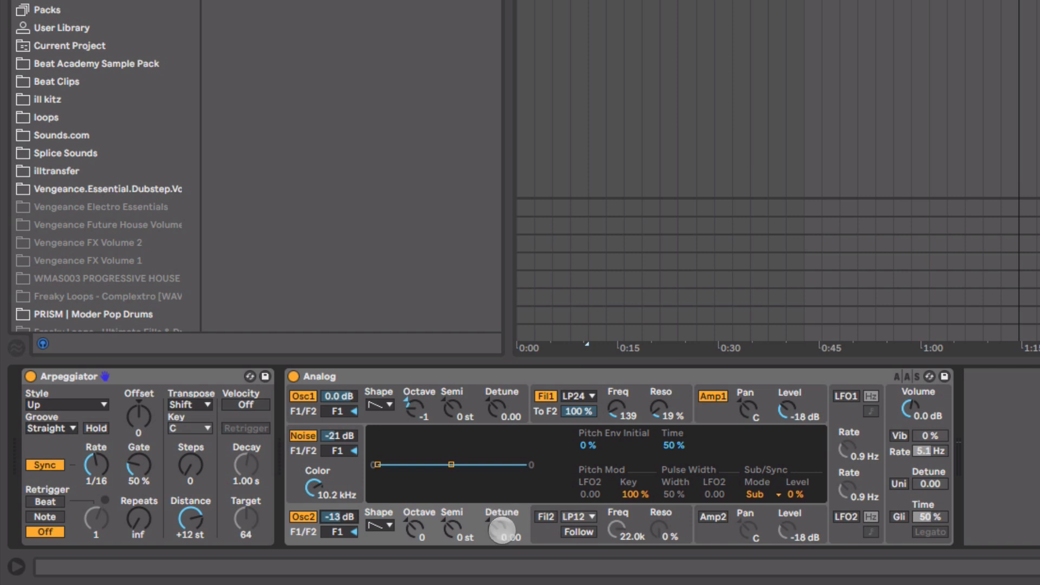
pyautogui.press('space')
pyautogui.moveTo(501, 530); pyautogui.dragTo(501, 525)
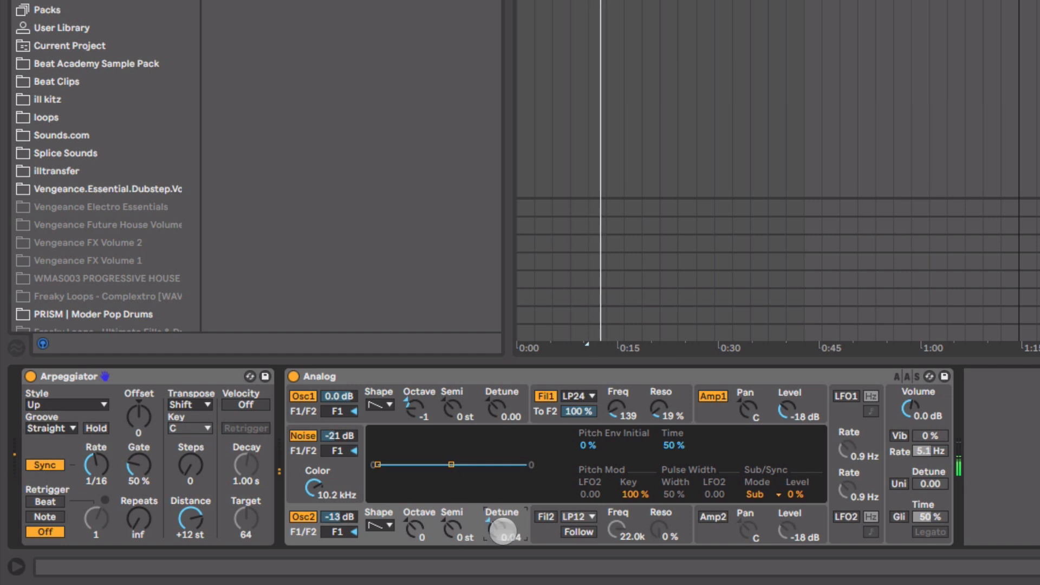
pyautogui.moveTo(340, 519); pyautogui.dragTo(339, 515)
pyautogui.moveTo(496, 526)
pyautogui.mouseDown()
pyautogui.moveTo(496, 518)
pyautogui.moveTo(500, 530)
pyautogui.mouseUp()
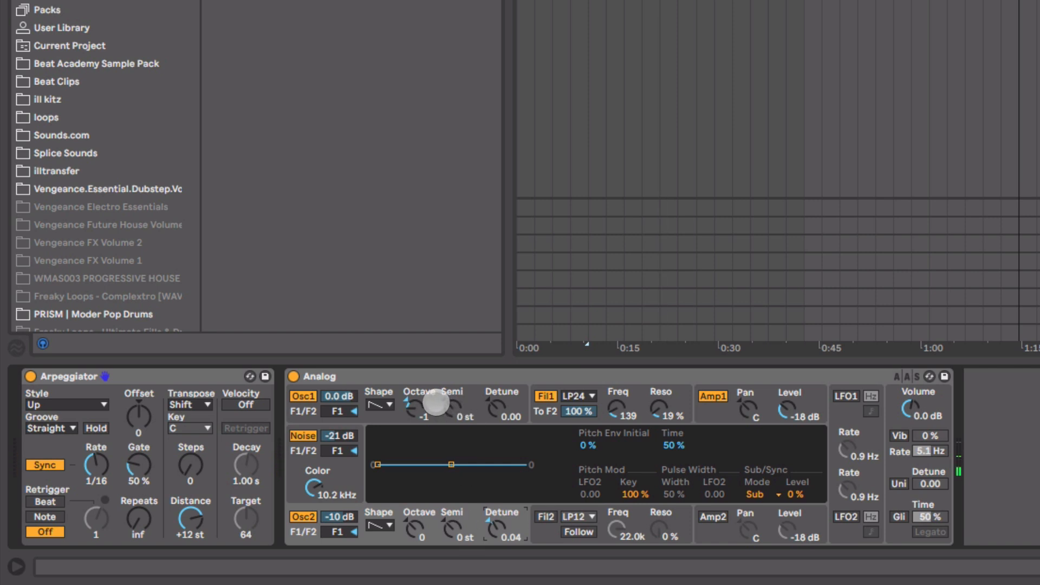
# - Enable LFO1 in Hz mode and apply it to Osc1's pitch modulation
pyautogui.click(435, 399)
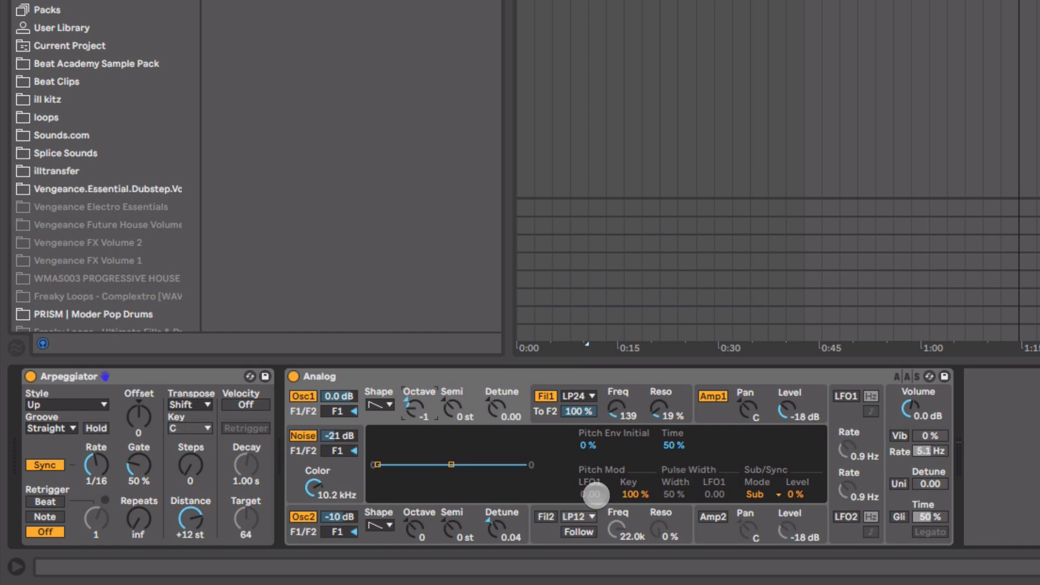
pyautogui.click(845, 396)
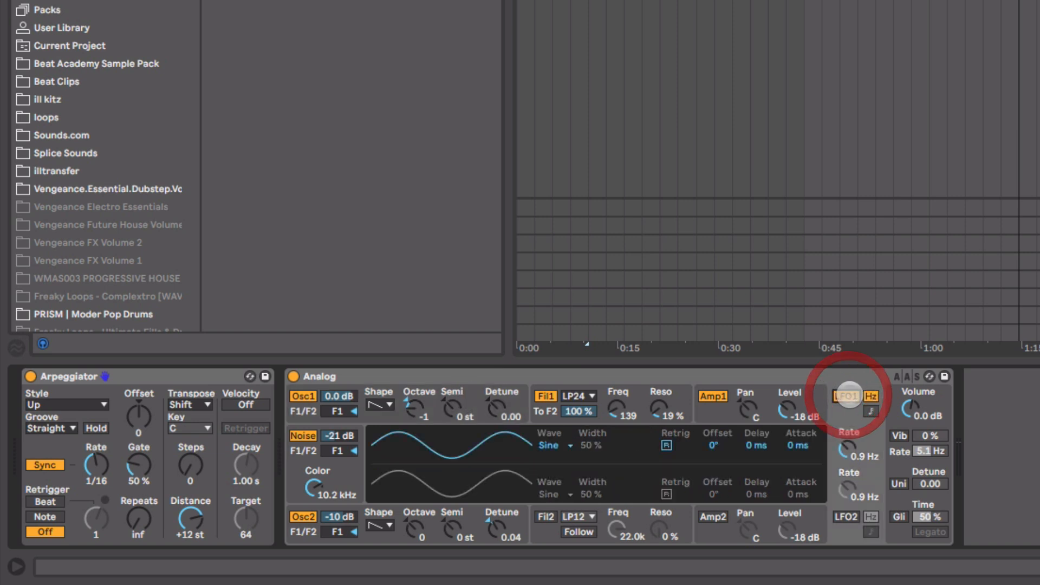
pyautogui.click(452, 391)
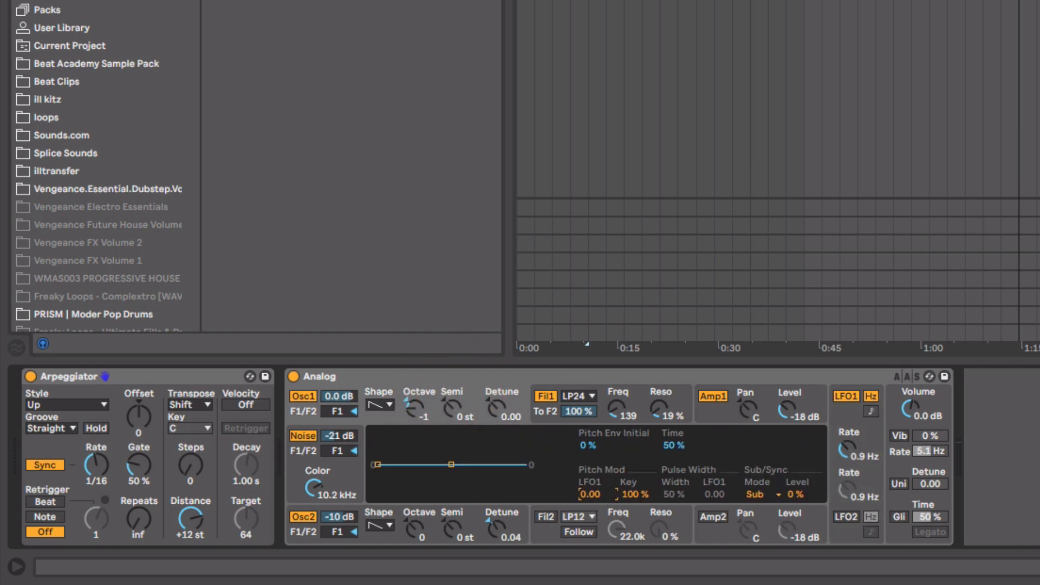
pyautogui.moveTo(601, 494); pyautogui.dragTo(601, 491)
pyautogui.click(845, 416)
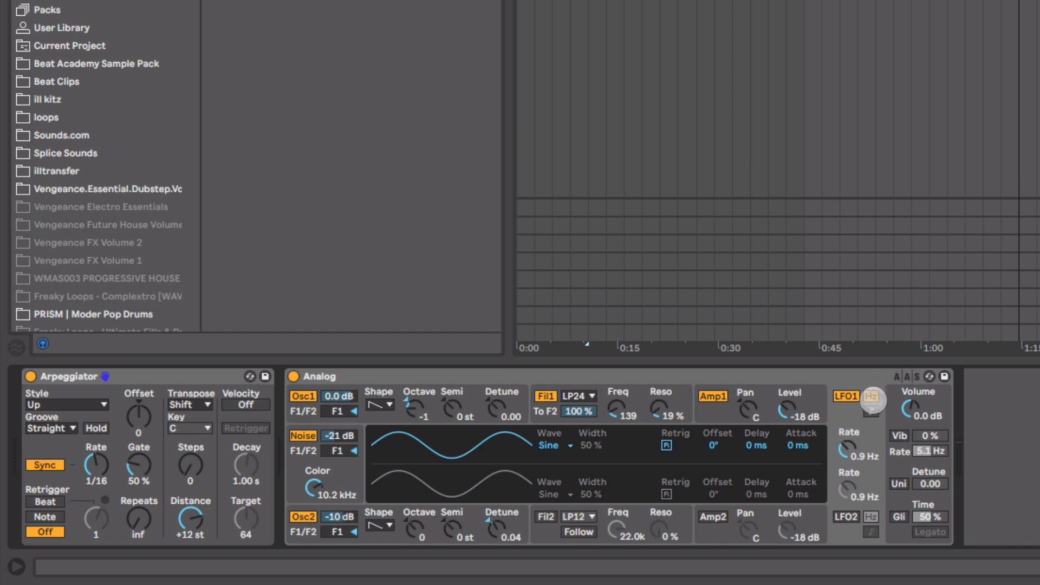
pyautogui.click(870, 396)
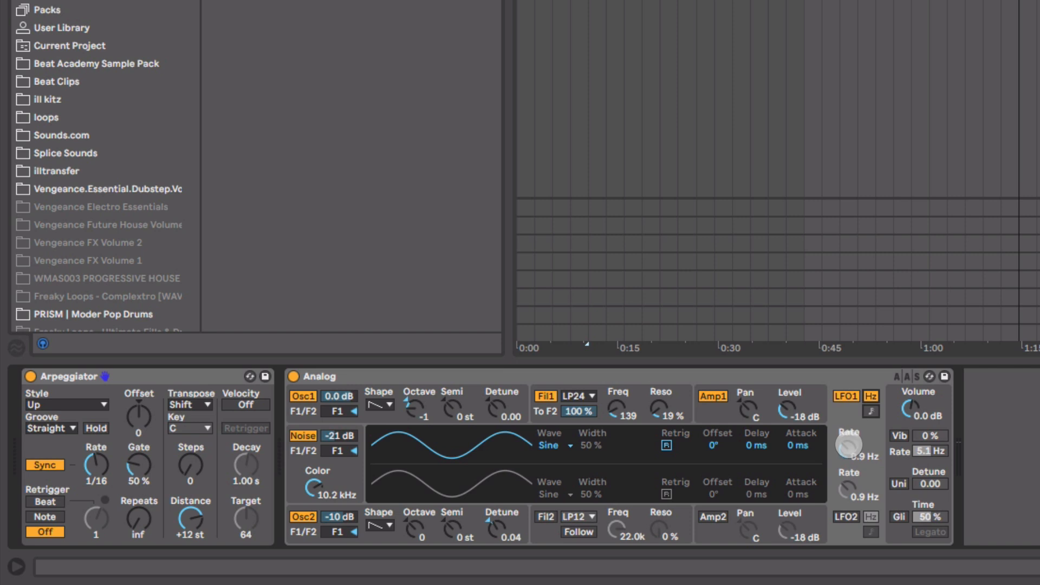
# - Set Osc1's LFO1 pitch modulation to 0.09 and LFO1's rate to 0.1 Hz while auditioning
pyautogui.press('space')
pyautogui.moveTo(847, 449); pyautogui.dragTo(847, 388)
pyautogui.click(476, 382)
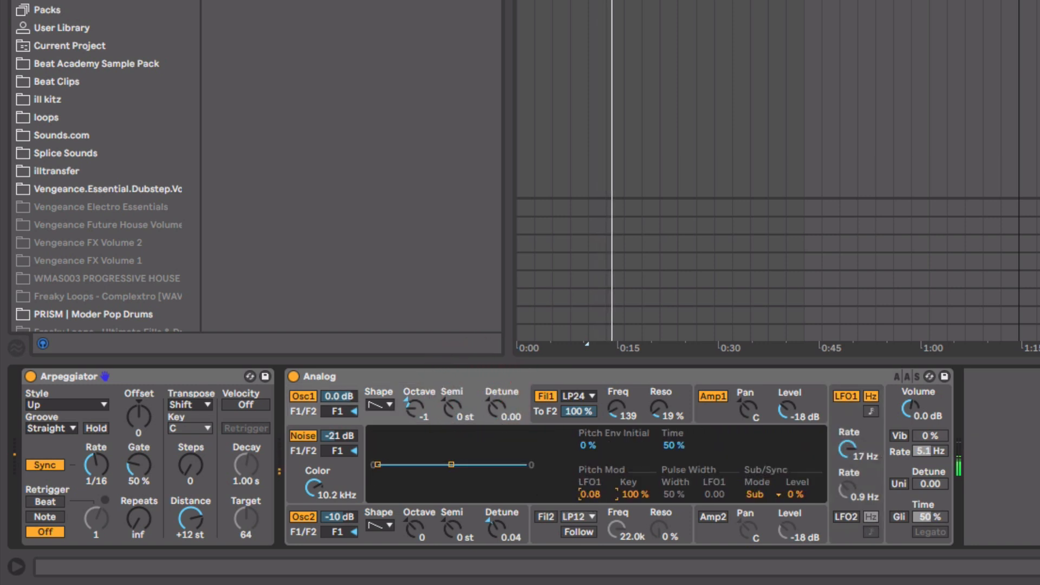
pyautogui.moveTo(589, 488); pyautogui.dragTo(585, 497)
pyautogui.moveTo(851, 445); pyautogui.dragTo(851, 532)
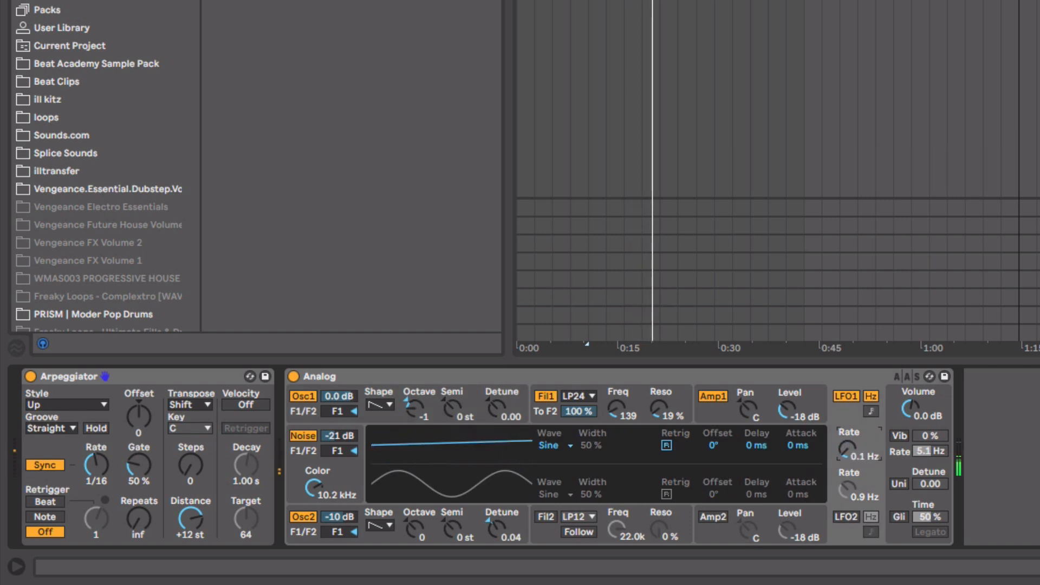
pyautogui.click(470, 403)
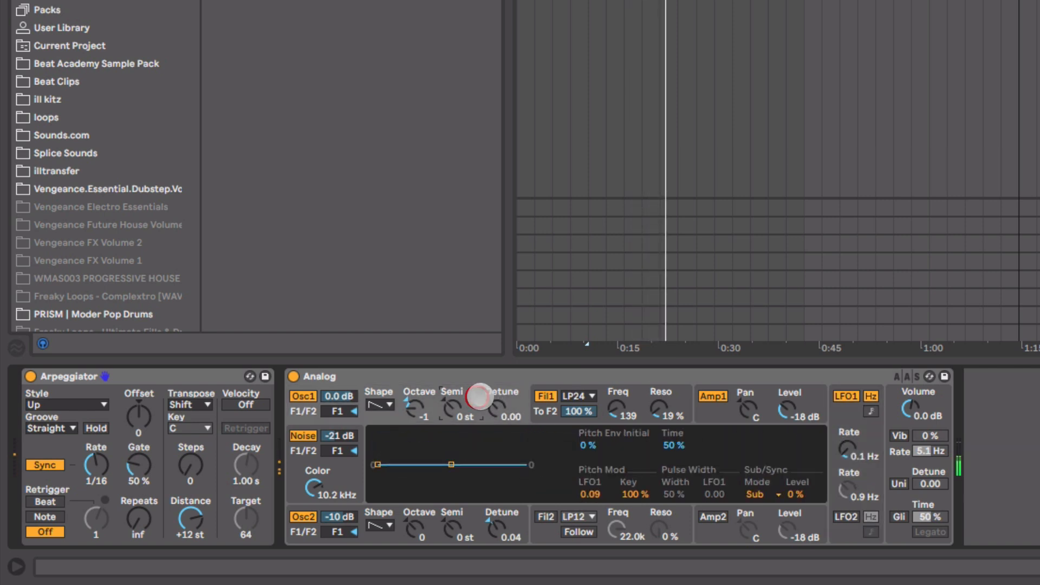
pyautogui.press('space')
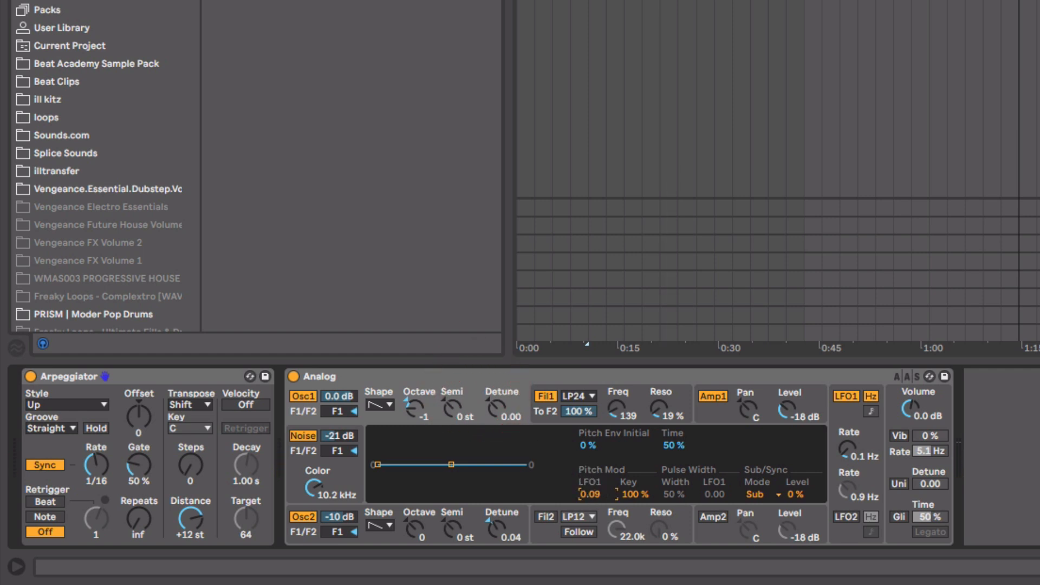
# - Set Osc1's LFO1 pitch modulation to 0.06 and Fil1's frequency to 181 while auditioning the sound
pyautogui.press('space')
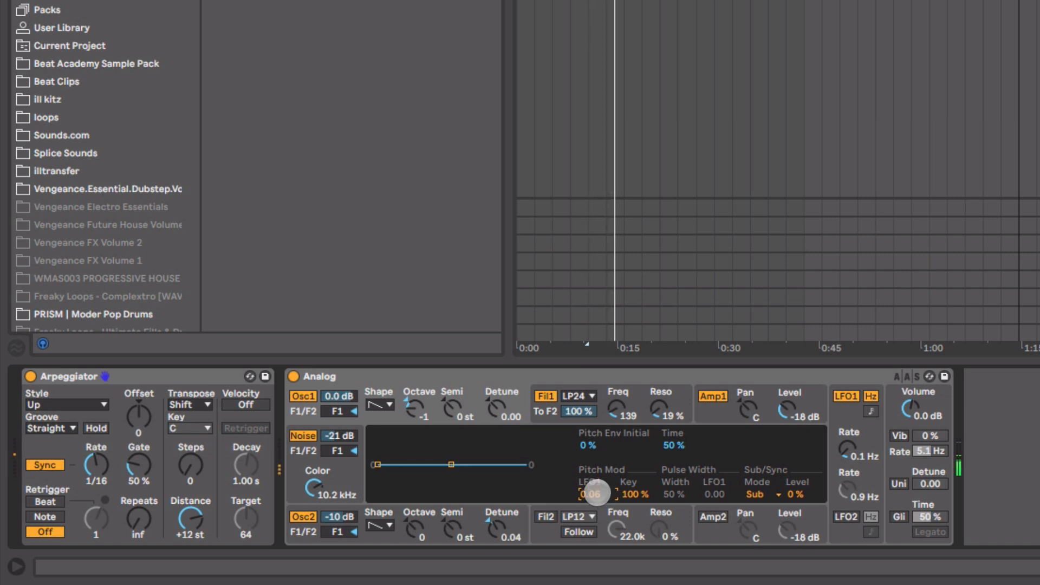
pyautogui.moveTo(619, 410); pyautogui.dragTo(618, 403)
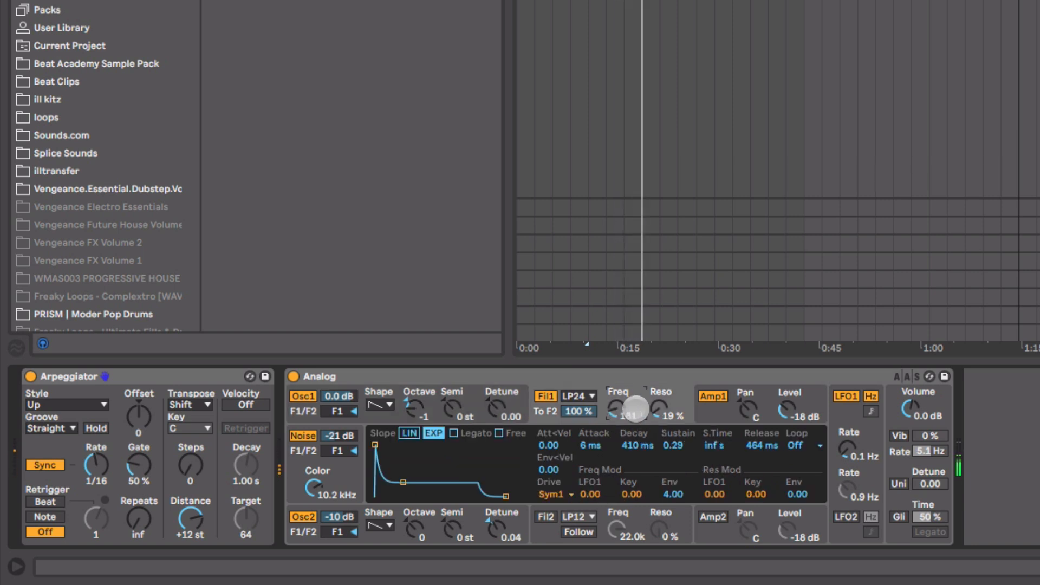
pyautogui.press('space')
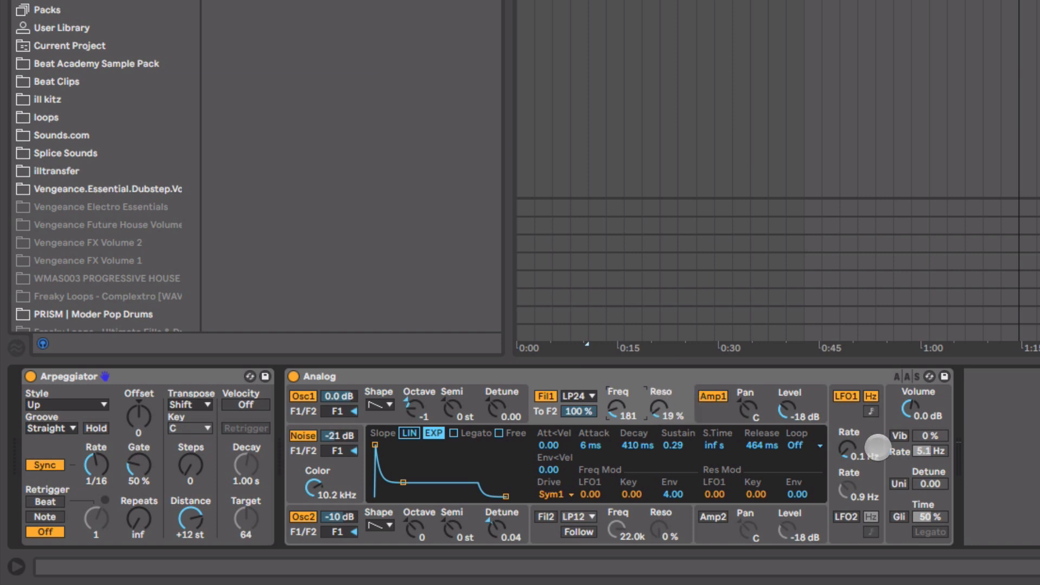
# - Enable Analog's unison with two voices and set its detune to 16.41 while auditioning
pyautogui.click(894, 412)
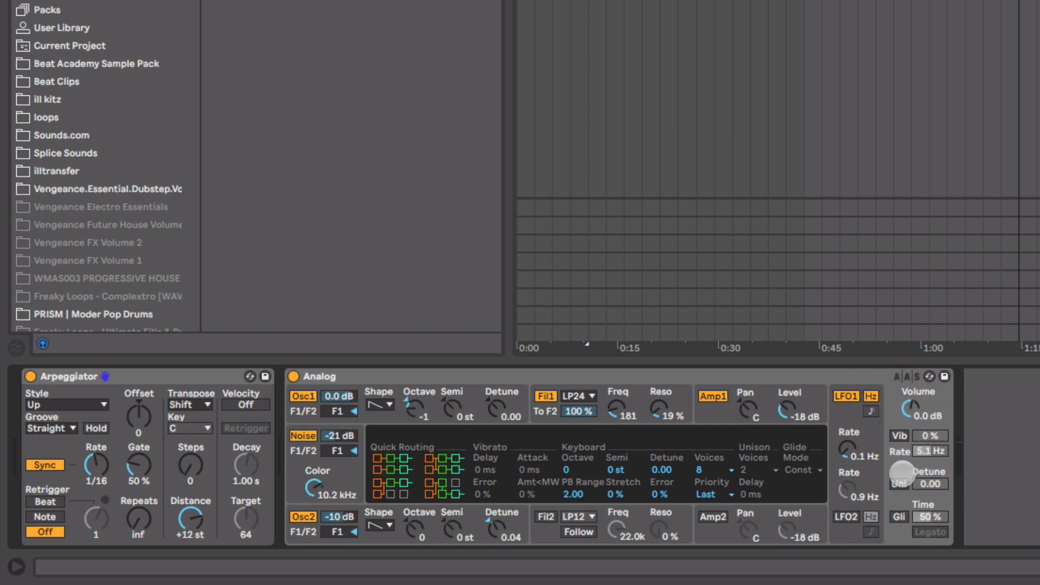
pyautogui.click(898, 483)
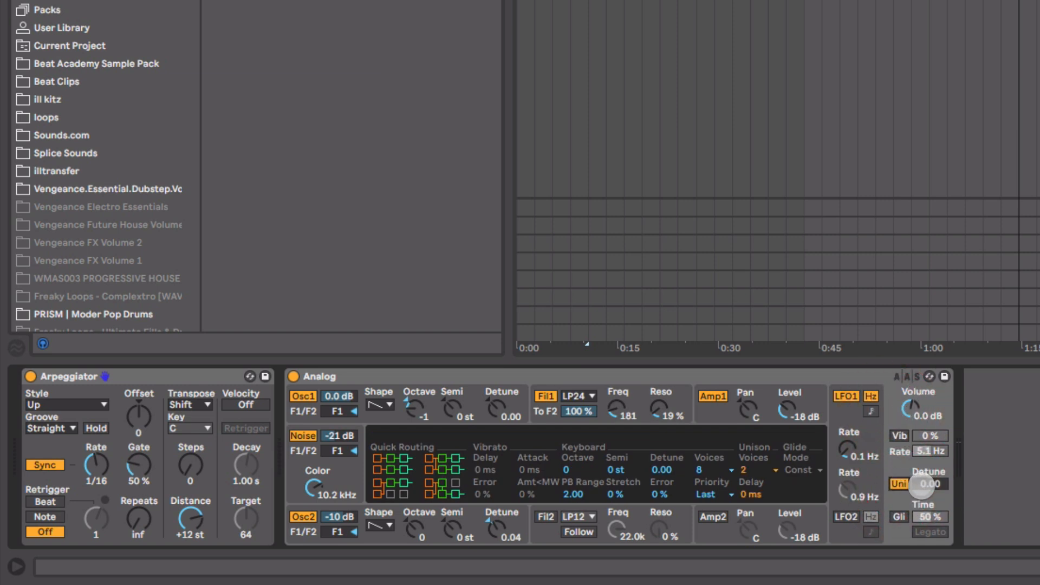
pyautogui.press('space')
pyautogui.moveTo(921, 484); pyautogui.dragTo(921, 462)
pyautogui.press('space')
# - Enable Analog's vibrato and set its amount to 24 % during playback
pyautogui.click(898, 435)
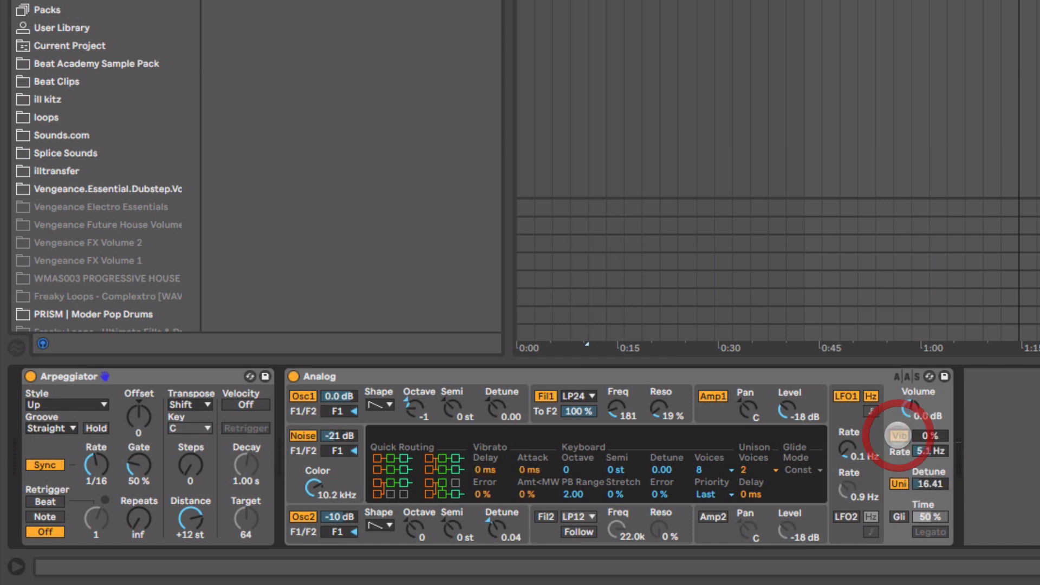
pyautogui.press('space')
pyautogui.moveTo(932, 435); pyautogui.dragTo(933, 422)
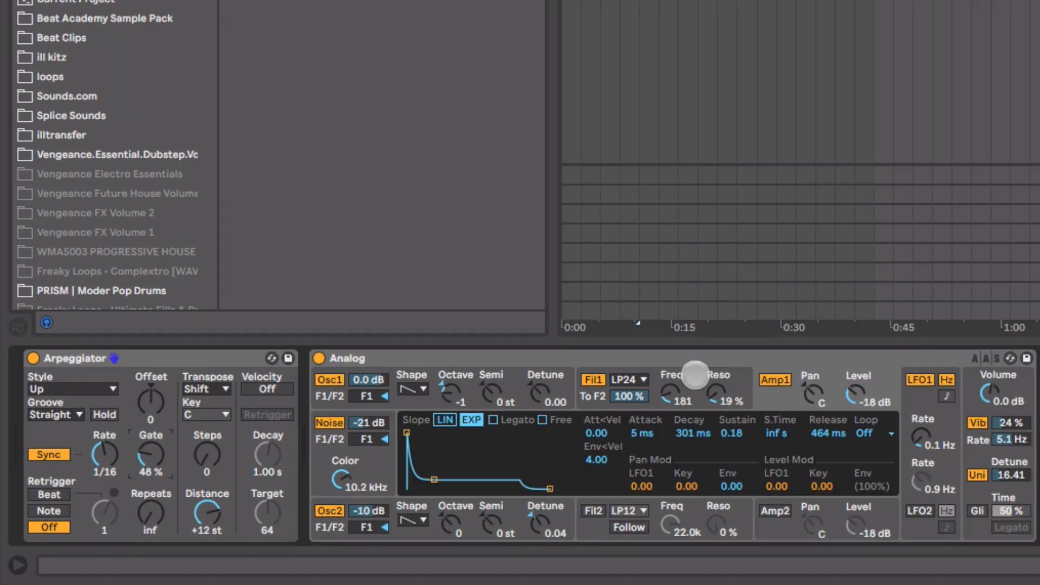
# - Set Fil1's frequency to 205 and raise Osc1's sub oscillator level to 80 %
pyautogui.click(641, 391)
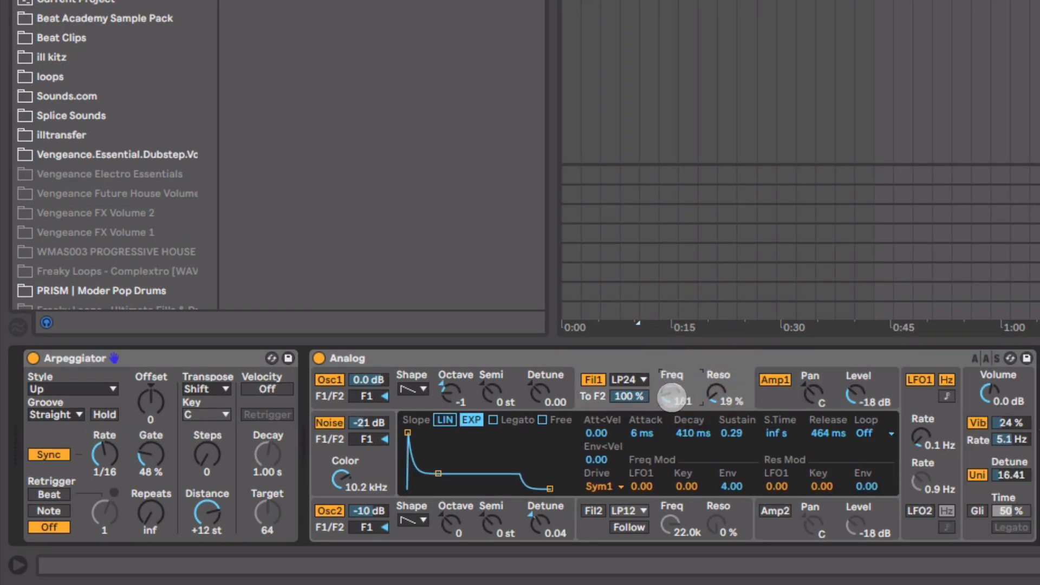
pyautogui.moveTo(673, 397); pyautogui.dragTo(673, 386)
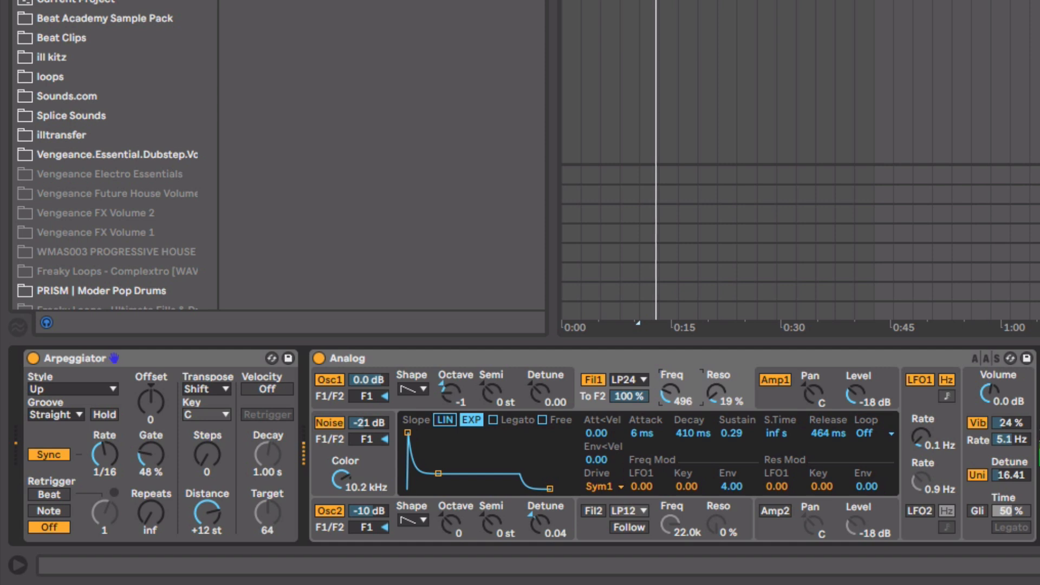
pyautogui.moveTo(673, 394)
pyautogui.mouseDown()
pyautogui.moveTo(672, 381)
pyautogui.moveTo(673, 421)
pyautogui.moveTo(672, 394)
pyautogui.mouseUp()
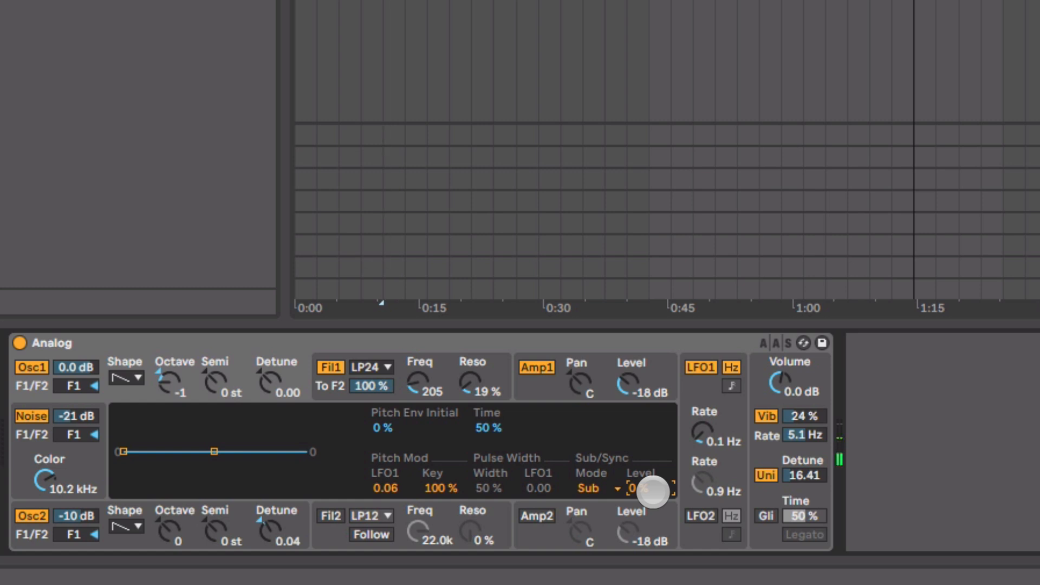
pyautogui.moveTo(652, 491)
pyautogui.mouseDown()
pyautogui.moveTo(652, 448)
pyautogui.moveTo(654, 490)
pyautogui.mouseUp()
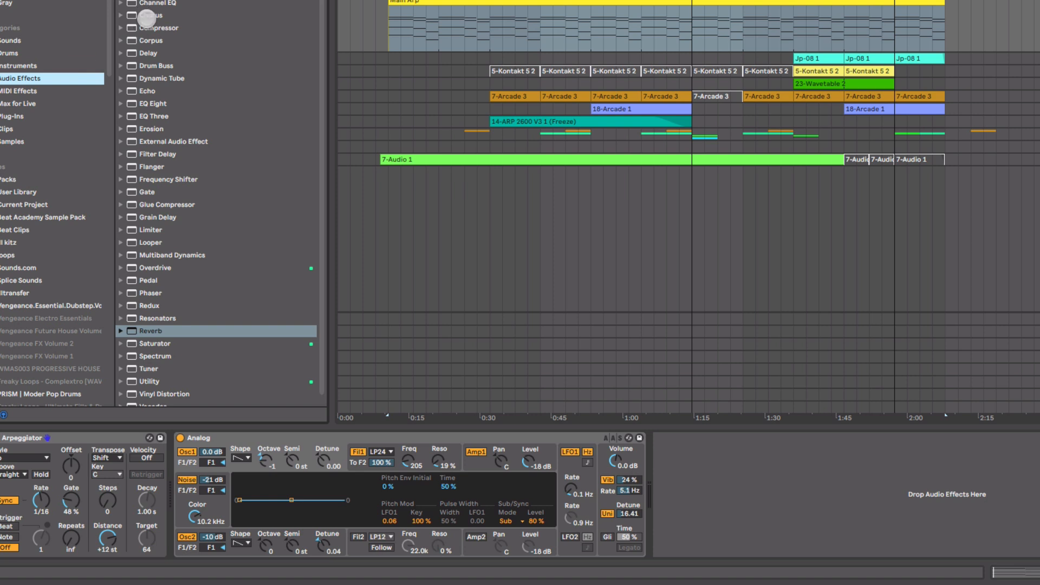
# - Add a Chorus after Analog with Dry/Wet at 56 % and compare the sound with the effect bypassed
pyautogui.click(145, 15)
pyautogui.moveTo(145, 15); pyautogui.dragTo(744, 535)
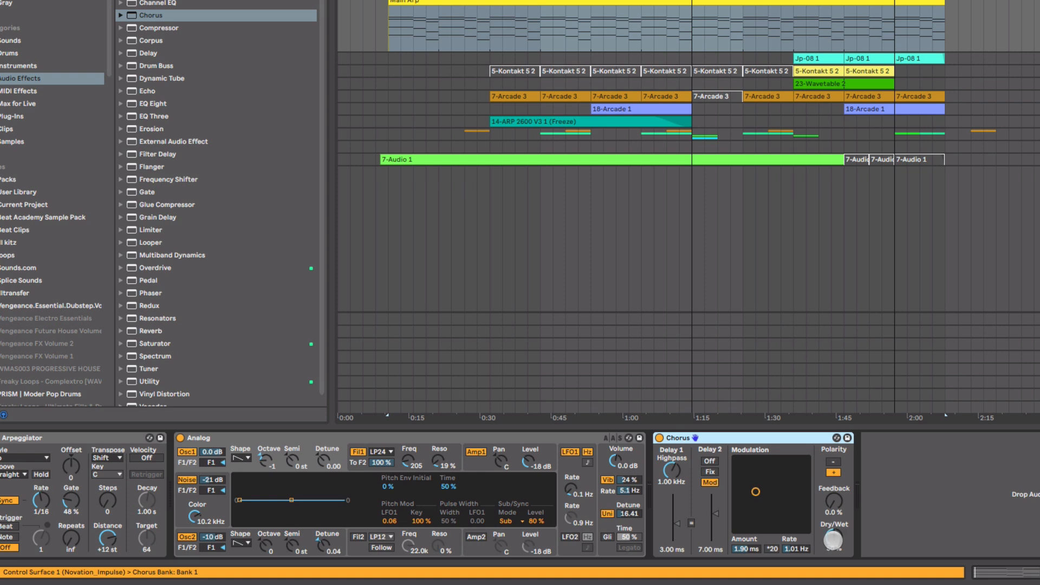
pyautogui.moveTo(836, 542); pyautogui.dragTo(840, 537)
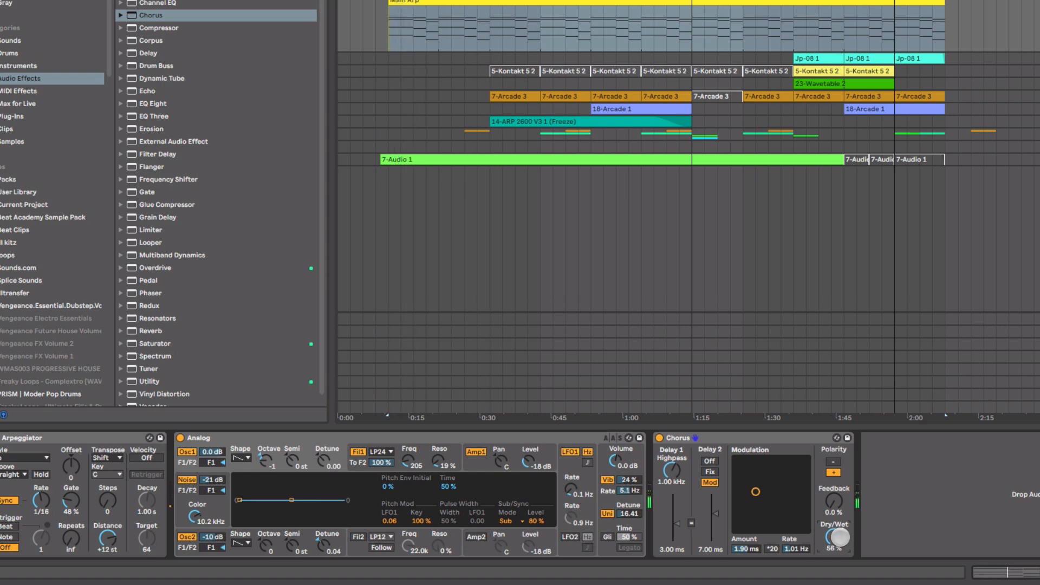
pyautogui.click(659, 437)
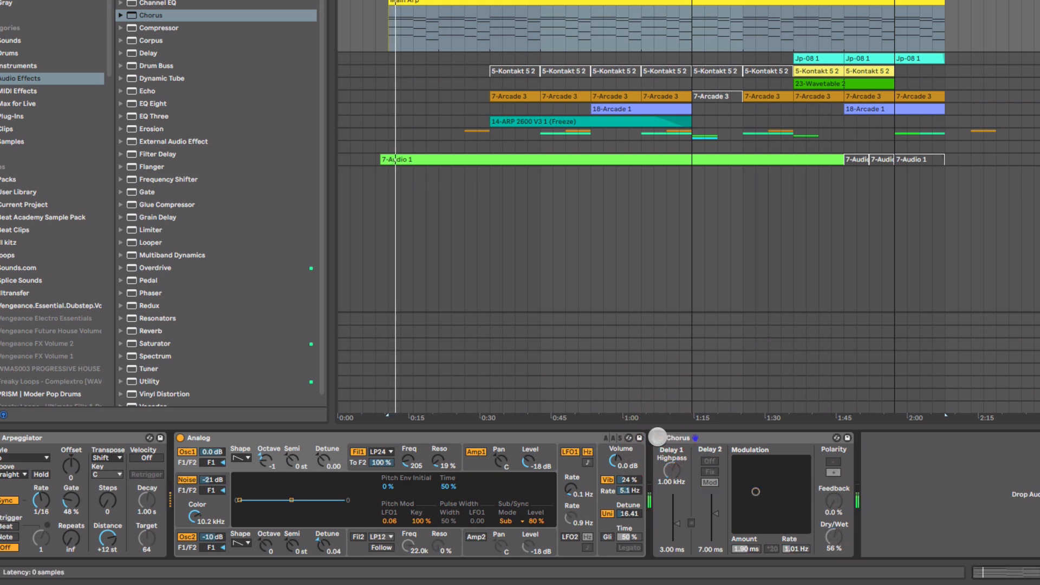
pyautogui.click(658, 436)
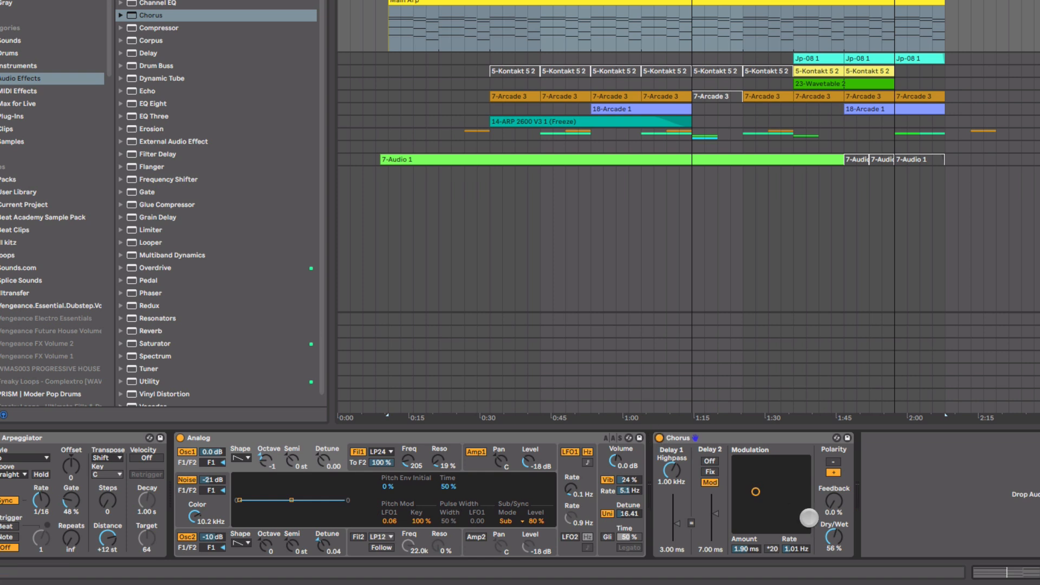
# - Sweep the Chorus Dry/Wet mix while auditioning and set it to 44 %
pyautogui.moveTo(834, 538); pyautogui.dragTo(834, 548)
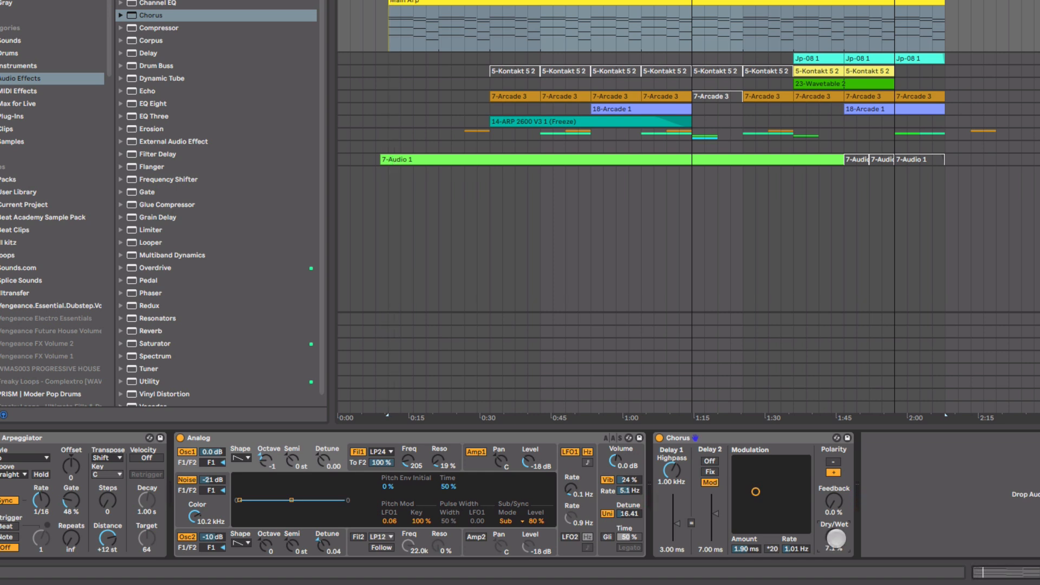
pyautogui.press('space')
pyautogui.moveTo(835, 538); pyautogui.dragTo(835, 514)
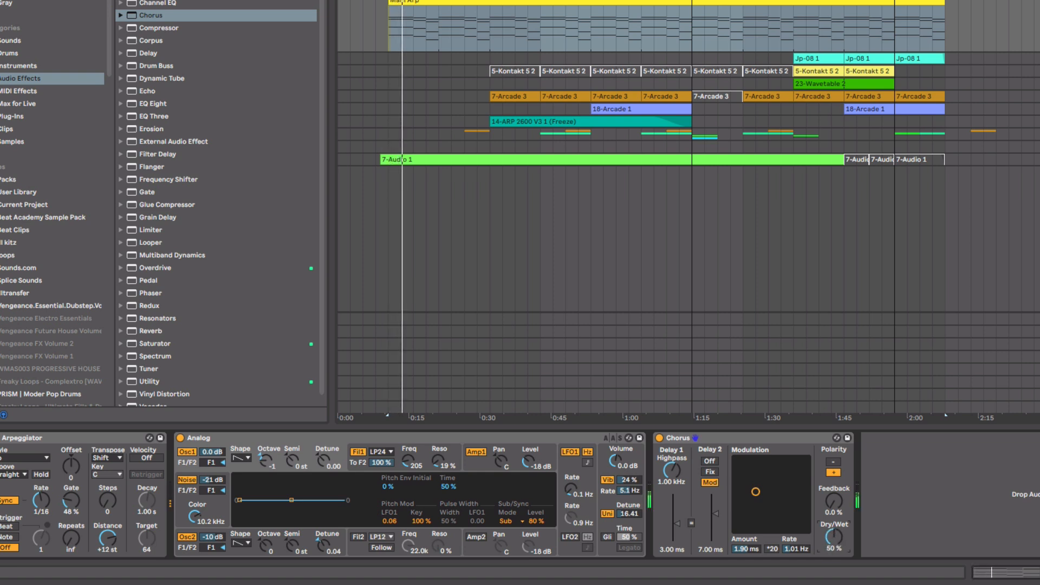
pyautogui.moveTo(834, 536); pyautogui.dragTo(834, 540)
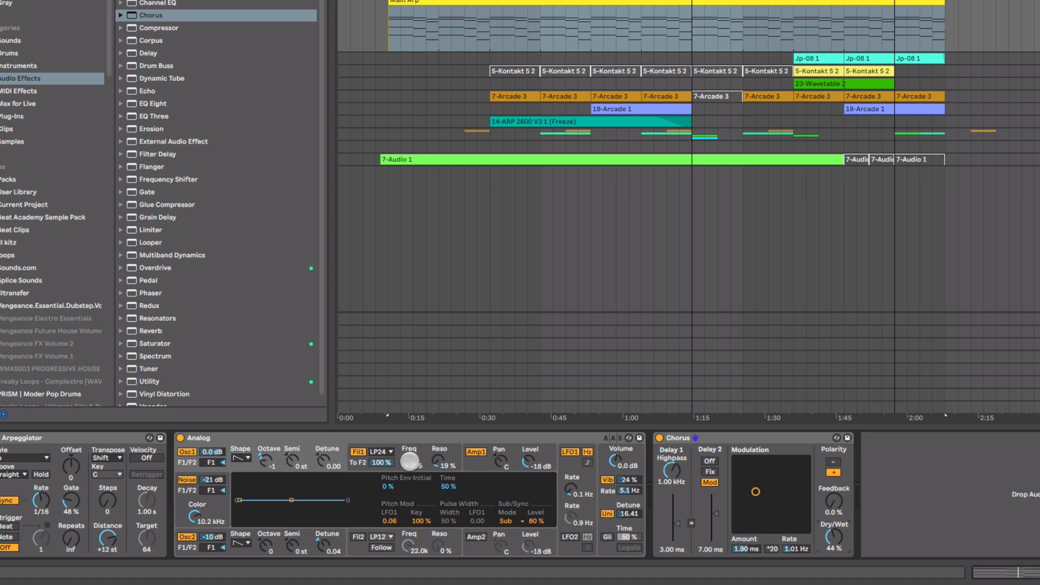
# - Lower Analog's Fil1 frequency to 190 while auditioning
pyautogui.click(410, 461)
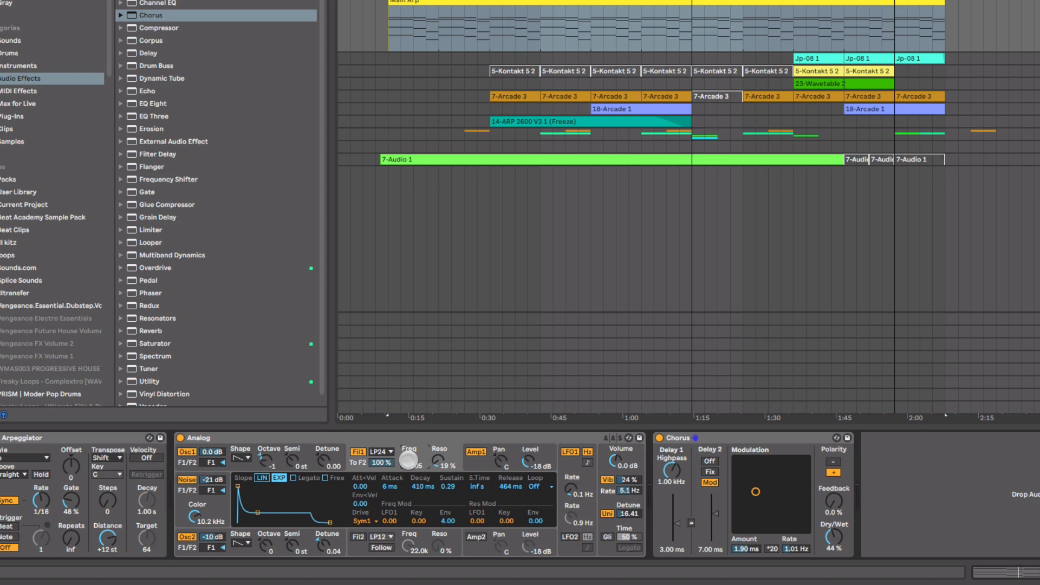
pyautogui.press('space')
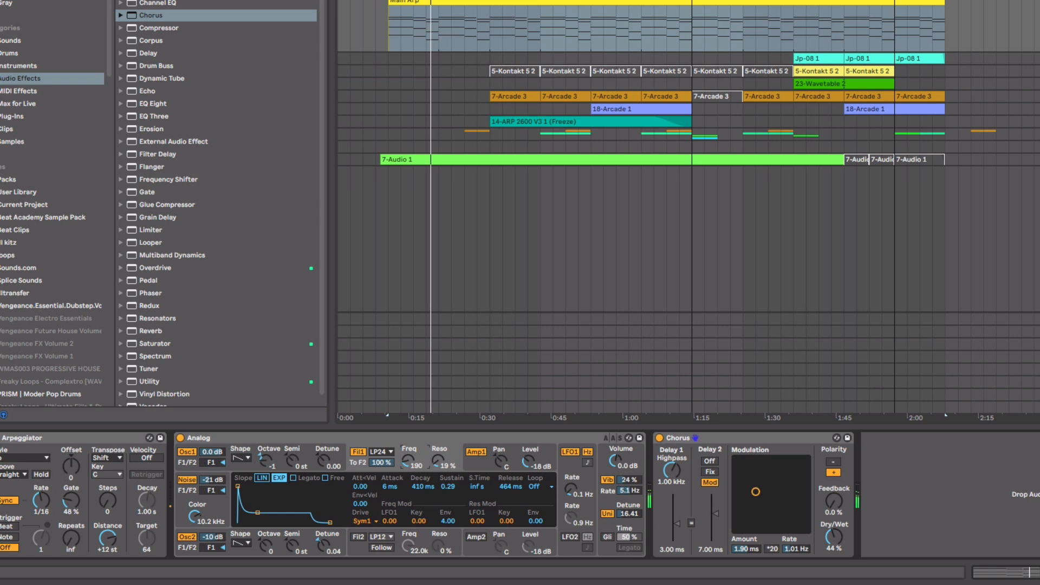
pyautogui.click(406, 460)
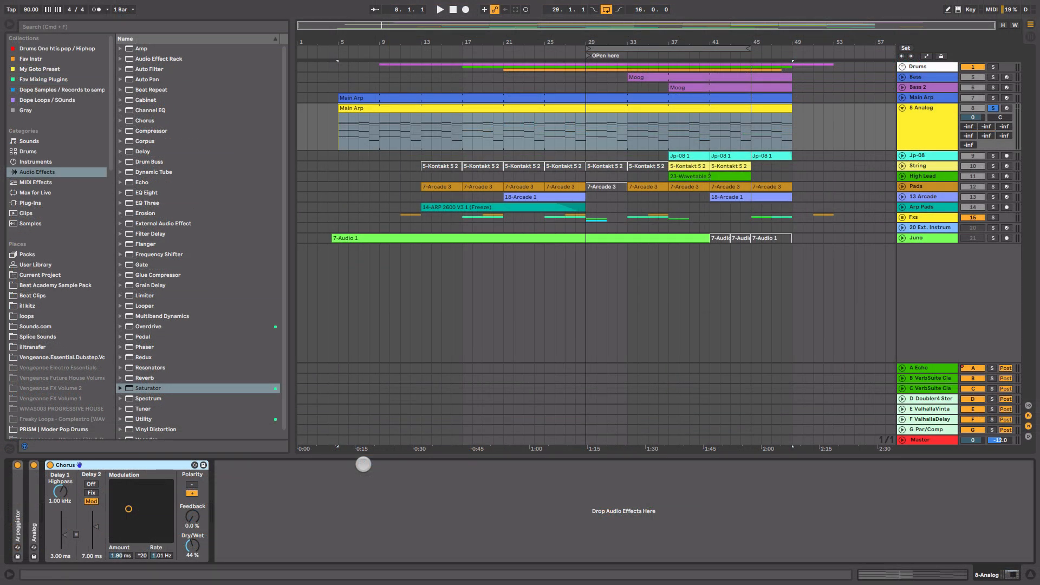
# - Add a Saturator after the Chorus, set its output to -2.57 dB and compare the sound with it bypassed
pyautogui.moveTo(143, 388); pyautogui.dragTo(228, 476)
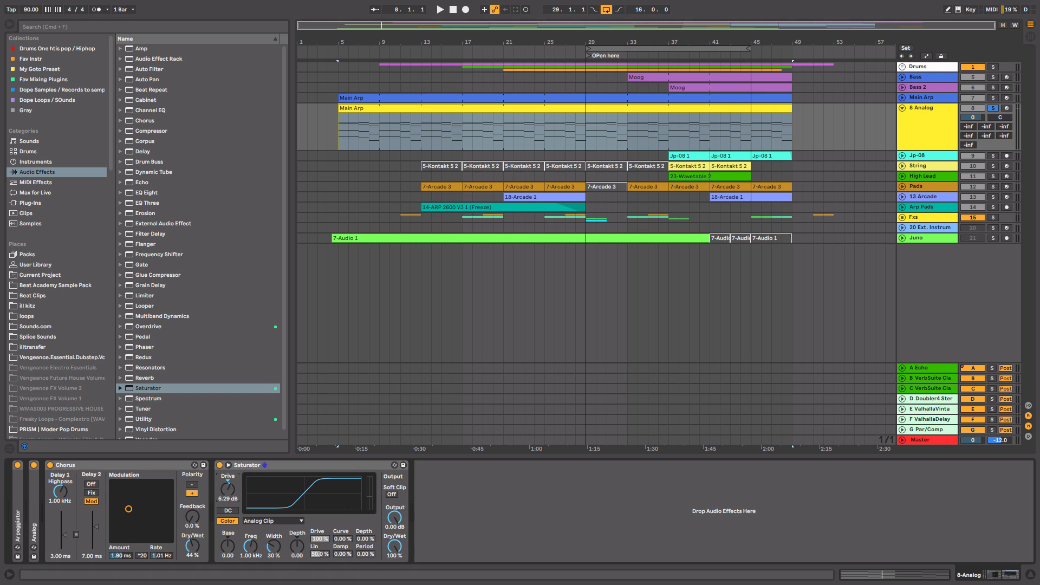
pyautogui.press('space')
pyautogui.moveTo(398, 515); pyautogui.dragTo(395, 516)
pyautogui.click(219, 464)
pyautogui.click(219, 465)
# - Paste the Compressor sidechained to the Kick after the Saturator and play the arrangement from bar 29
pyautogui.click(448, 502)
pyautogui.press('super+v')
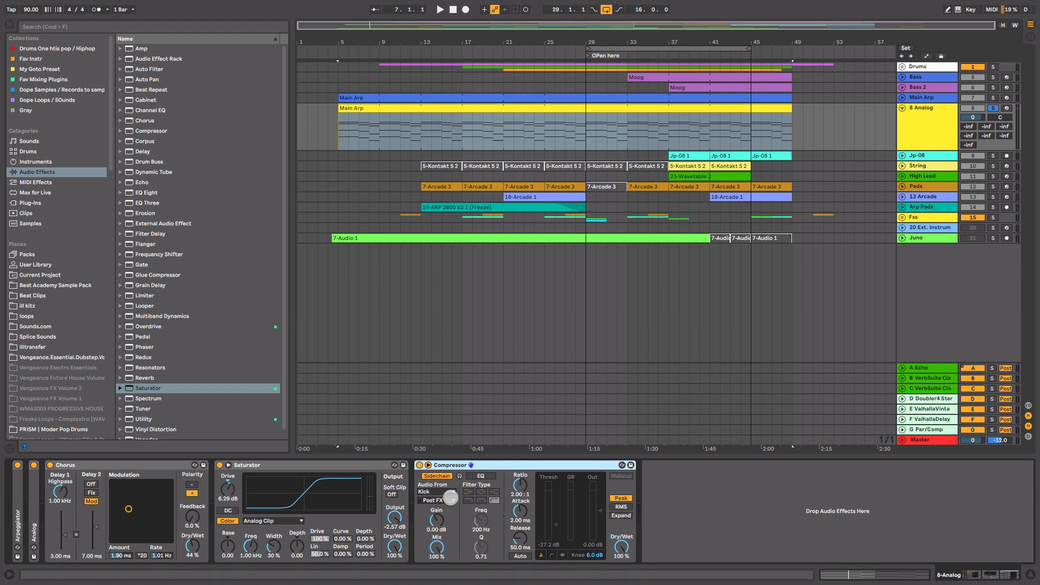
pyautogui.click(588, 88)
pyautogui.press('space')
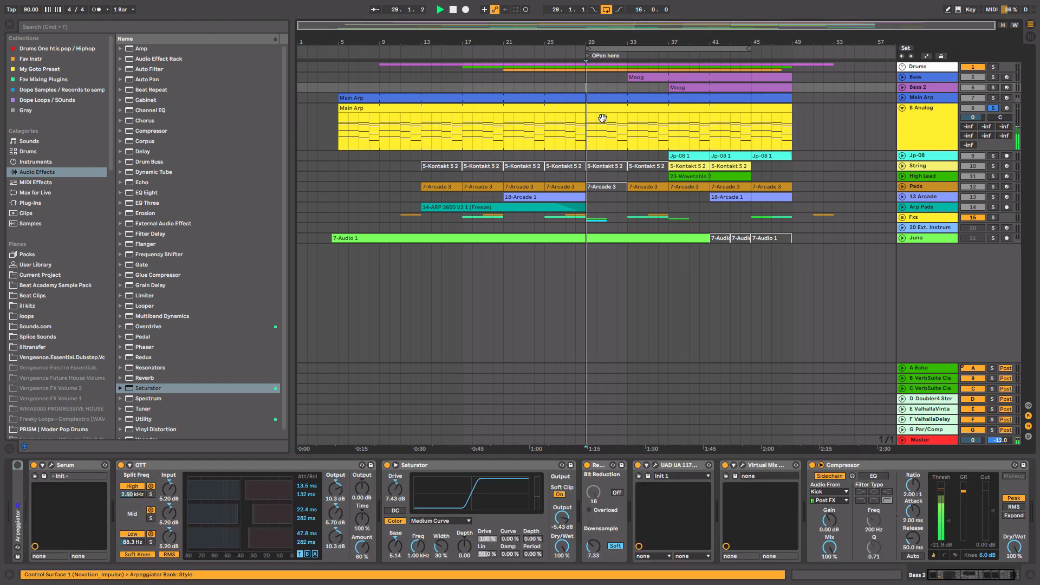
# - Select the Bass track and examine the Osc 1 and Osc 2 settings of its Wavetable
pyautogui.click(894, 132)
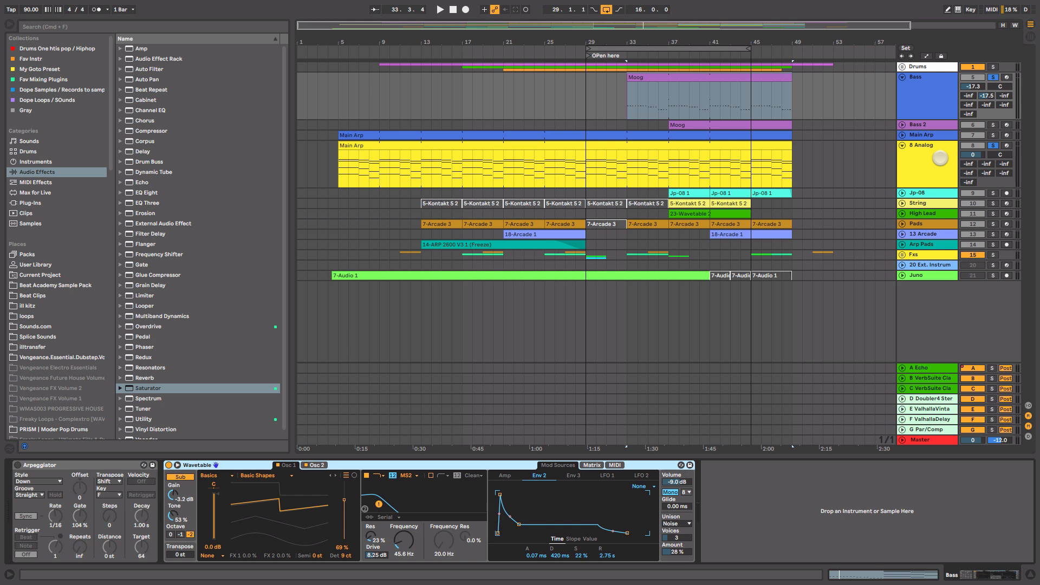
pyautogui.click(943, 99)
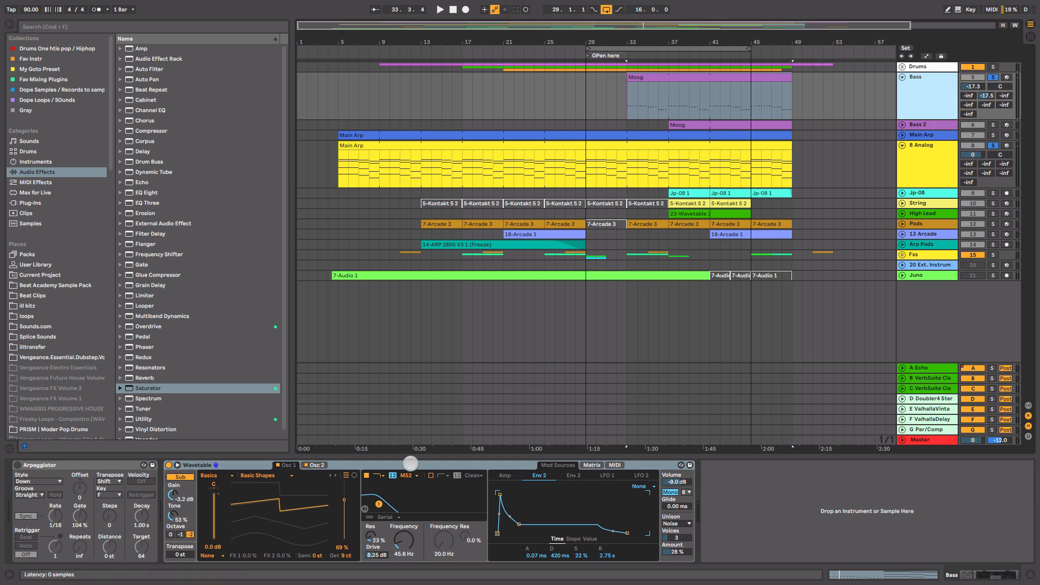
pyautogui.click(316, 465)
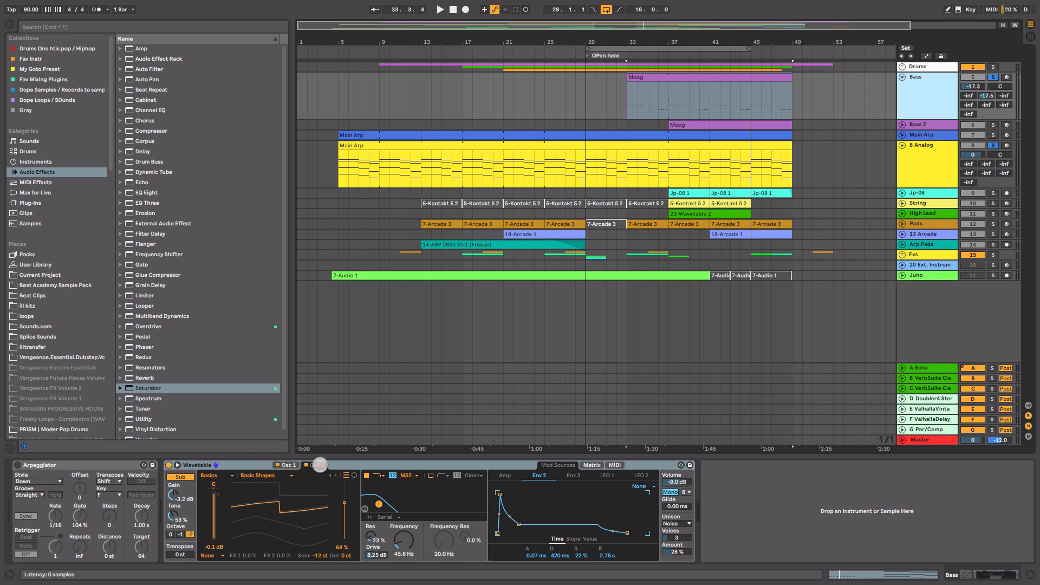
pyautogui.click(287, 464)
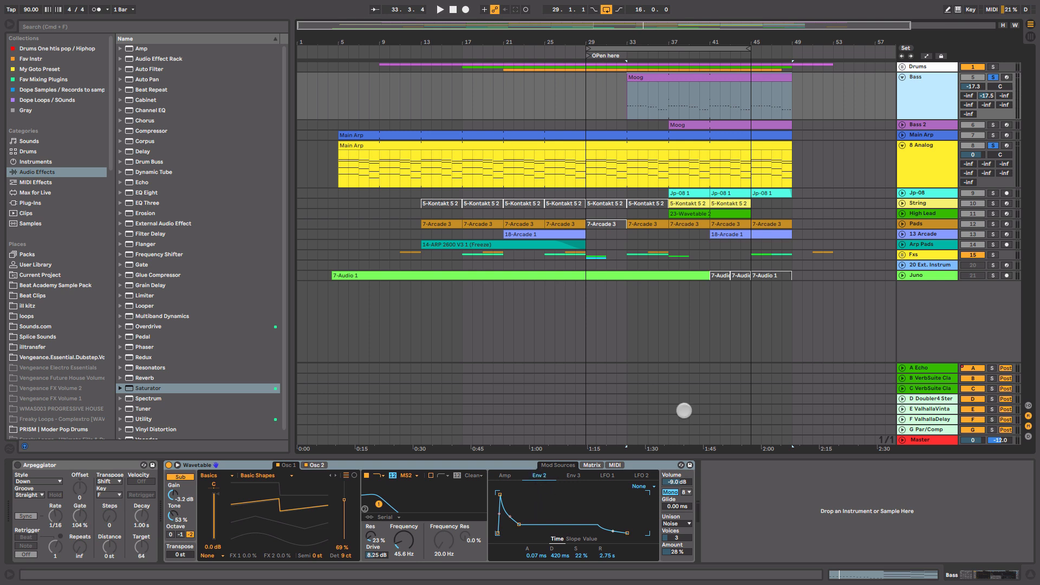
# - Unsolo the 8 Analog track and set the Bass Wavetable's Env 2 decay to 525 ms and sustain to 8.1 %
pyautogui.click(993, 145)
pyautogui.press('space')
pyautogui.press('space')
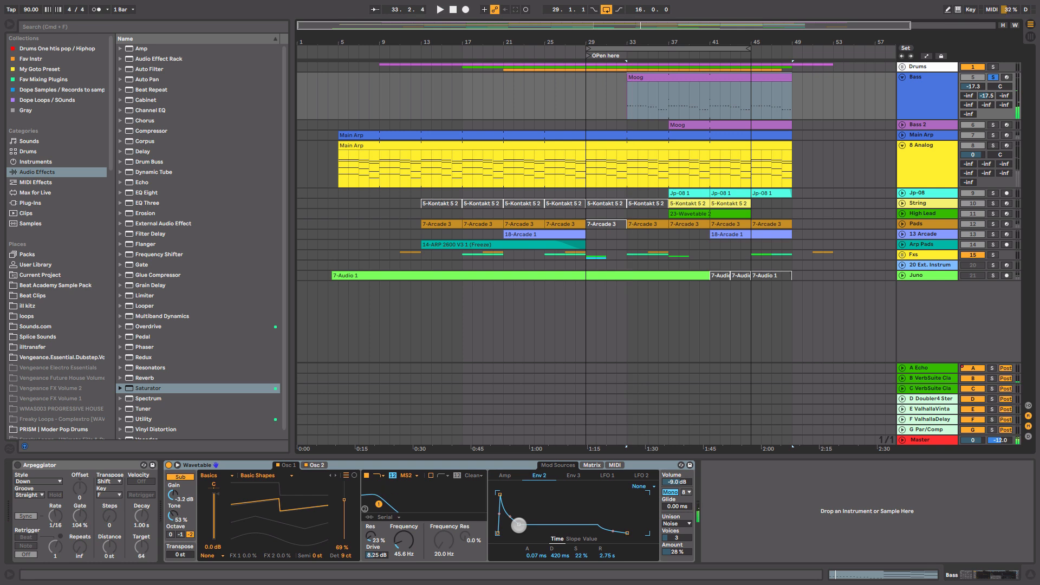
pyautogui.moveTo(518, 524)
pyautogui.mouseDown()
pyautogui.moveTo(520, 509)
pyautogui.moveTo(520, 530)
pyautogui.mouseUp()
pyautogui.press('space')
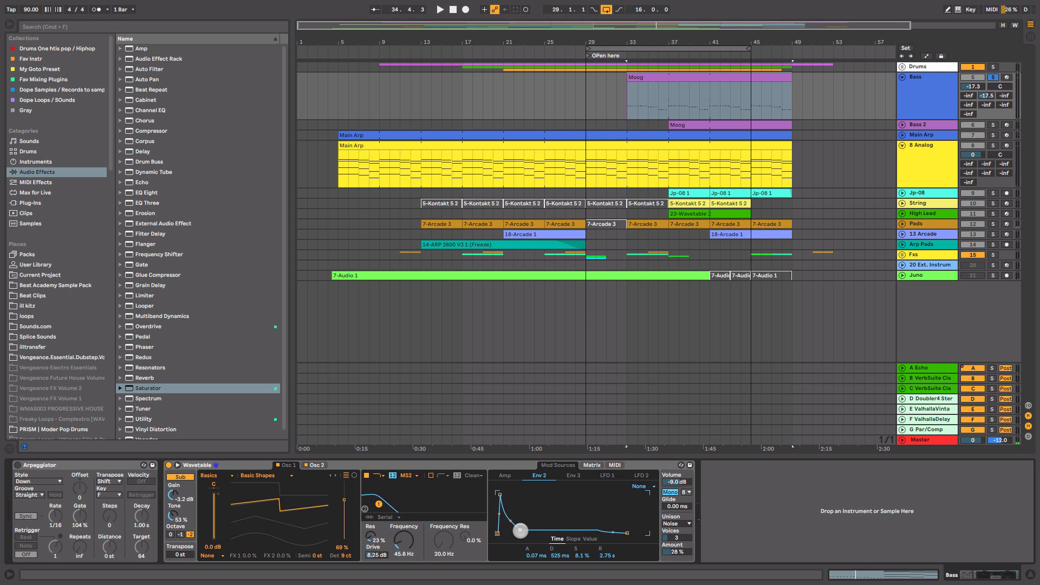
# - Set Env 2's modulation of Filter 1 Freq to 53 in the Wavetable matrix, audition it and return to the envelope display
pyautogui.click(594, 464)
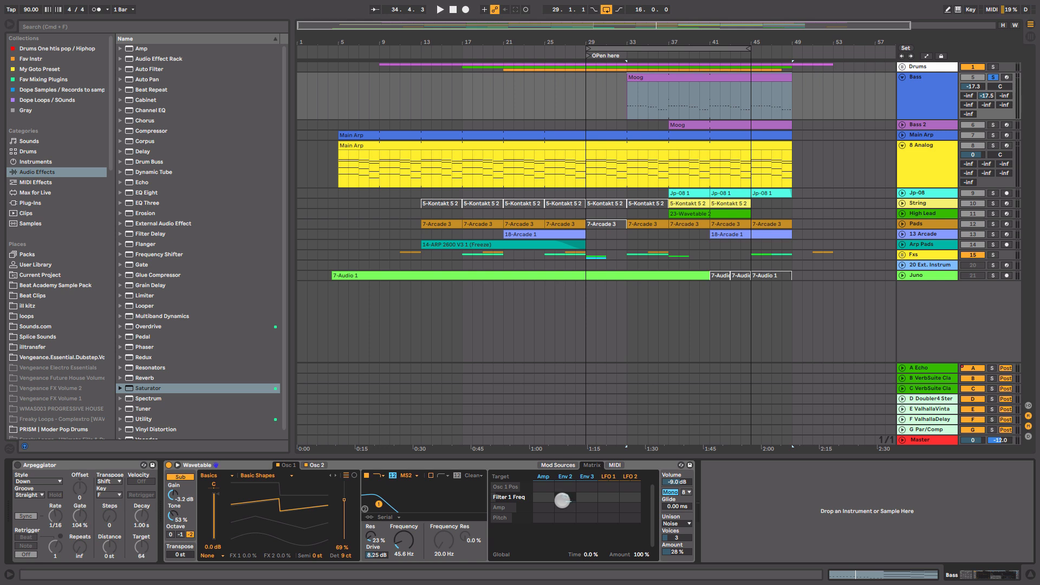
pyautogui.moveTo(562, 500); pyautogui.dragTo(562, 488)
pyautogui.press('space')
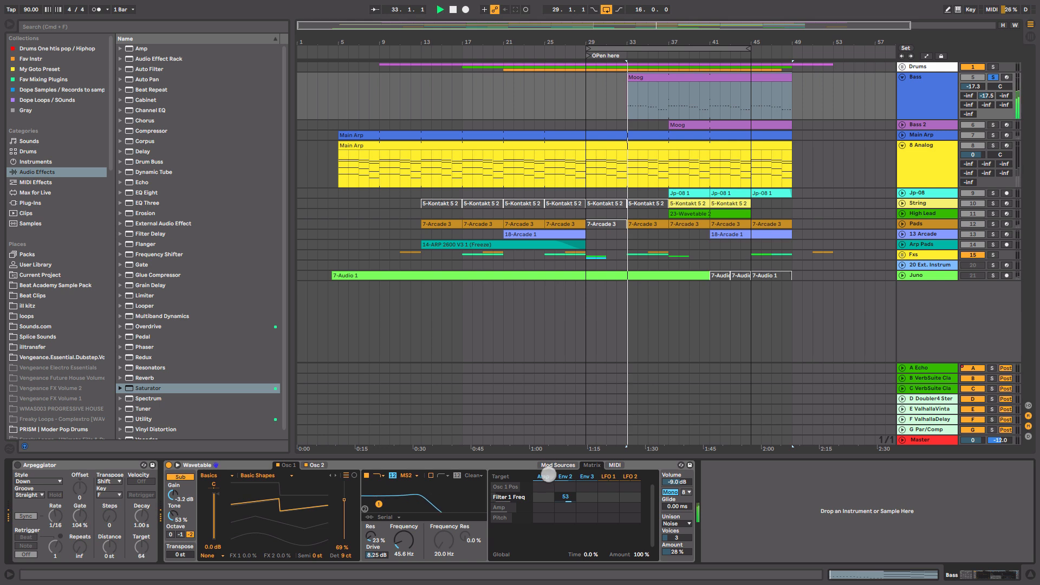
pyautogui.click(558, 465)
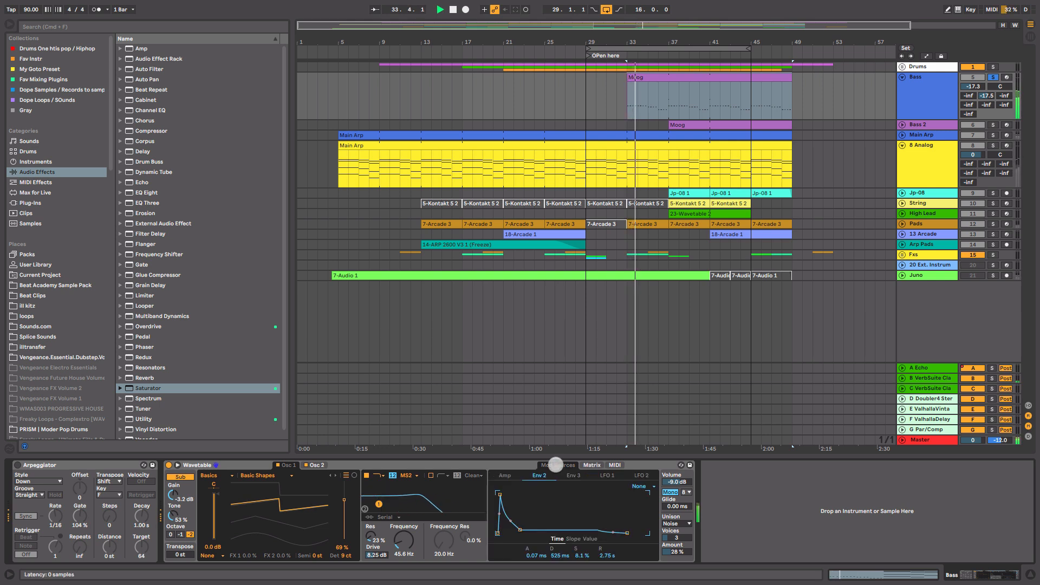
pyautogui.press('space')
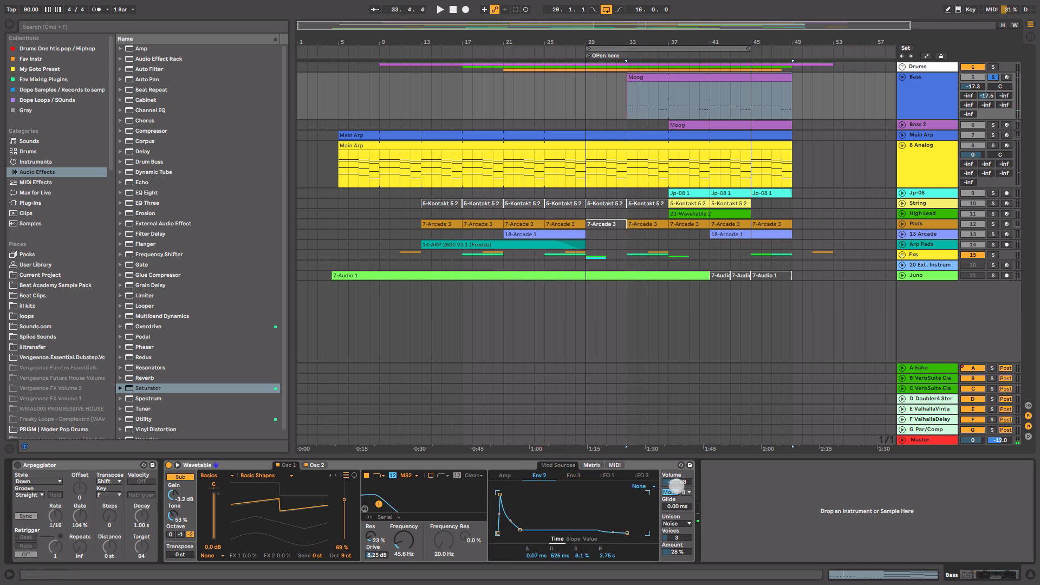
# - Review the Bass Wavetable's unison modes, keep Noise selected and audition the bass from bar 33
pyautogui.click(683, 524)
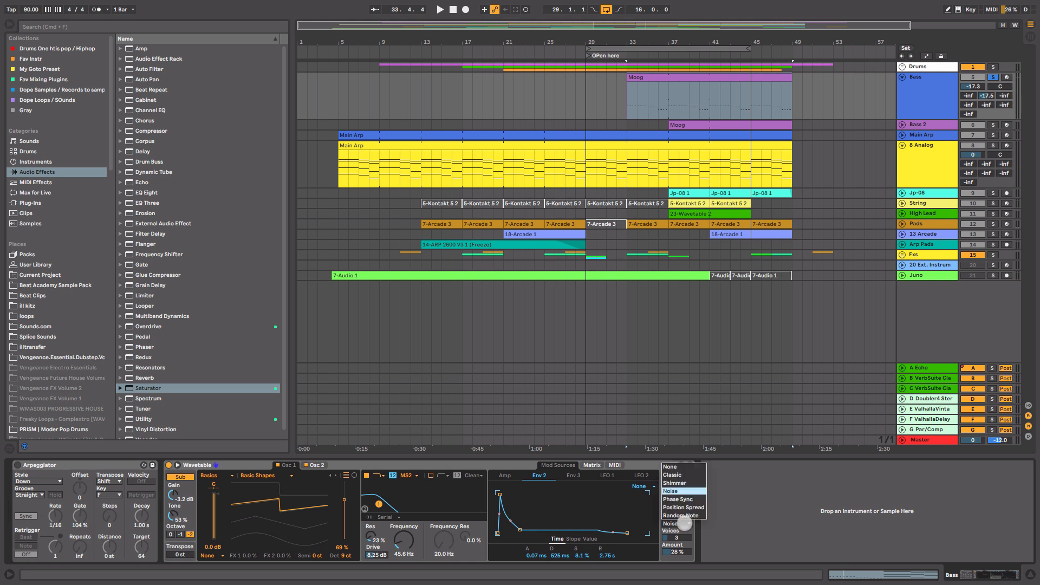
pyautogui.click(689, 491)
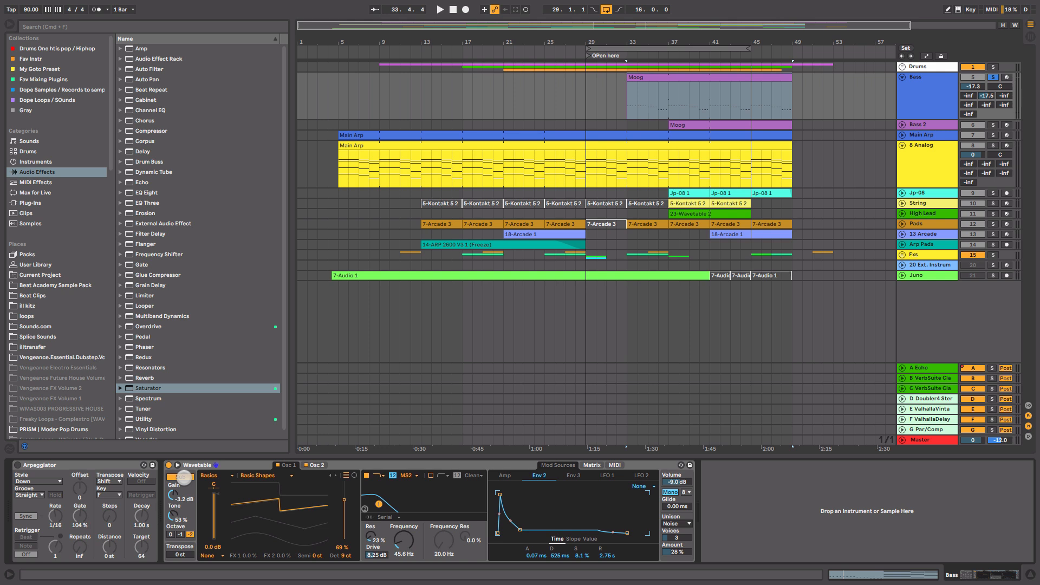
pyautogui.press('space')
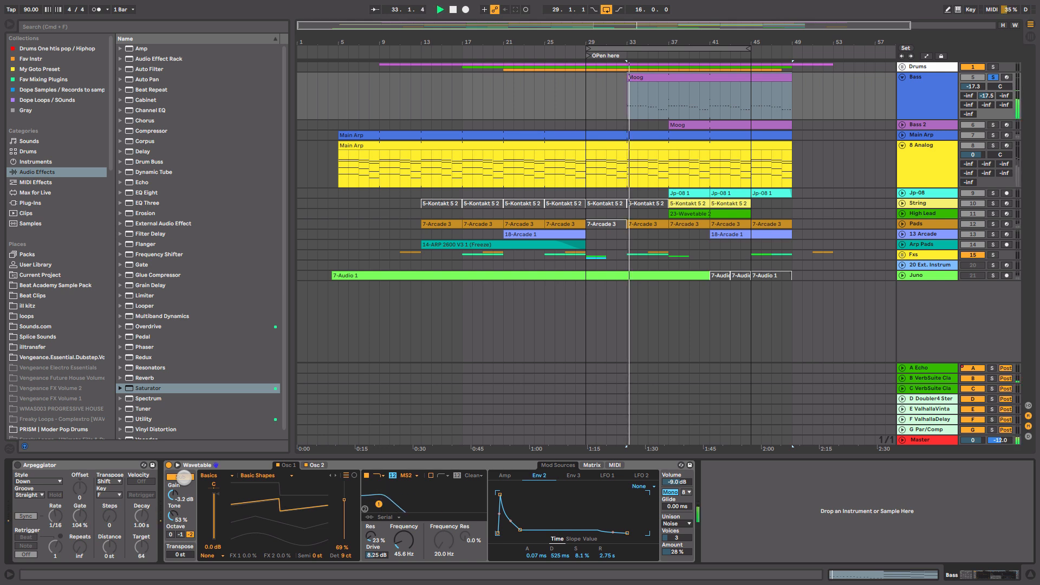
pyautogui.press('space')
# - Open the Moog clip on the Bass track to view and play its notes, and return to the device chain
pyautogui.doubleClick(701, 79)
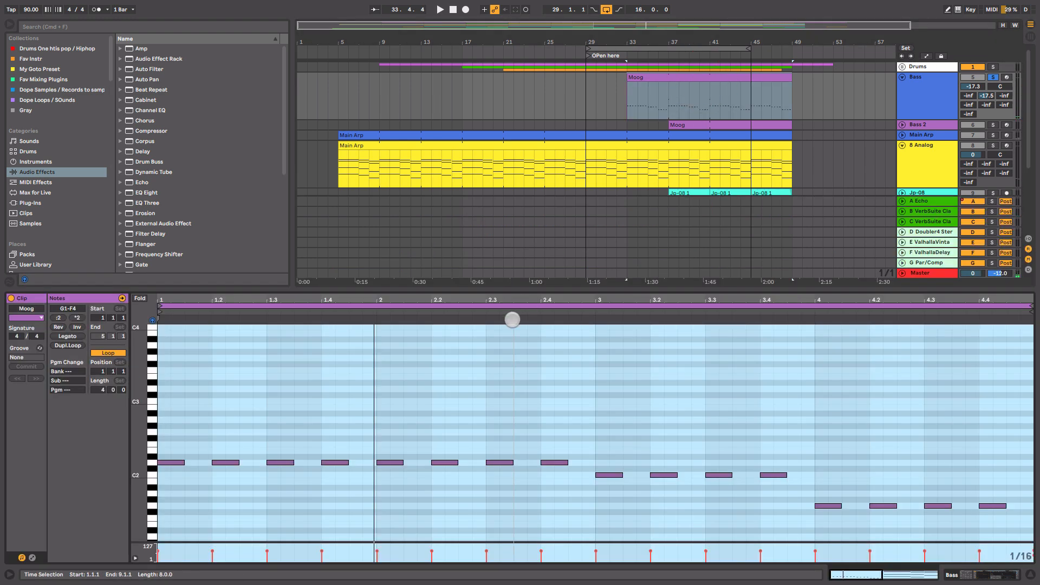
pyautogui.press('space')
pyautogui.press('space')
pyautogui.hotkey('shift', 'Tab')
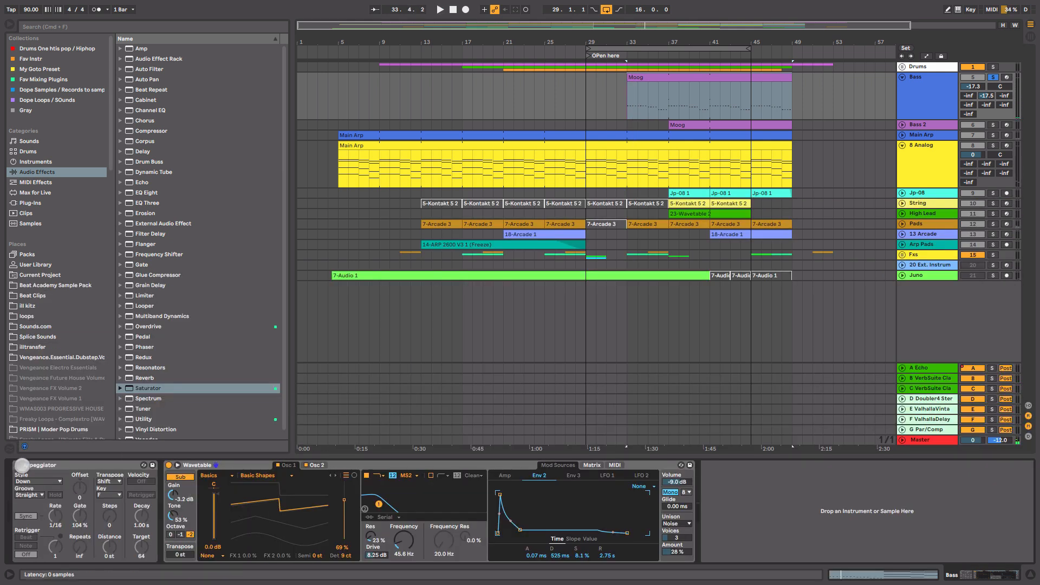
# - Enable the Arpeggiator on the Bass track and audition the arpeggiated bass from bar 33
pyautogui.click(18, 464)
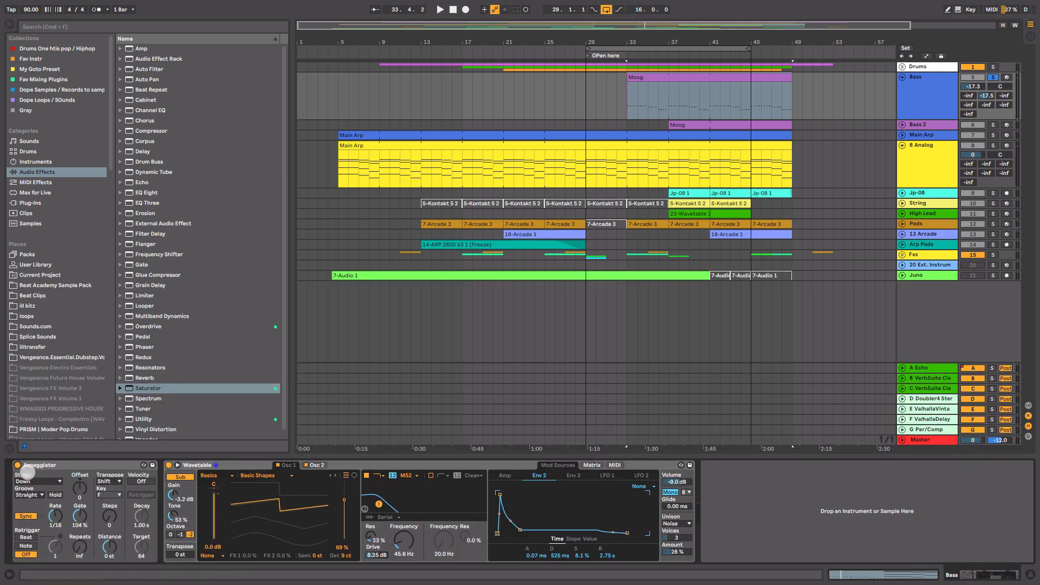
pyautogui.press('space')
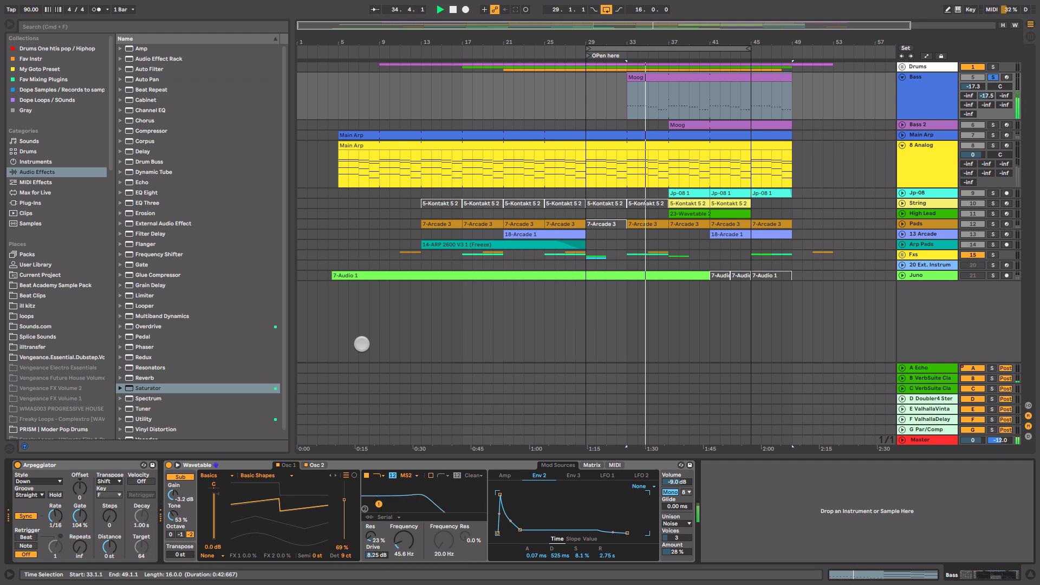
pyautogui.press('space')
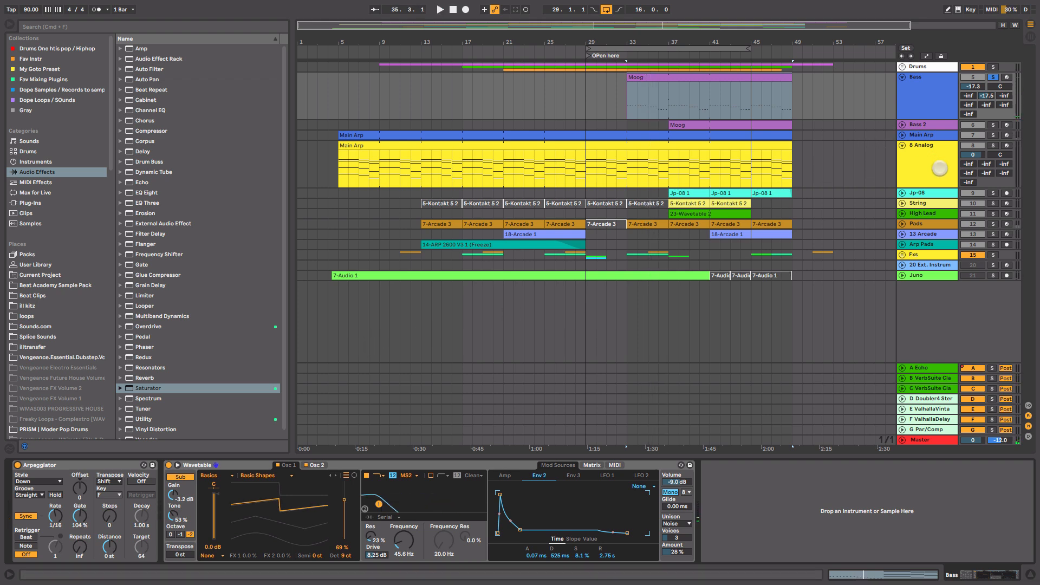
# - Solo the 8 Analog track together with the Bass and play both from bar 33
pyautogui.click(939, 168)
pyautogui.click(992, 145)
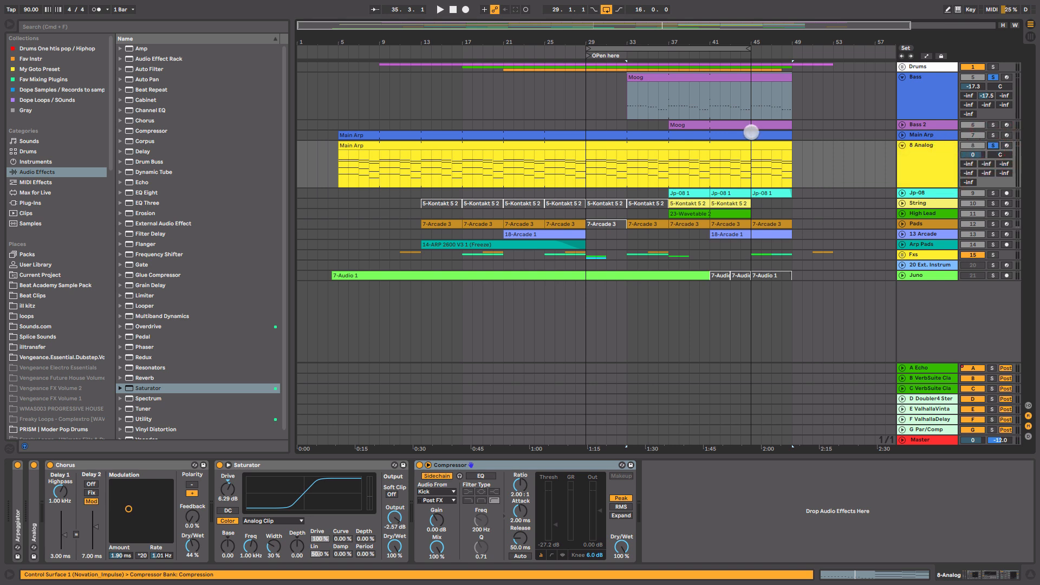
pyautogui.click(629, 159)
pyautogui.press('space')
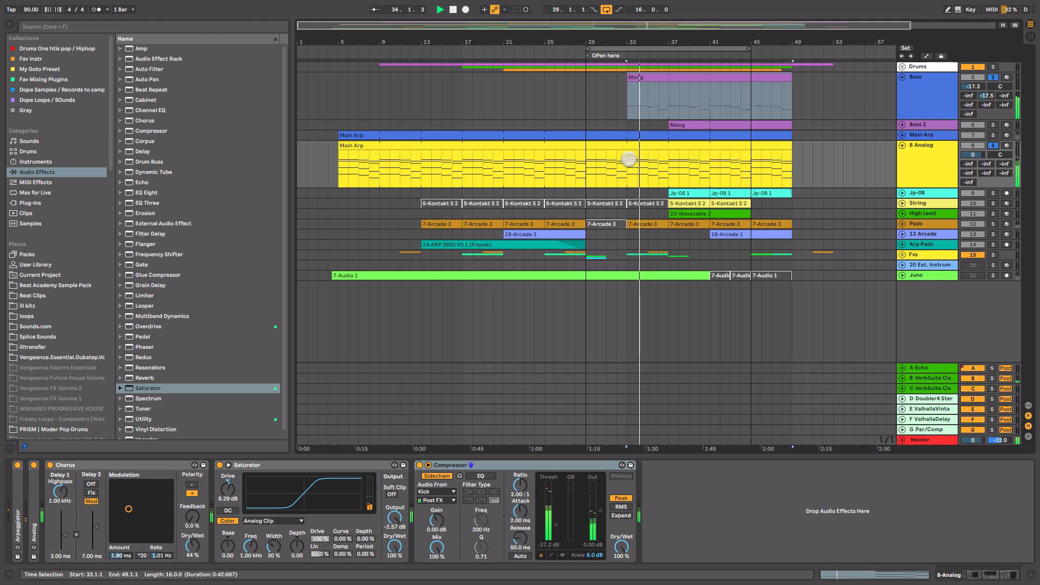
# - Select the Bass track and compare the 8 Analog arpeggio with and without the soloed bass
pyautogui.click(939, 89)
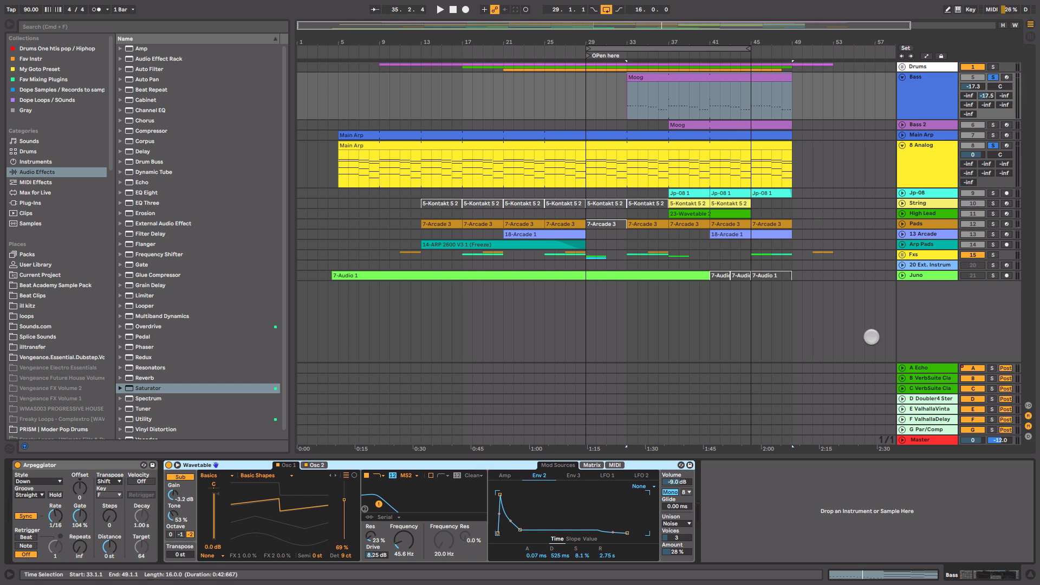
pyautogui.press('space')
pyautogui.click(993, 76)
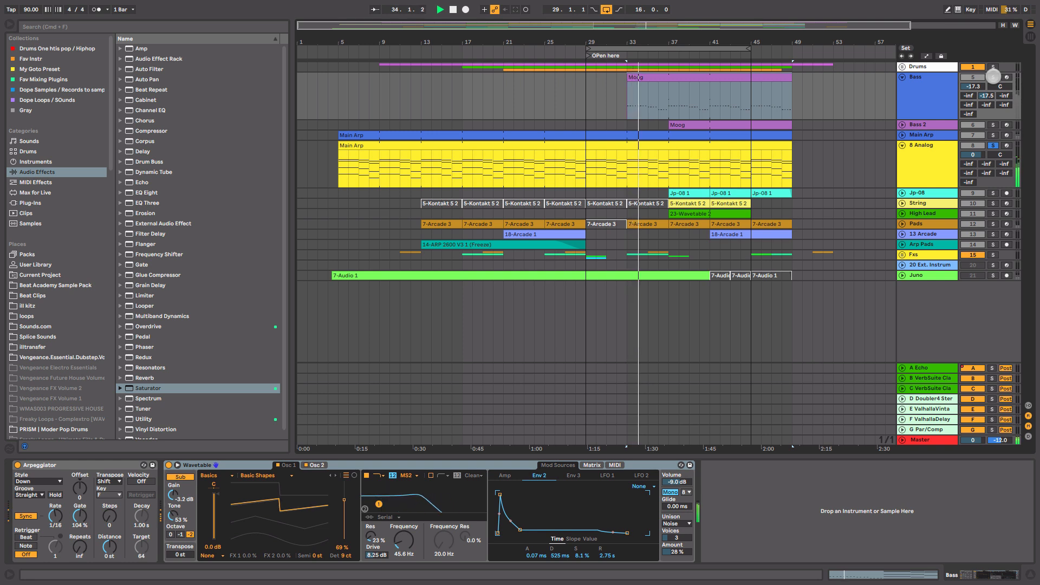
pyautogui.press('space')
pyautogui.press('space')
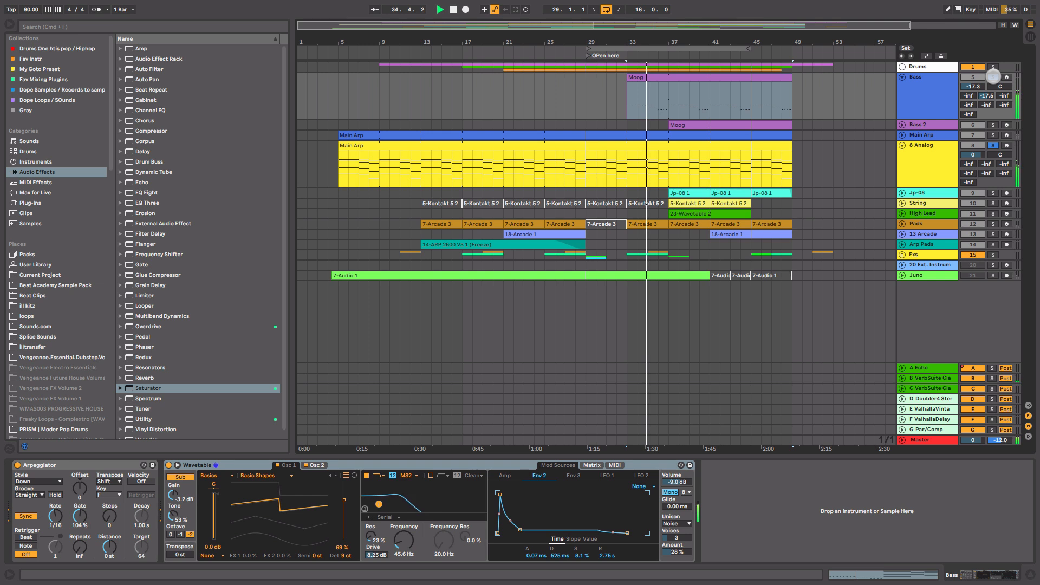
pyautogui.press('space')
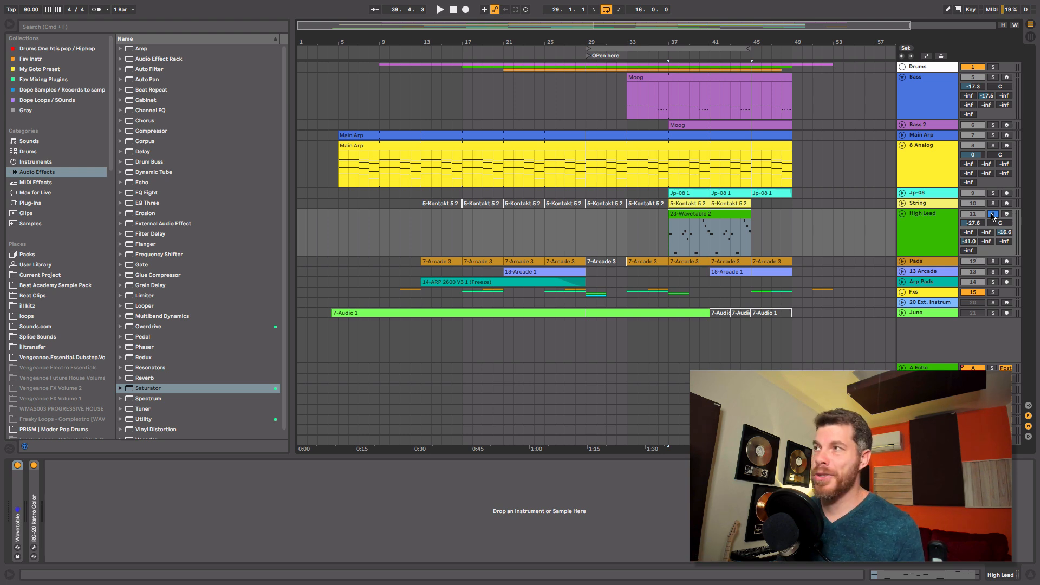
# - Play the soloed High Lead track from bar 37 to hear its Wavetable lead
pyautogui.press('space')
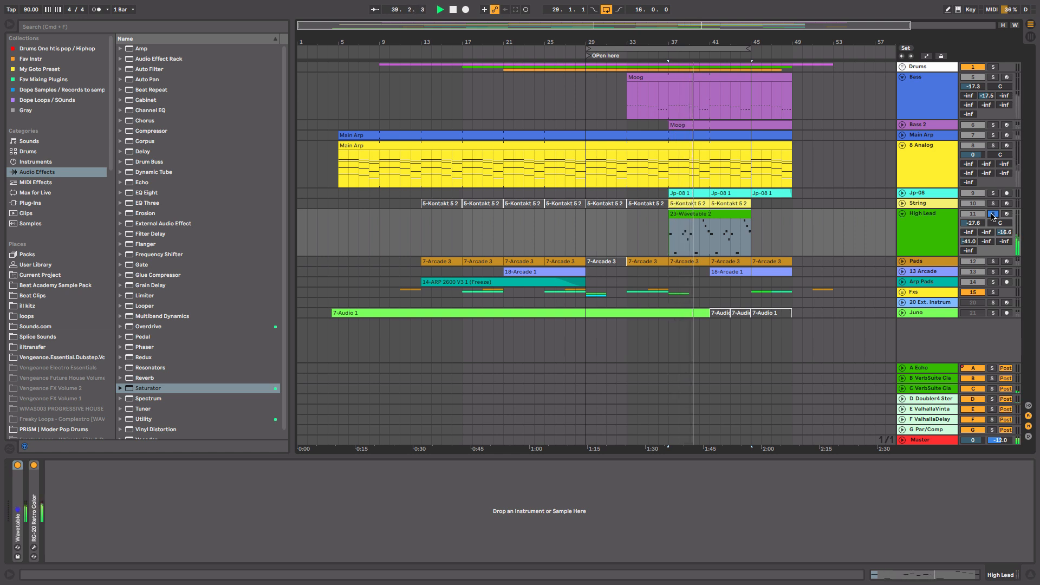
pyautogui.press('space')
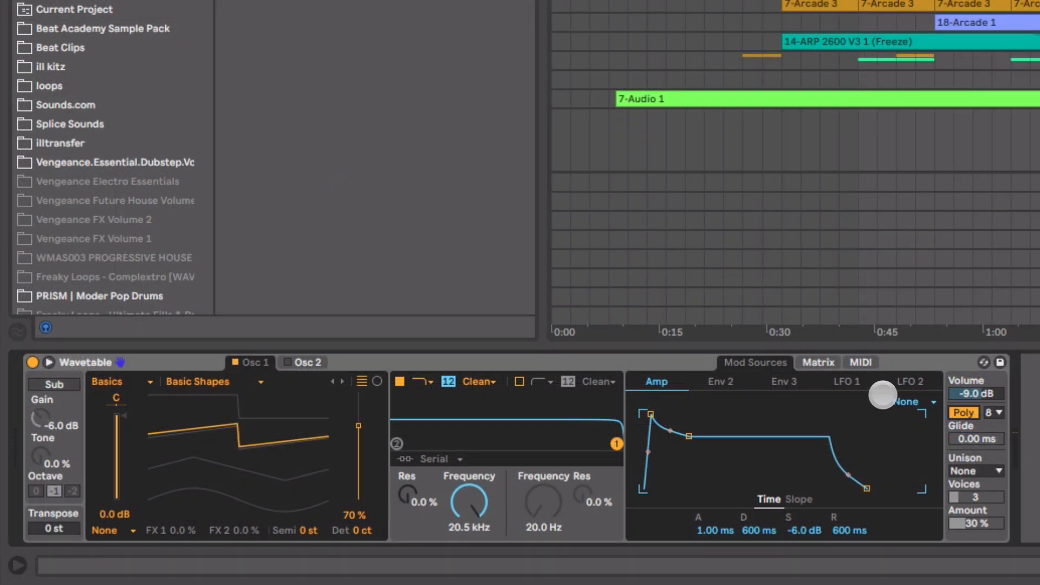
# - Select the new Wavetable, keep Osc 1 on Basic Shapes at 70 % position and switch its voicing to Mono
pyautogui.click(539, 362)
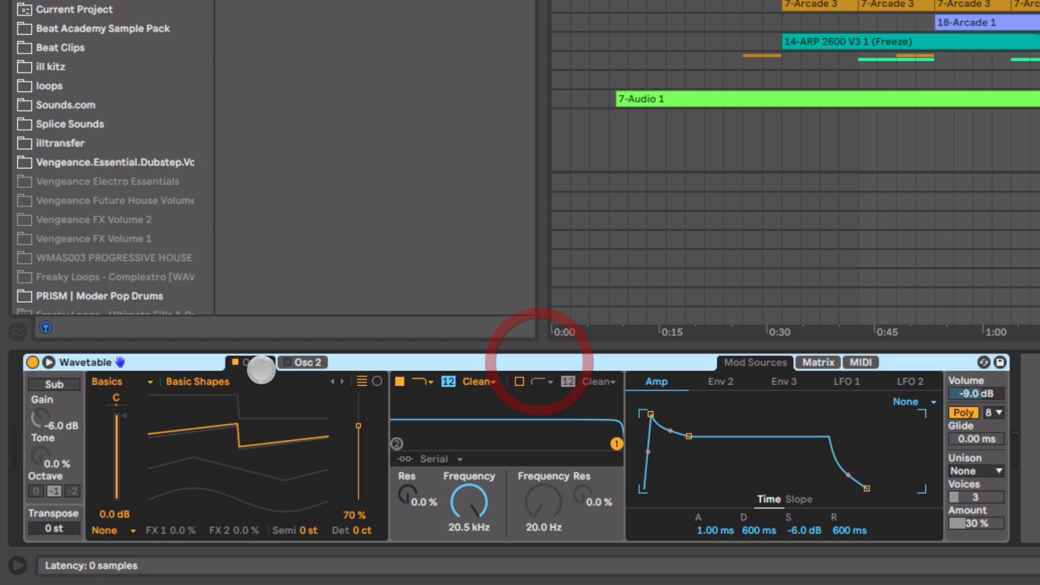
pyautogui.moveTo(186, 431); pyautogui.dragTo(186, 432)
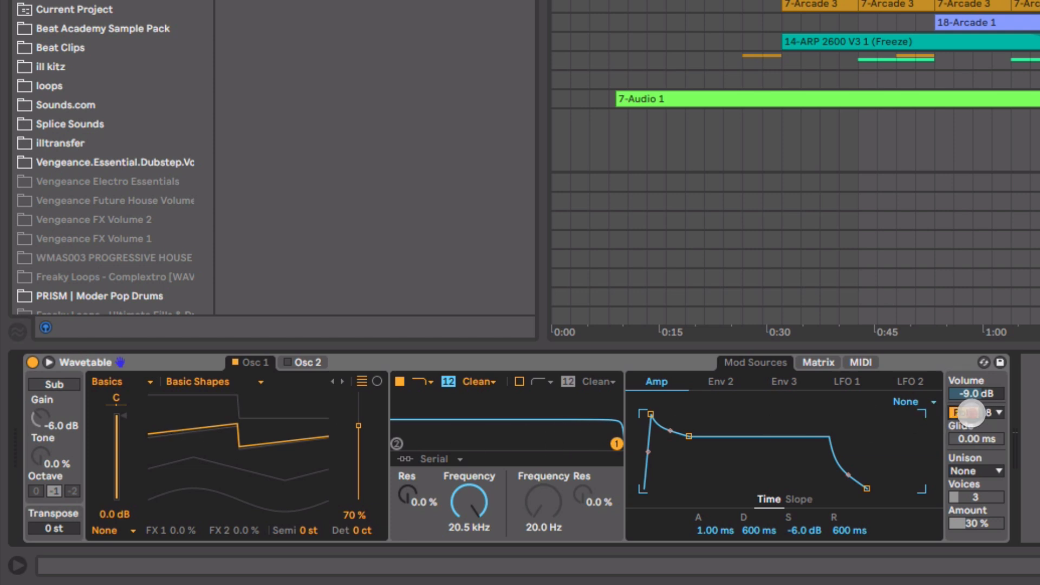
pyautogui.click(971, 413)
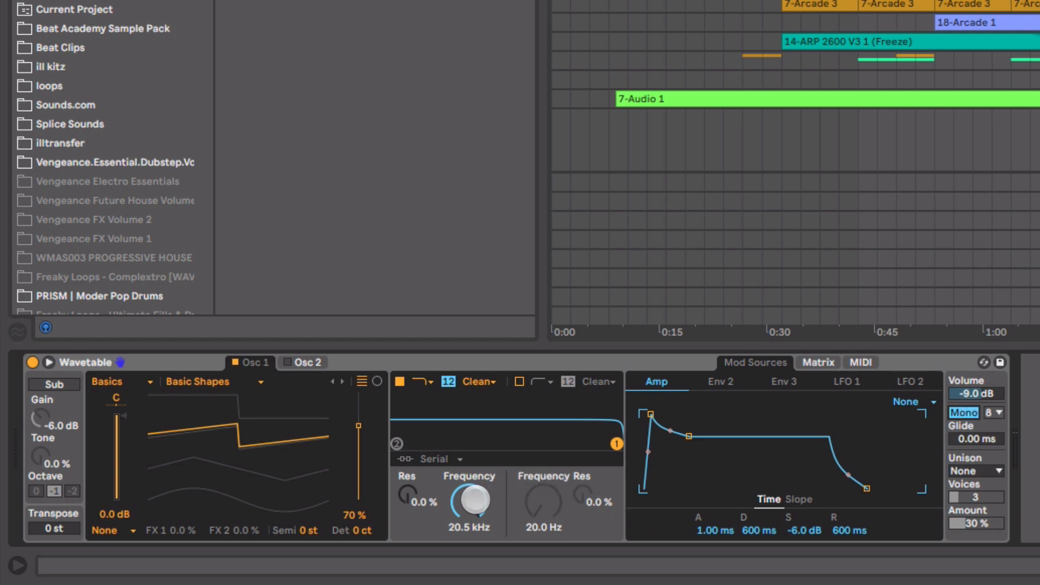
# - Set Filter 1 to 2.27 kHz with 38 % resonance, and enable the high-pass Filter 2 at 123 Hz
pyautogui.moveTo(474, 499); pyautogui.dragTo(474, 542)
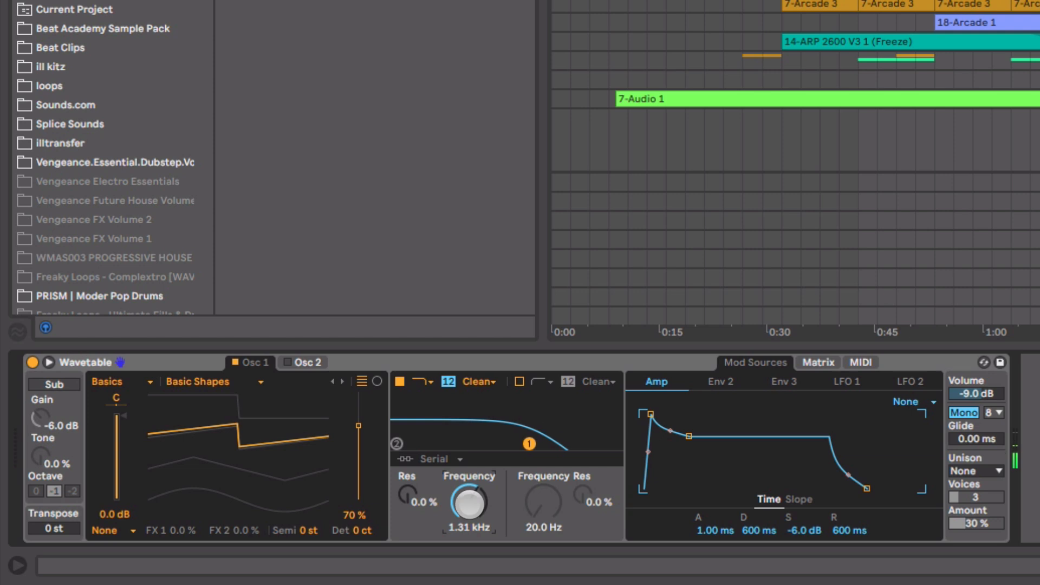
pyautogui.moveTo(407, 494); pyautogui.dragTo(462, 506)
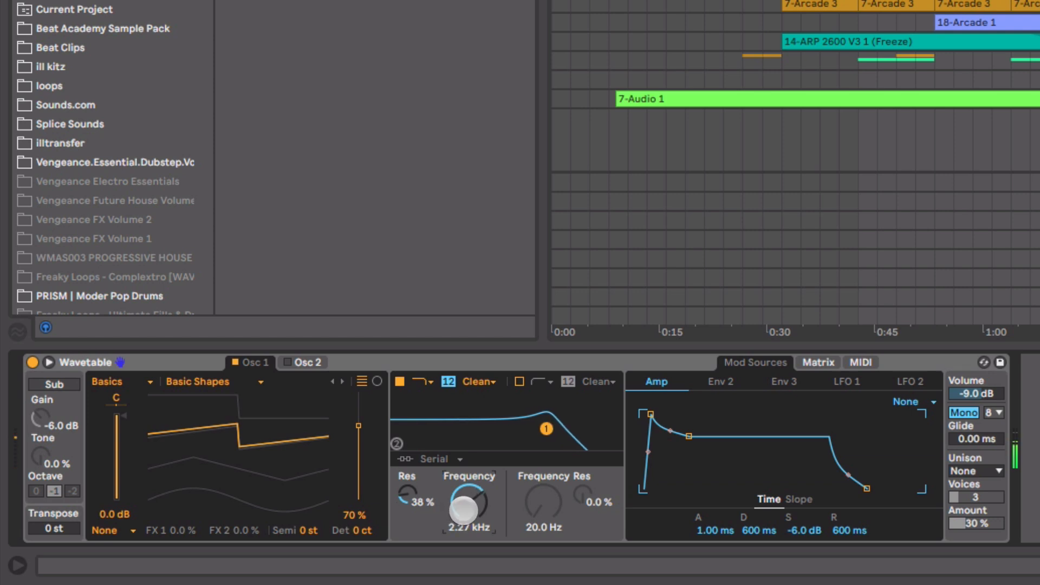
pyautogui.click(518, 381)
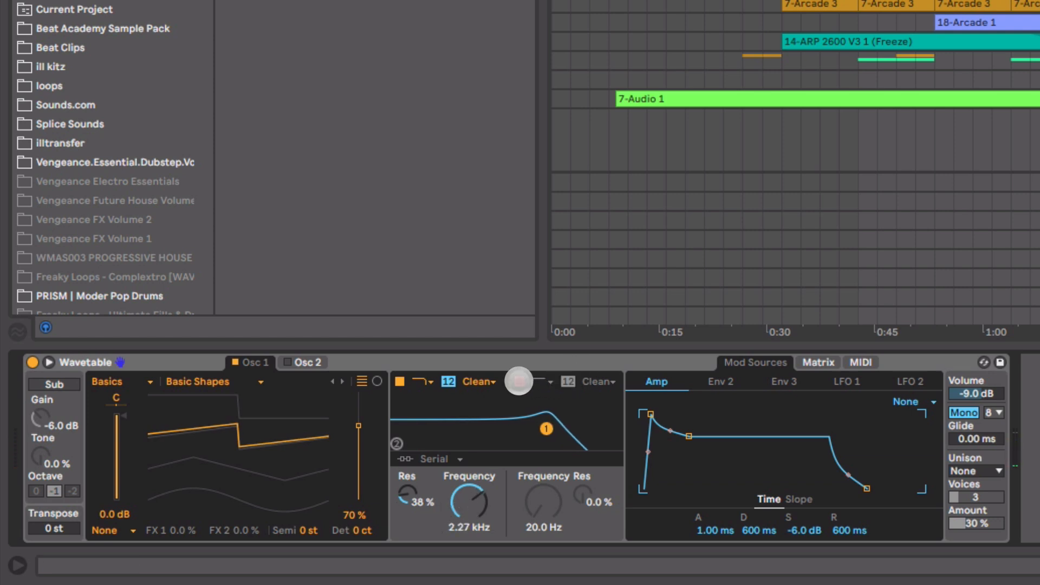
pyautogui.moveTo(542, 504)
pyautogui.mouseDown()
pyautogui.moveTo(543, 490)
pyautogui.moveTo(547, 510)
pyautogui.mouseUp()
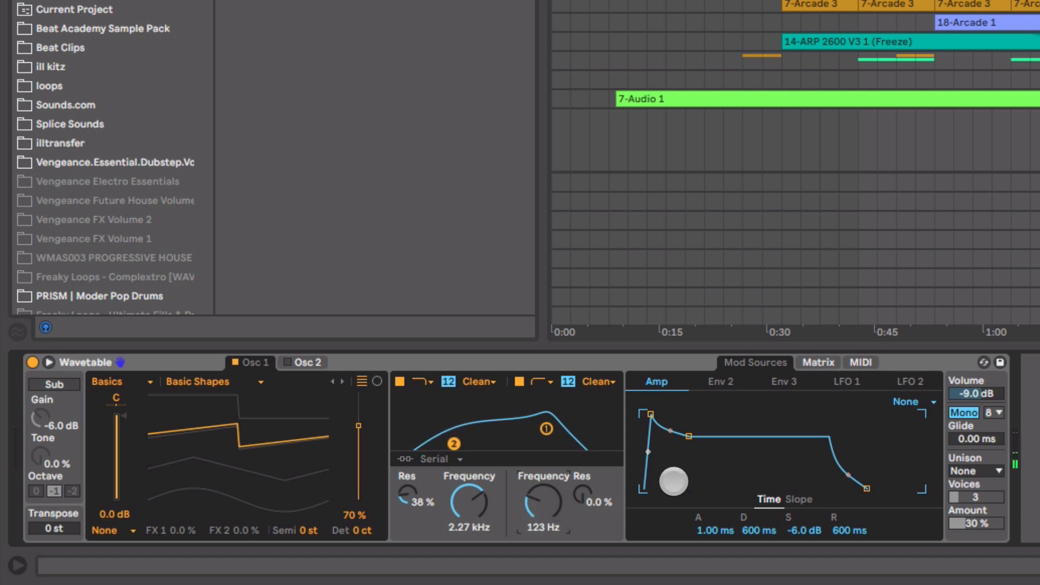
# - Assign LFO 1 to Osc 1 Pitch in the modulation matrix with an amount of 6
pyautogui.click(314, 530)
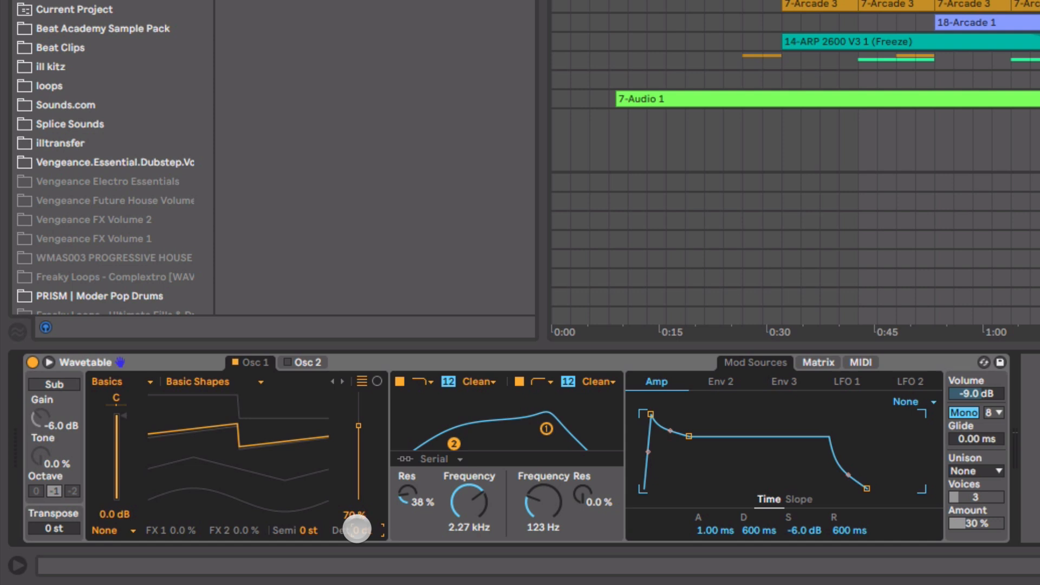
pyautogui.click(818, 362)
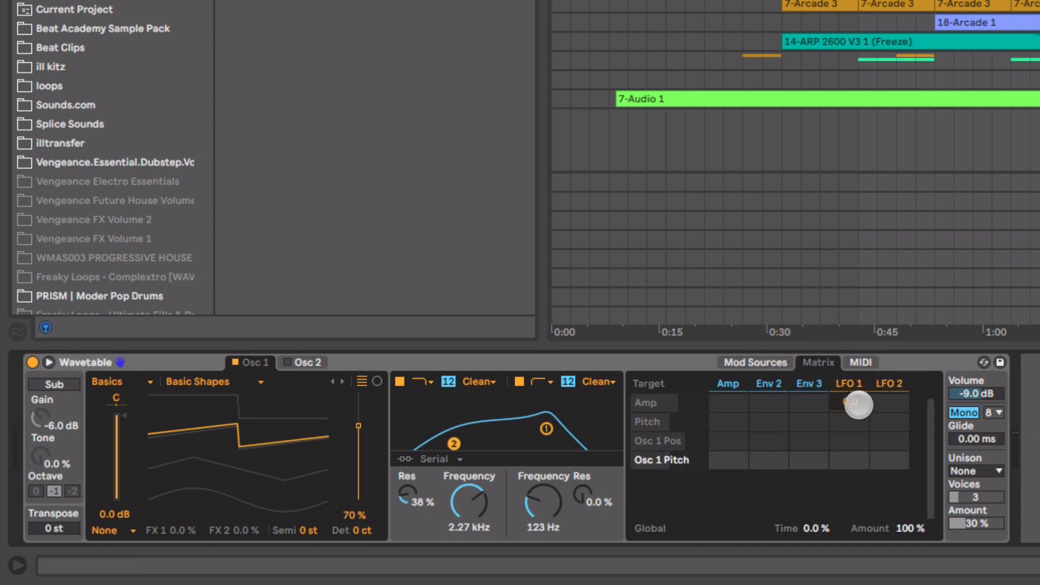
pyautogui.moveTo(849, 461); pyautogui.dragTo(850, 456)
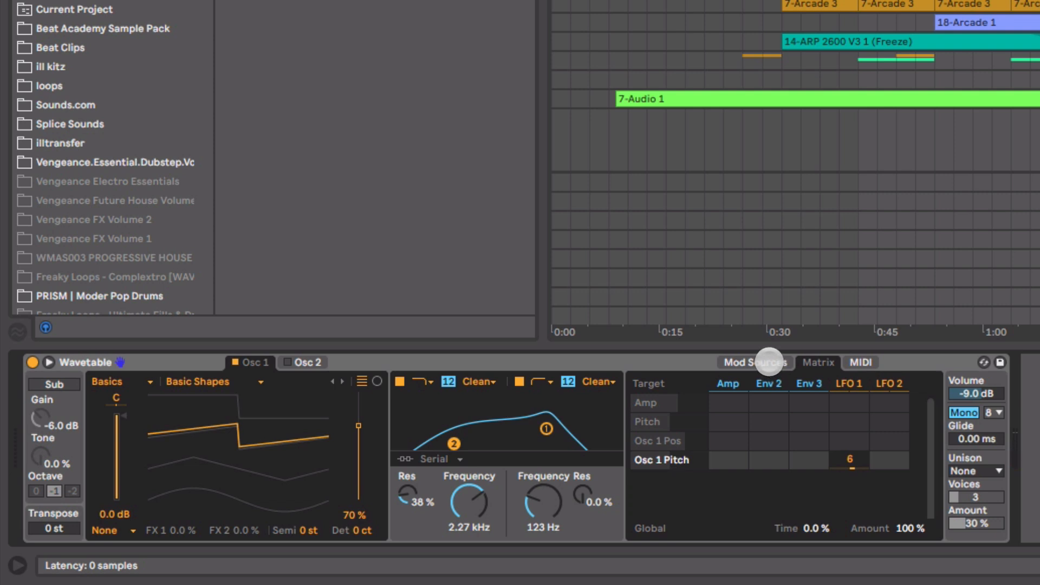
# - Set LFO 1's amount to 4.7 % and its rate to 2.52 Hz
pyautogui.click(769, 362)
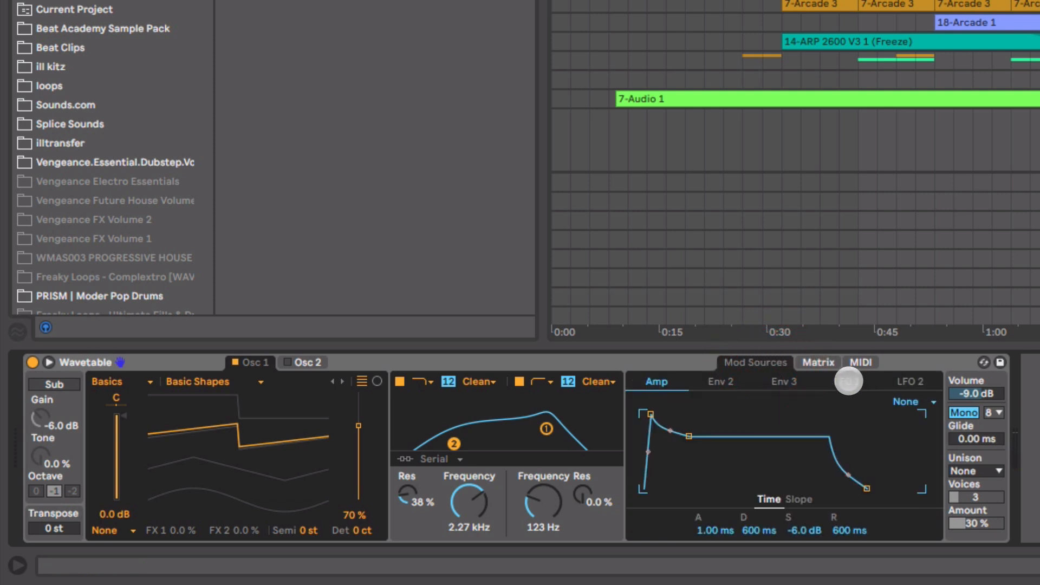
pyautogui.click(848, 381)
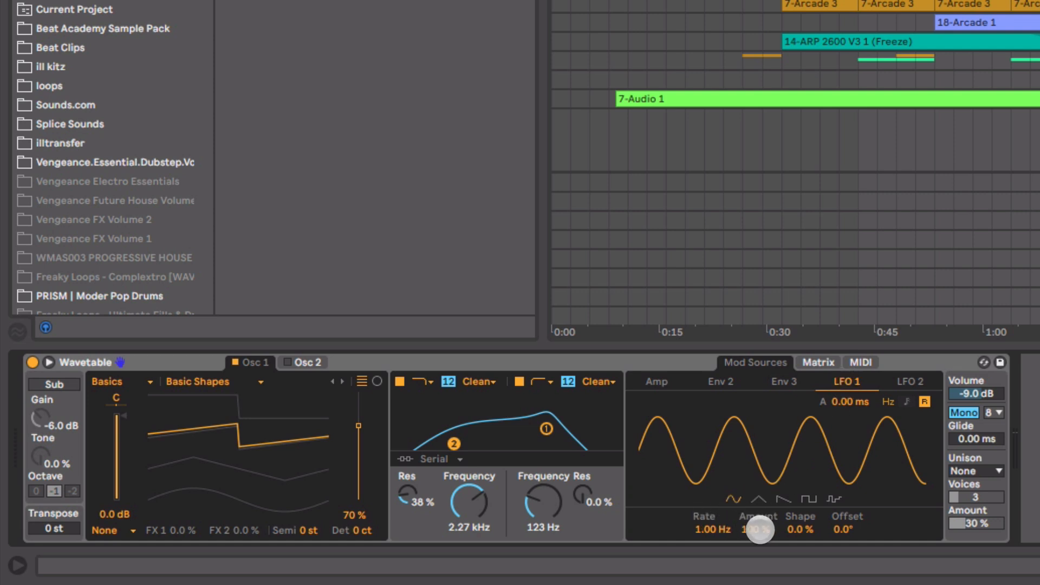
pyautogui.moveTo(761, 529); pyautogui.dragTo(711, 530)
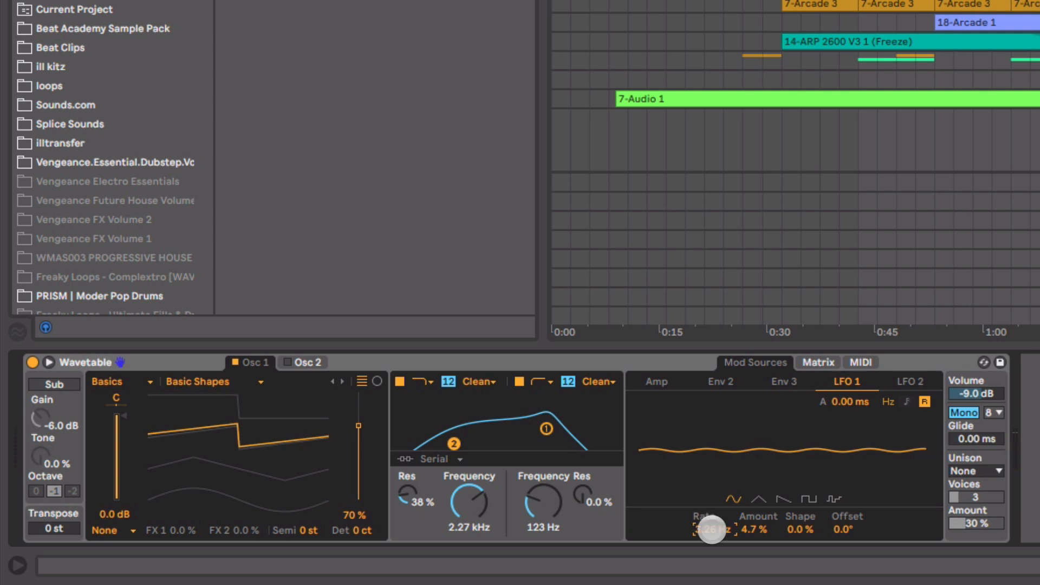
pyautogui.moveTo(712, 530)
pyautogui.mouseDown()
pyautogui.moveTo(723, 525)
pyautogui.moveTo(723, 538)
pyautogui.moveTo(723, 524)
pyautogui.moveTo(755, 527)
pyautogui.moveTo(708, 527)
pyautogui.moveTo(712, 538)
pyautogui.mouseUp()
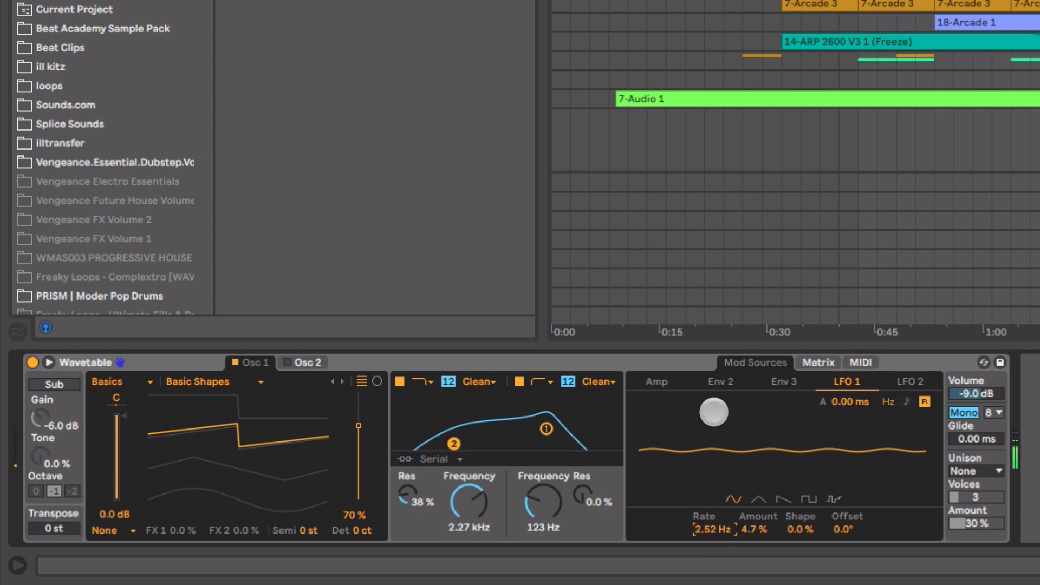
# - Lengthen the Amp envelope's release to 1.75 s
pyautogui.click(659, 381)
pyautogui.moveTo(867, 488)
pyautogui.mouseDown()
pyautogui.moveTo(874, 478)
pyautogui.moveTo(871, 488)
pyautogui.mouseUp()
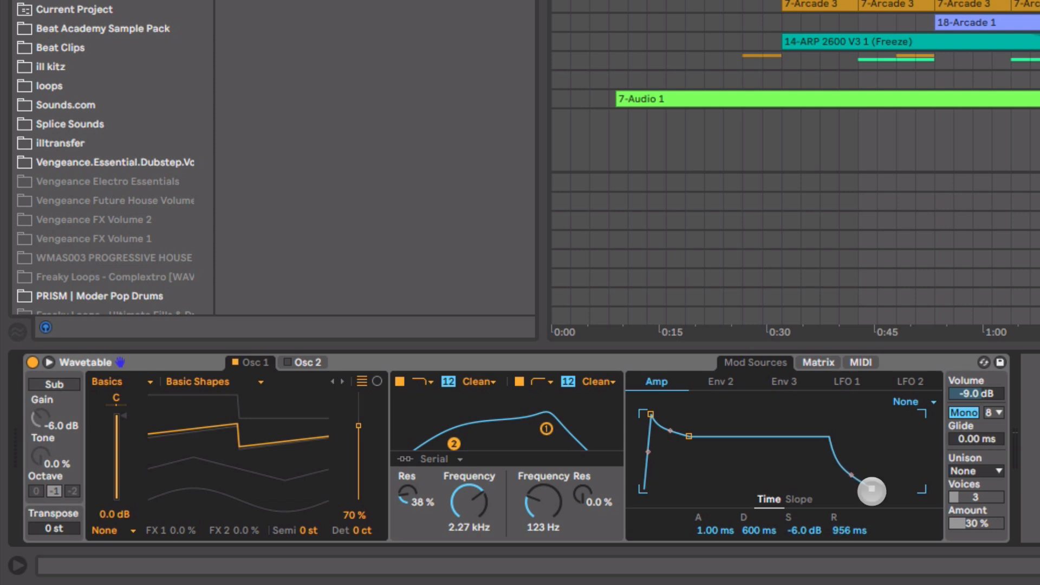
pyautogui.moveTo(872, 492); pyautogui.dragTo(879, 489)
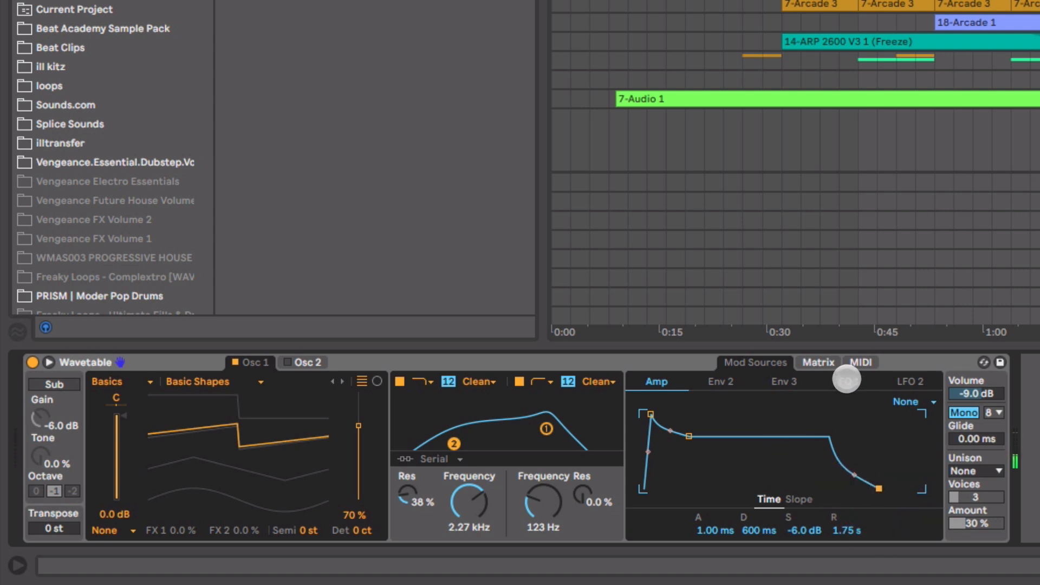
# - Set LFO 1's amount to 3.9 % and switch Unison to Shimmer with 6 voices and an amount of 13 %
pyautogui.click(846, 381)
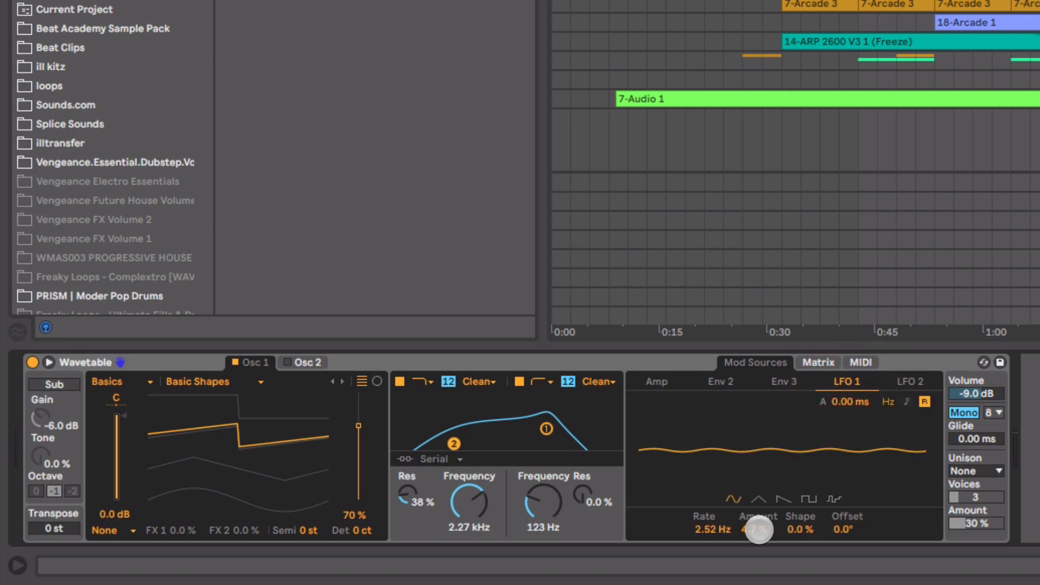
pyautogui.moveTo(757, 528); pyautogui.dragTo(770, 534)
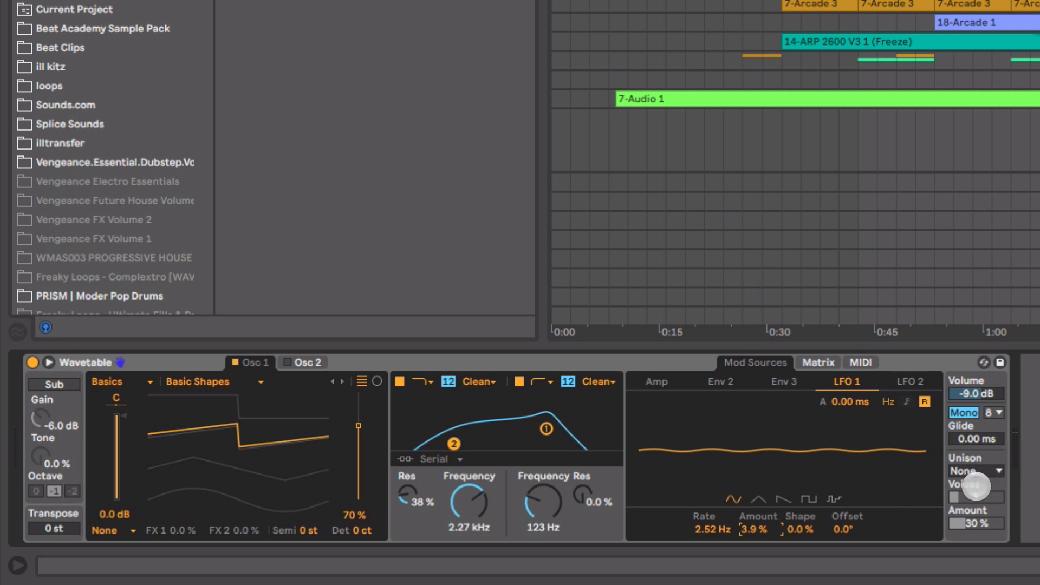
pyautogui.click(978, 470)
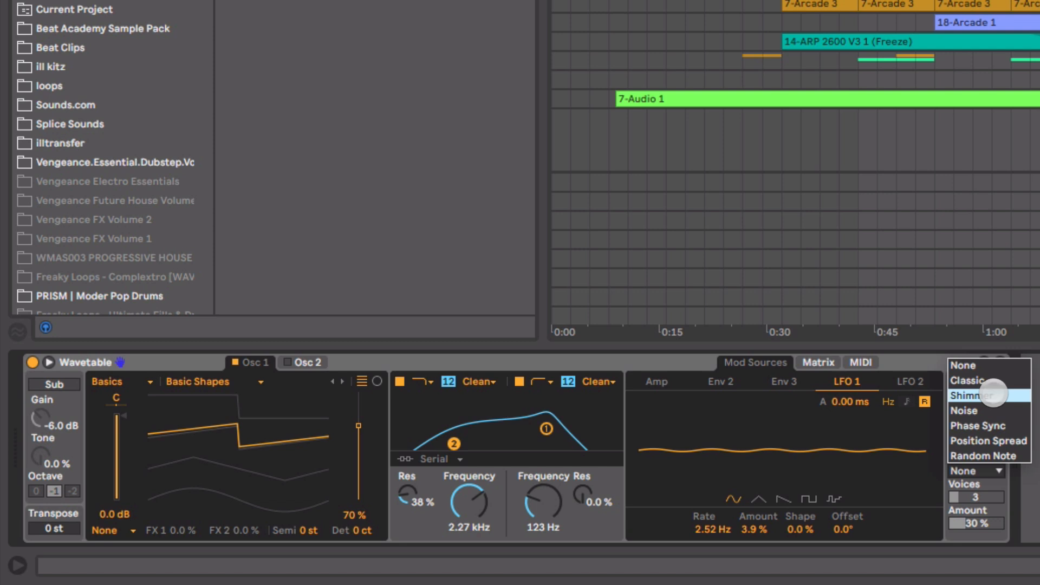
pyautogui.click(970, 396)
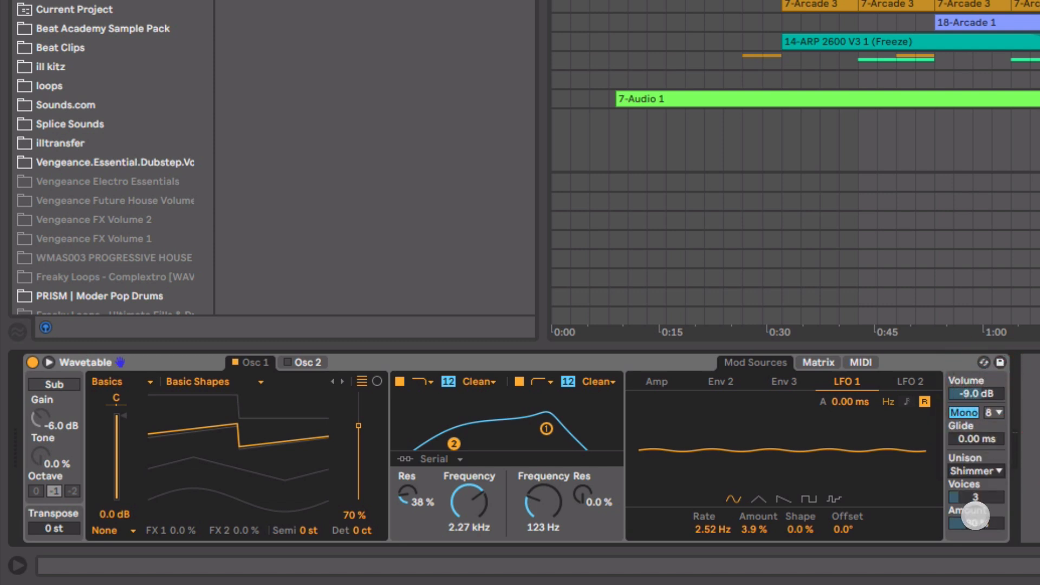
pyautogui.moveTo(975, 520); pyautogui.dragTo(975, 533)
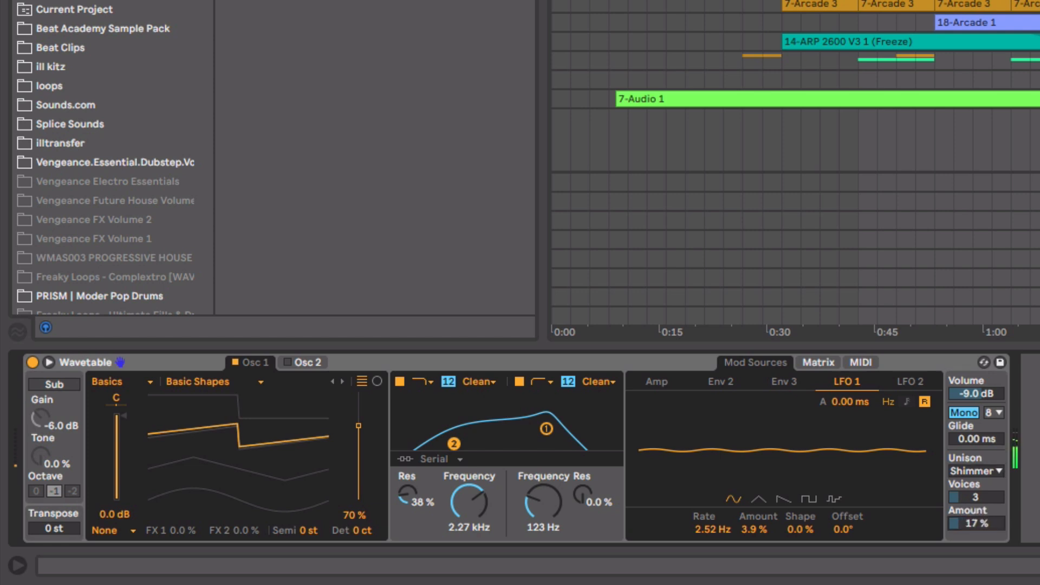
pyautogui.click(975, 520)
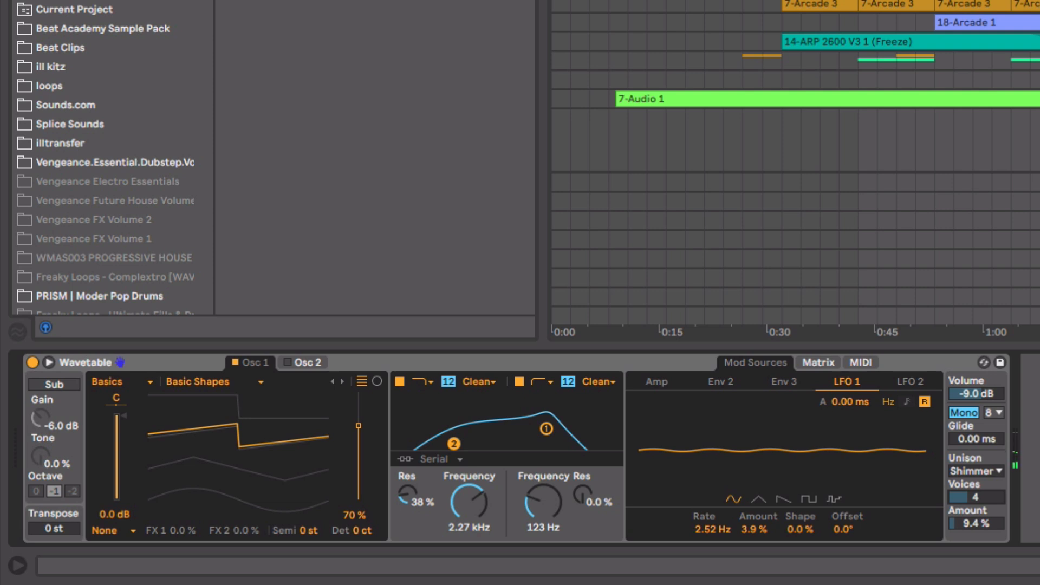
pyautogui.click(981, 498)
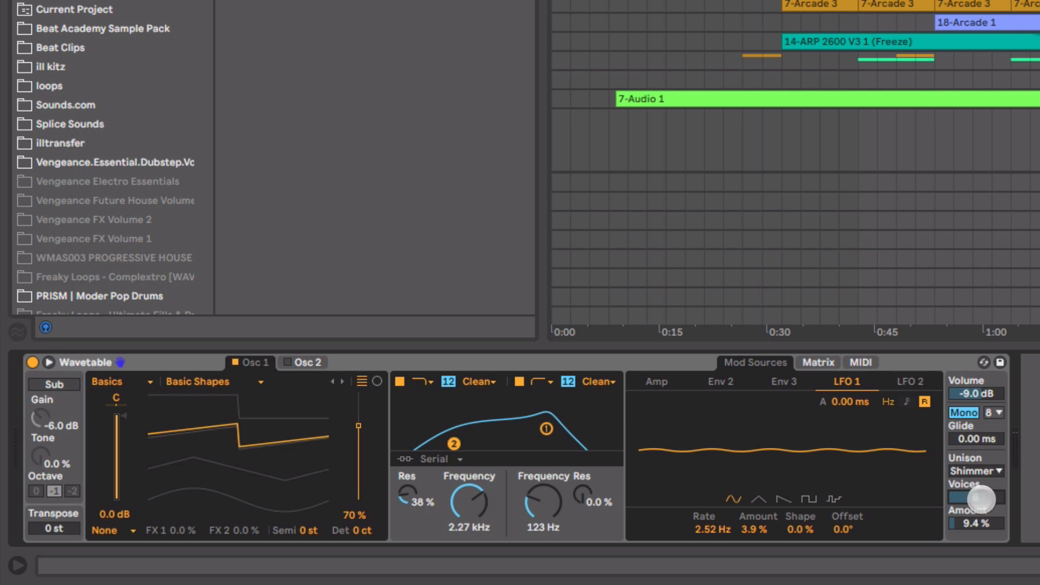
pyautogui.moveTo(976, 523); pyautogui.dragTo(976, 525)
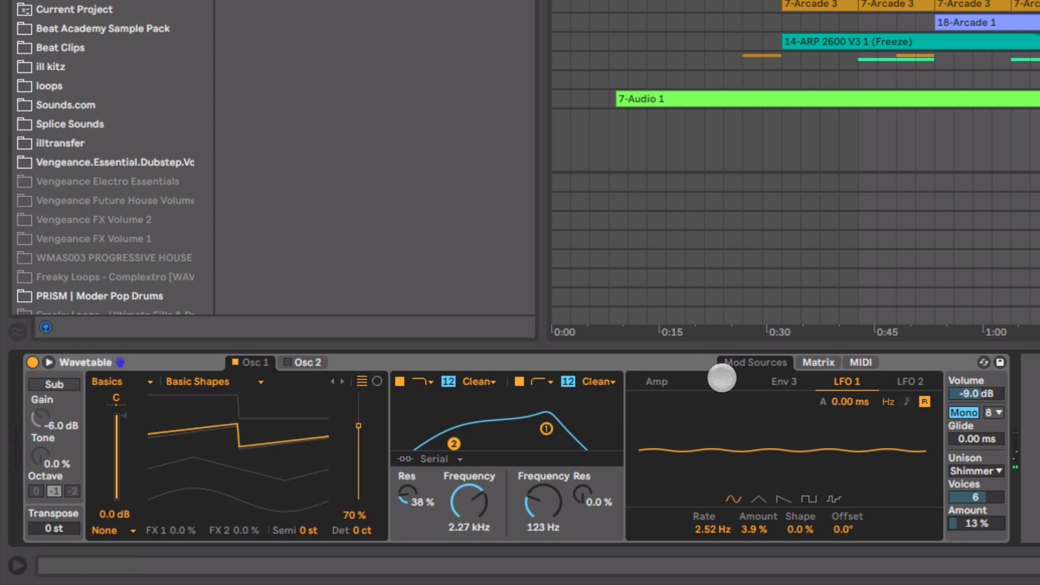
# - Add Filter 1 Freq as a target in the modulation matrix and assign Env 2 to it
pyautogui.click(722, 378)
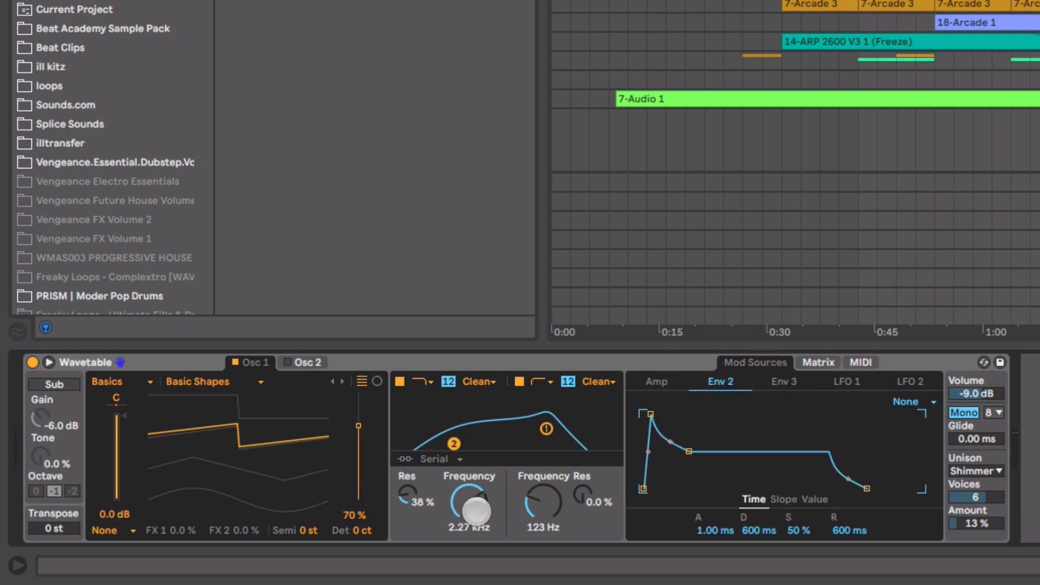
pyautogui.click(820, 362)
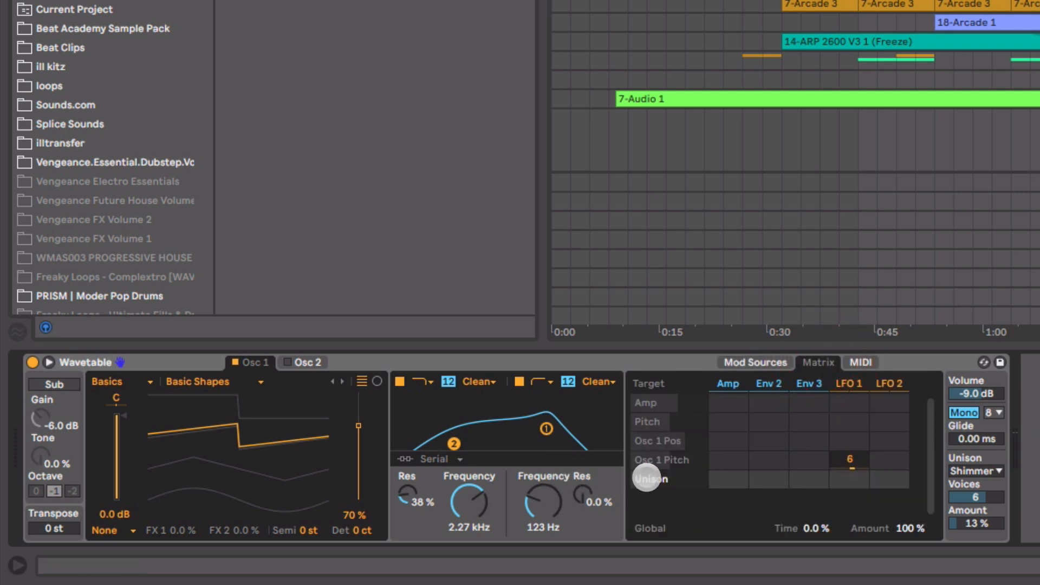
pyautogui.click(468, 507)
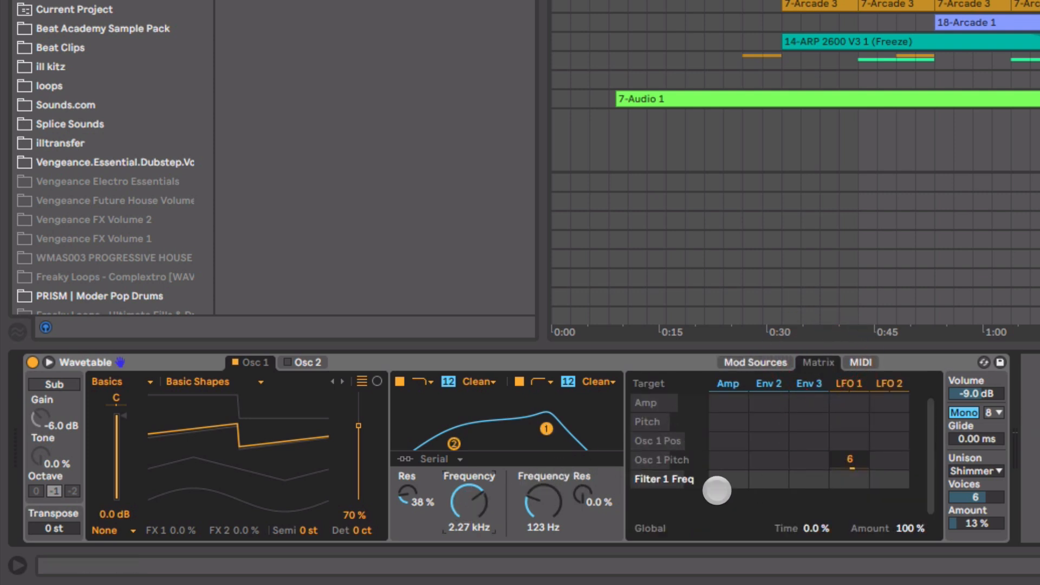
pyautogui.moveTo(769, 478)
pyautogui.mouseDown()
pyautogui.moveTo(769, 462)
pyautogui.moveTo(770, 476)
pyautogui.mouseUp()
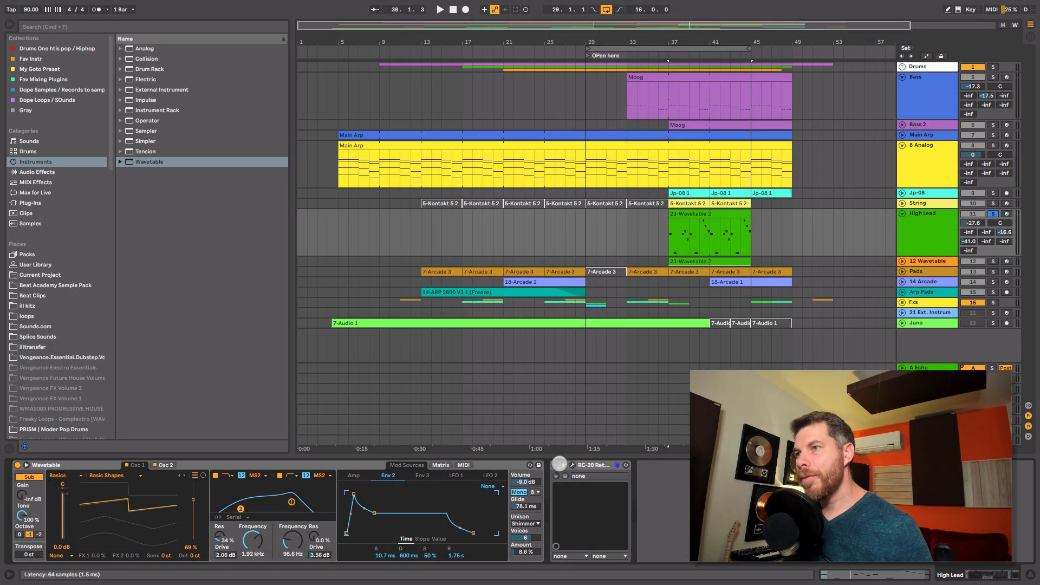
# - Open the RC-20 Retro Color effect on the High Lead track and place its window clear of the device chain
pyautogui.click(569, 466)
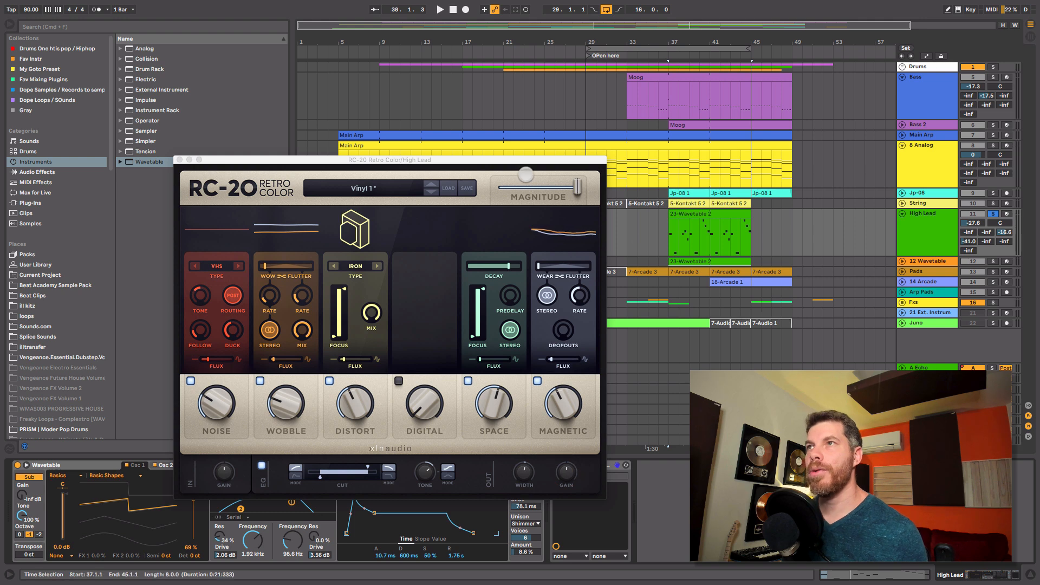
pyautogui.moveTo(518, 160); pyautogui.dragTo(525, 125)
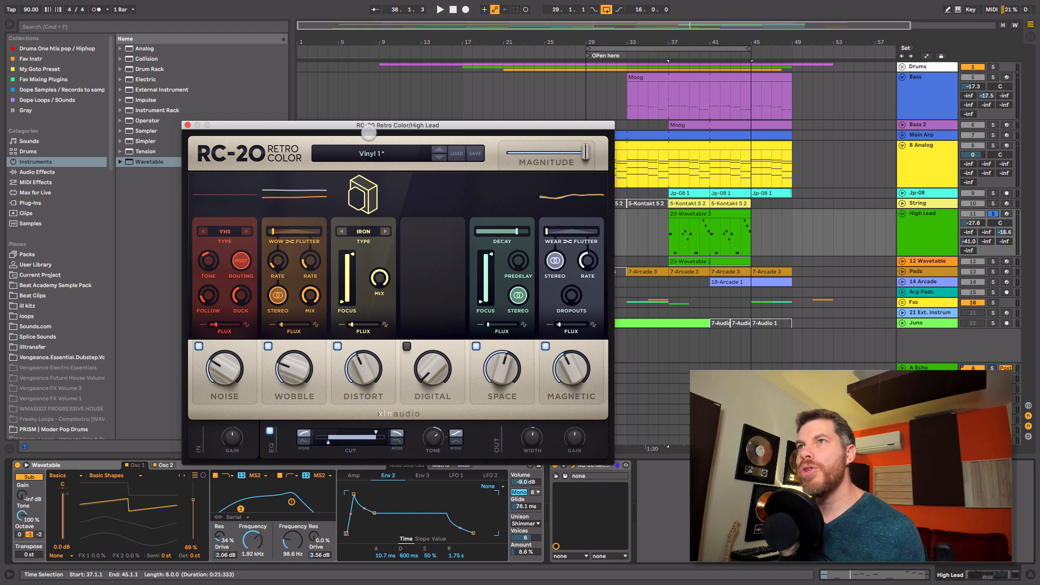
pyautogui.moveTo(373, 128); pyautogui.dragTo(371, 126)
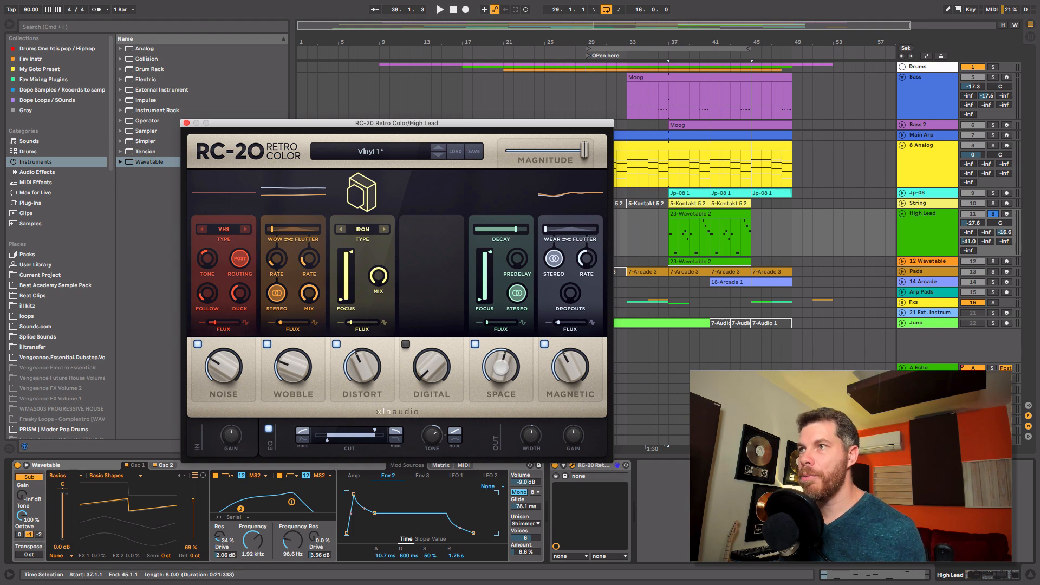
# - Play the High Lead with RC-20 Retro Color's Space at 57 %, and compare it with the effect bypassed
pyautogui.press('space')
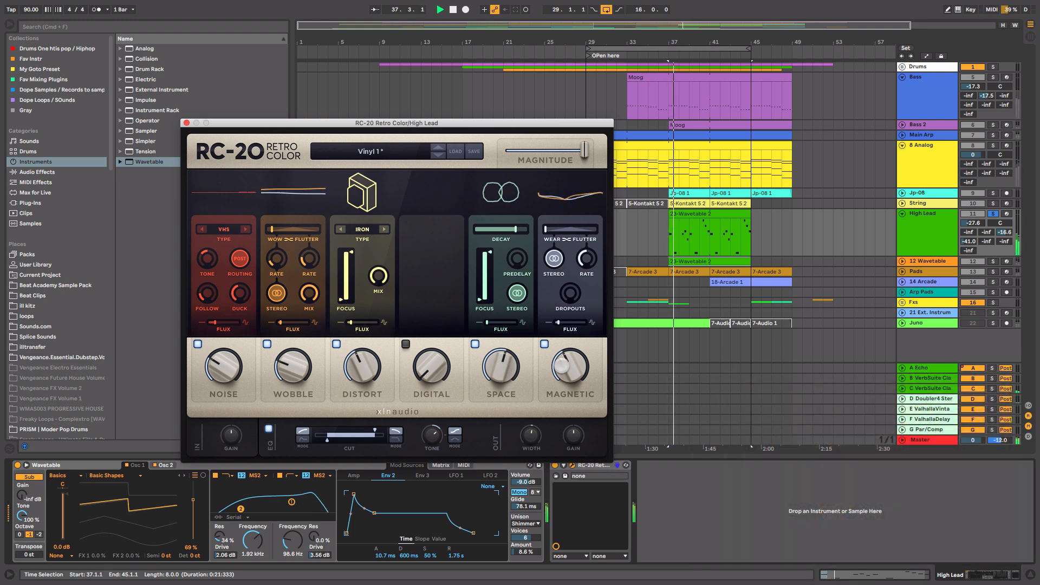
pyautogui.moveTo(505, 373); pyautogui.dragTo(504, 372)
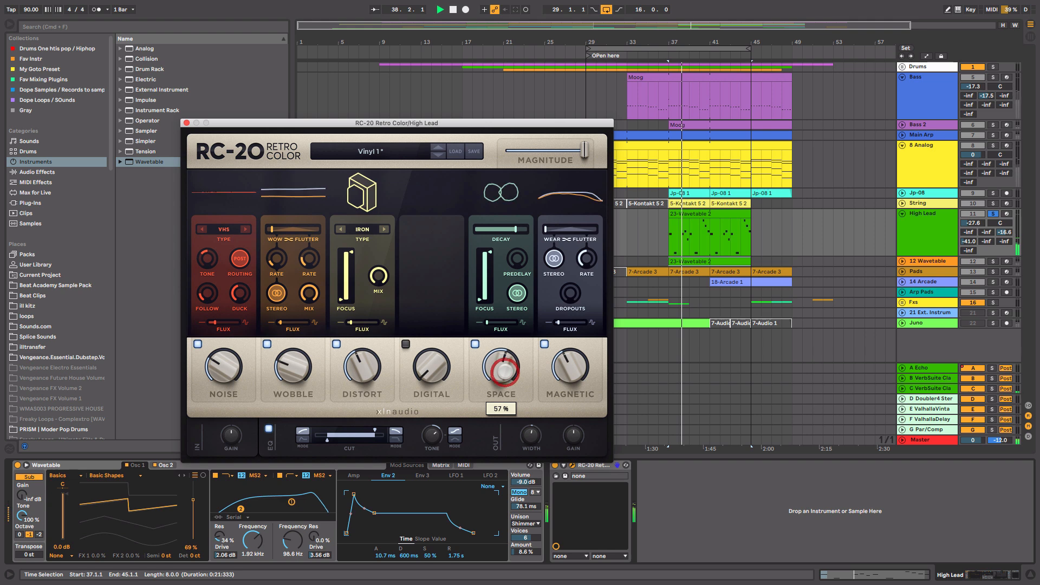
pyautogui.moveTo(561, 124); pyautogui.dragTo(487, 69)
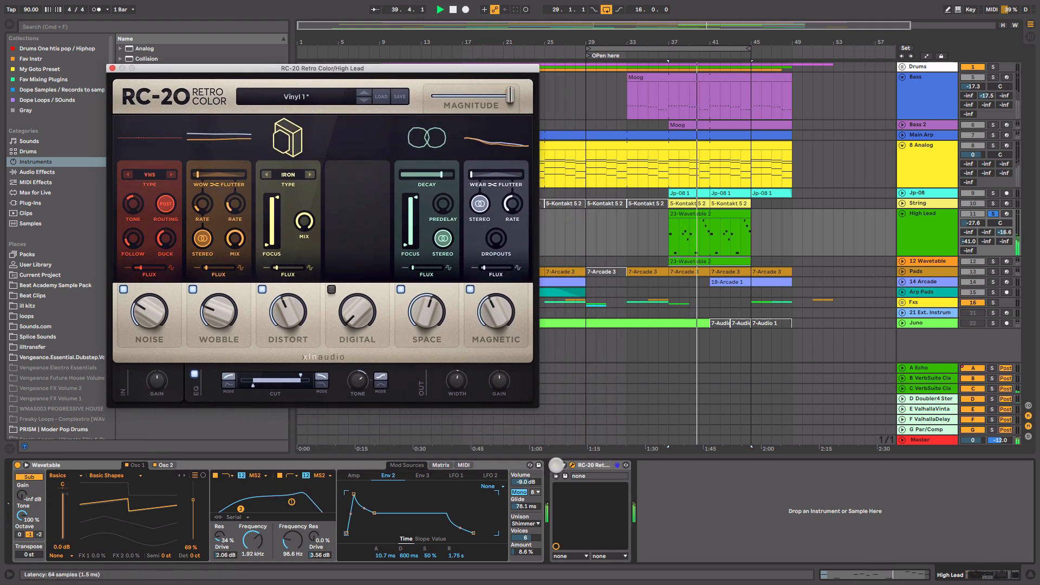
pyautogui.press('space')
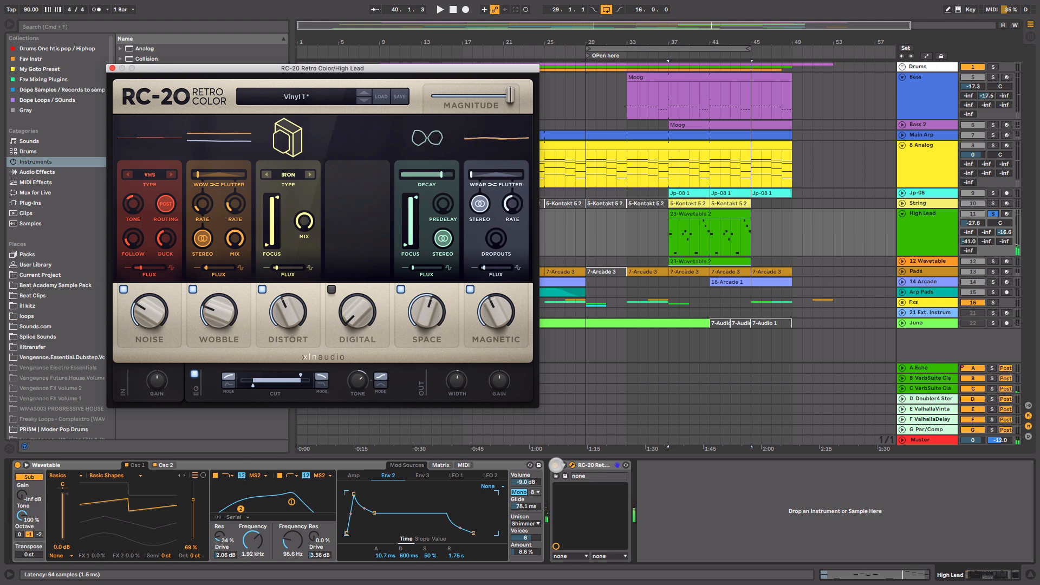
pyautogui.click(556, 464)
pyautogui.press('space')
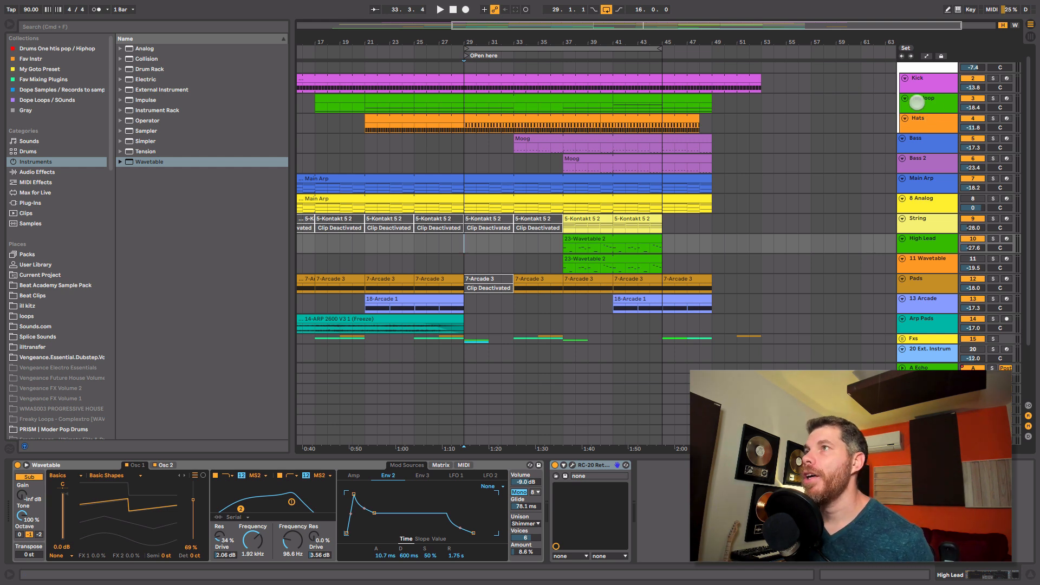
# - Select the Kick track and solo it in the Session View mixer
pyautogui.scroll(1, 775, 135)
pyautogui.click(915, 88)
pyautogui.press('Tab')
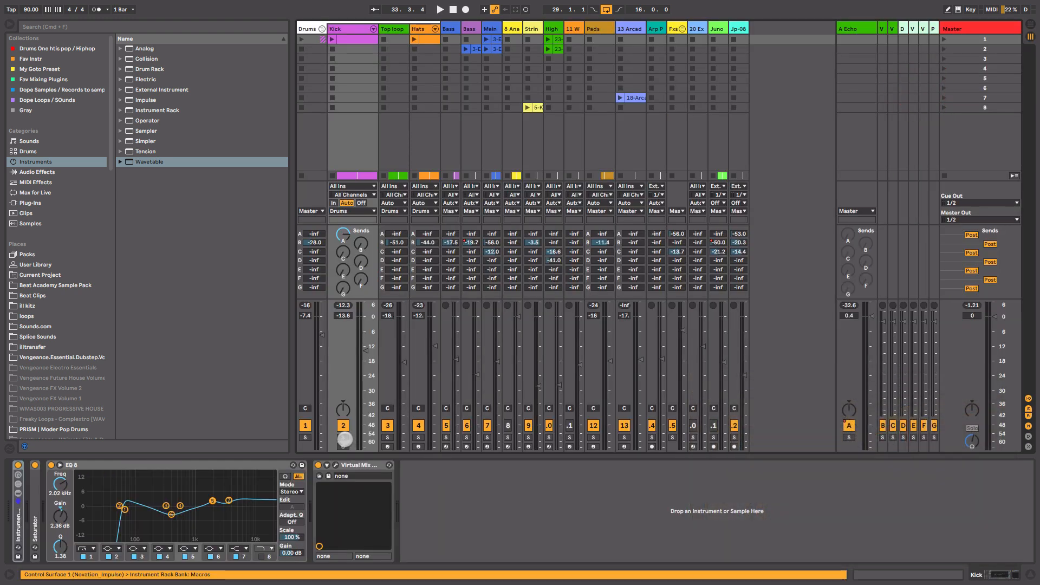
pyautogui.click(343, 438)
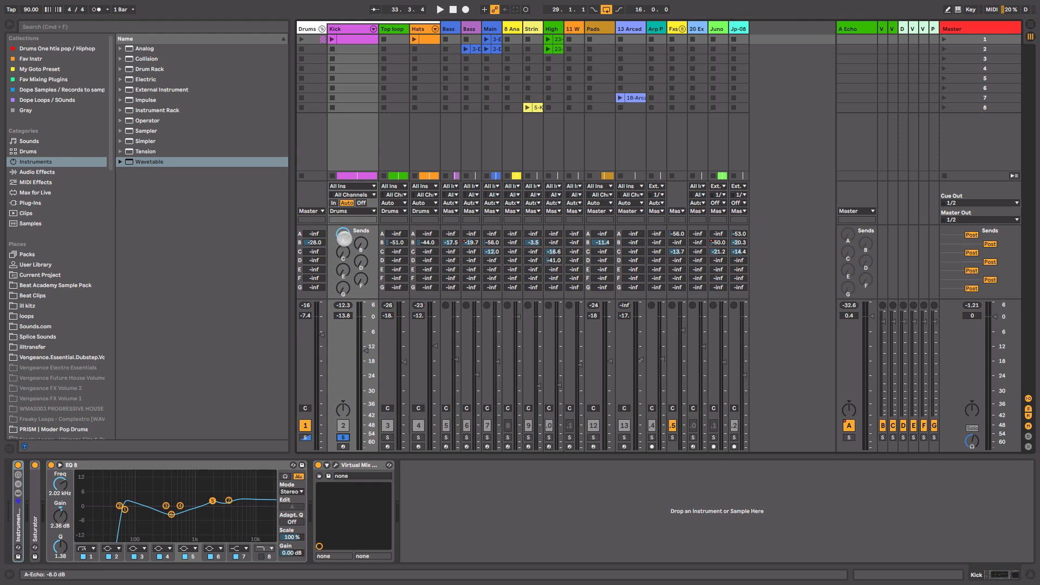
# - Set the high-pass filter of the Echo on return A to 179 Hz and play the soloed kick through it
pyautogui.click(864, 29)
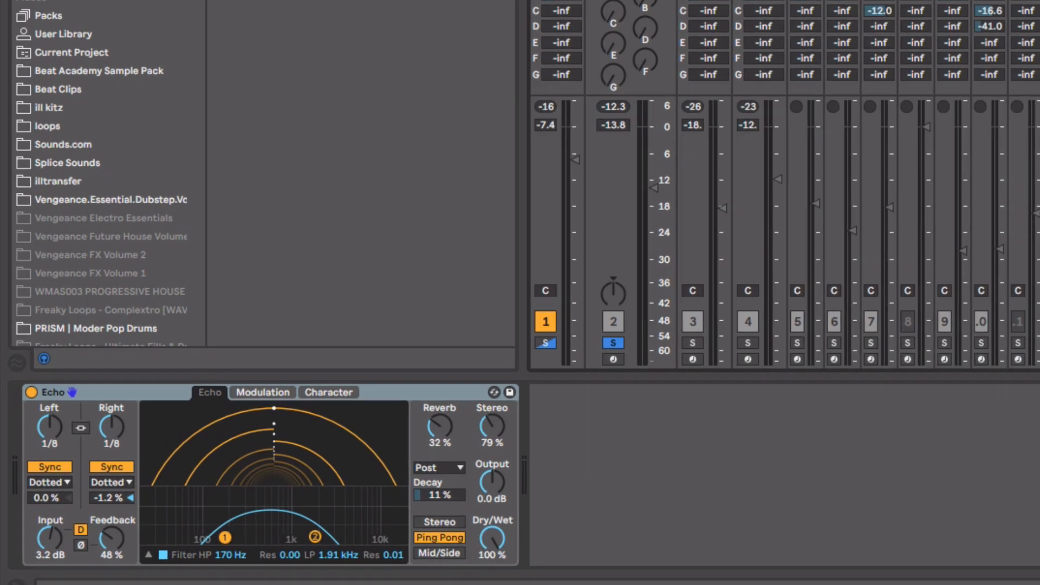
pyautogui.moveTo(225, 538); pyautogui.dragTo(227, 537)
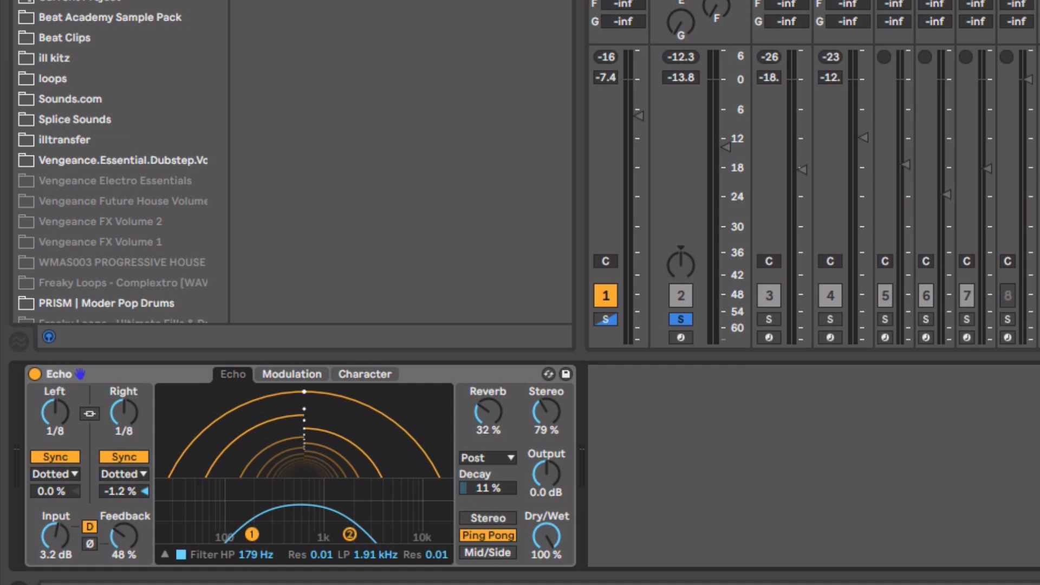
pyautogui.press('space')
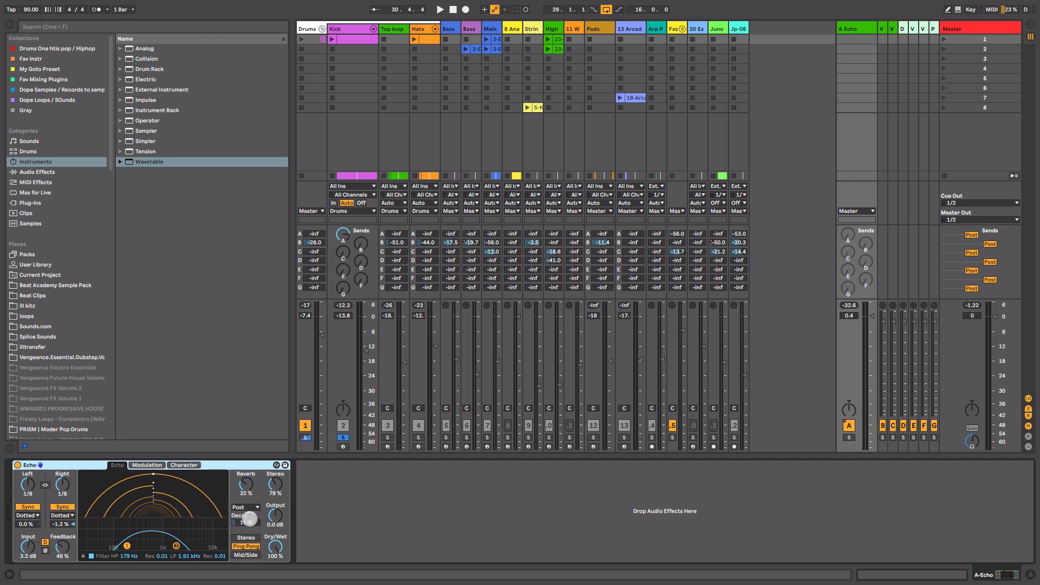
pyautogui.press('space')
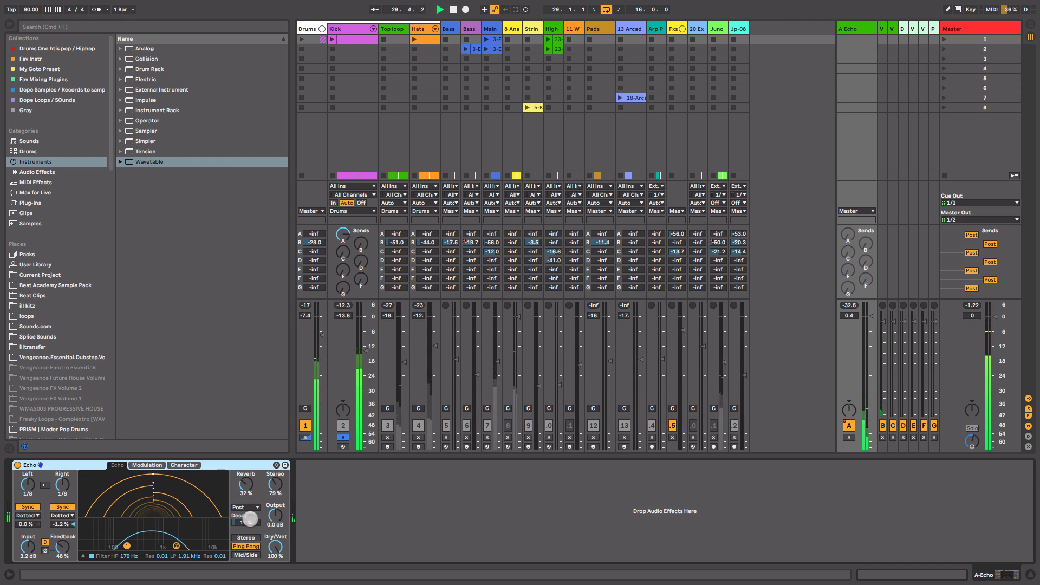
pyautogui.press('space')
# - Return to the Arrangement, solo the Bass track and play its Moog clip from bar 33
pyautogui.press('Tab')
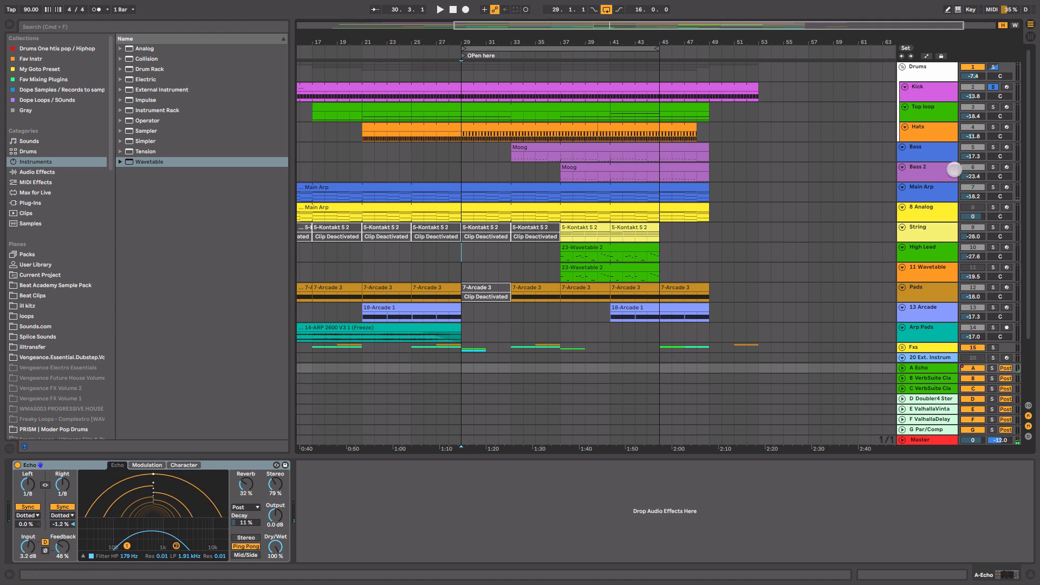
pyautogui.click(940, 162)
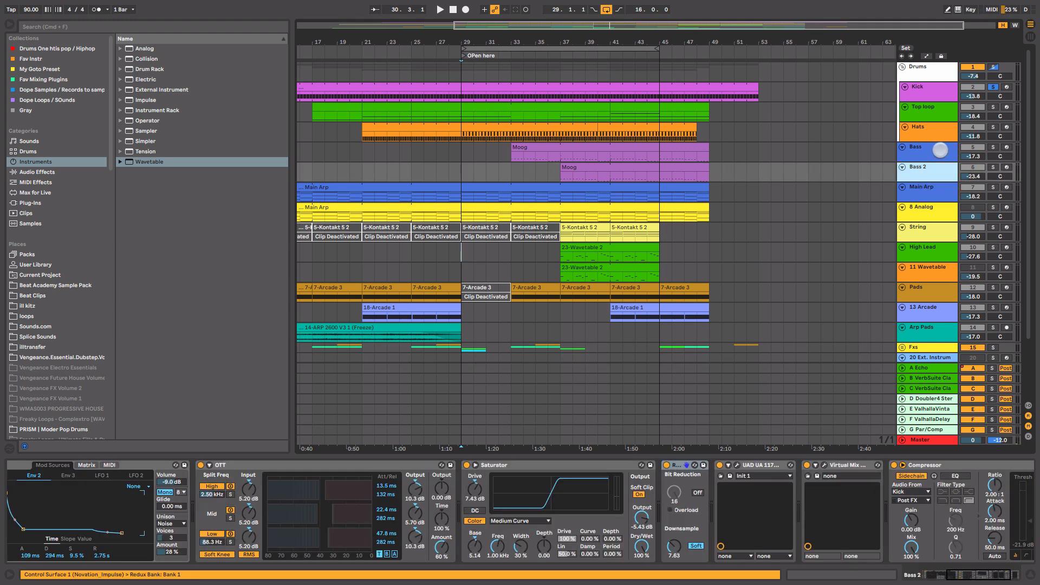
pyautogui.click(939, 150)
pyautogui.click(992, 147)
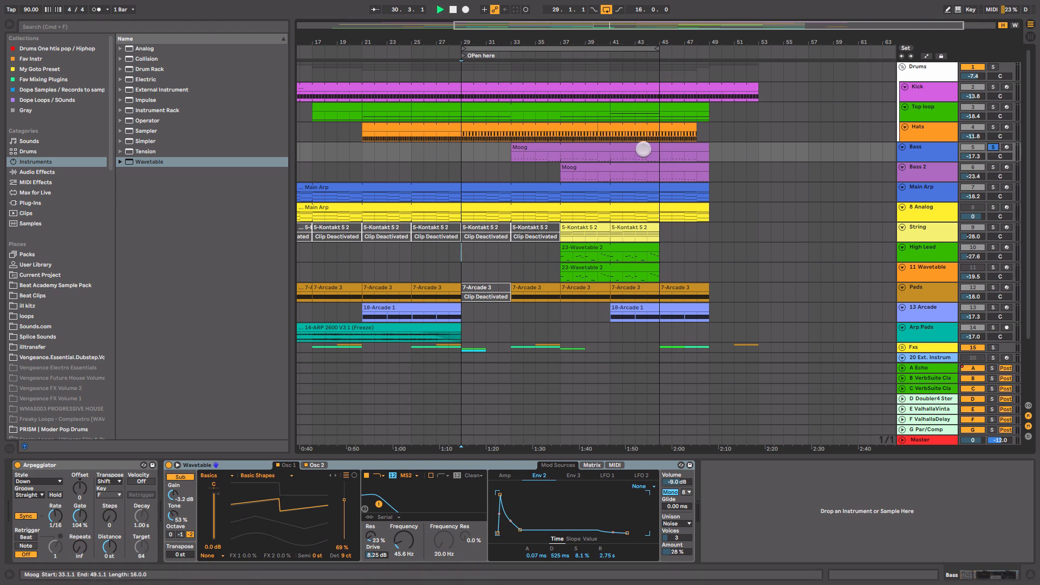
pyautogui.click(510, 165)
pyautogui.press('space')
pyautogui.press('space')
# - Solo the Bass 2 track and examine its device chain from Wavetable through OTT and Saturator to Redux
pyautogui.click(992, 167)
pyautogui.click(939, 172)
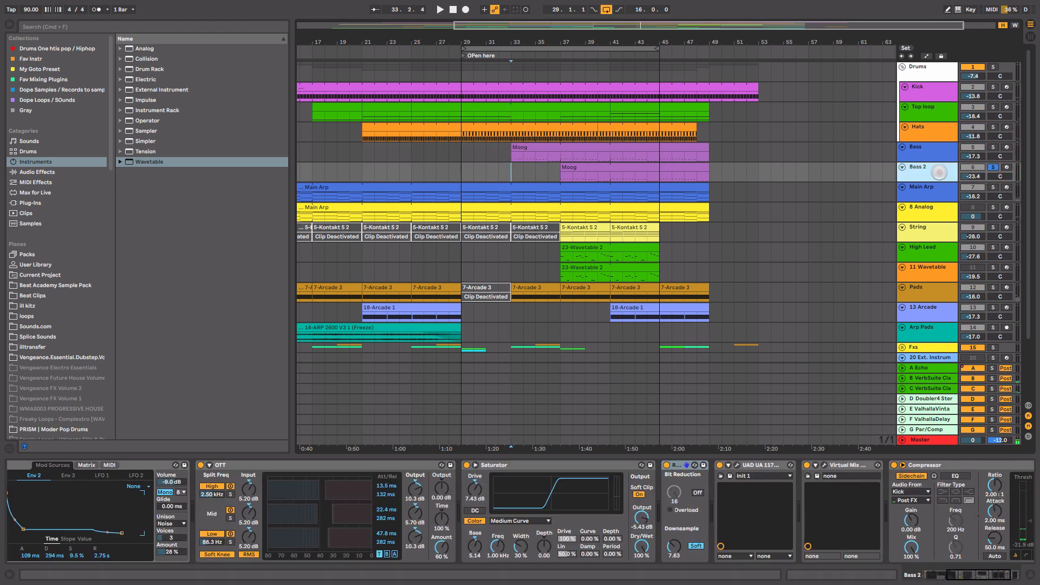
pyautogui.hscroll(-5, 394, 489)
pyautogui.hscroll(-5, 395, 489)
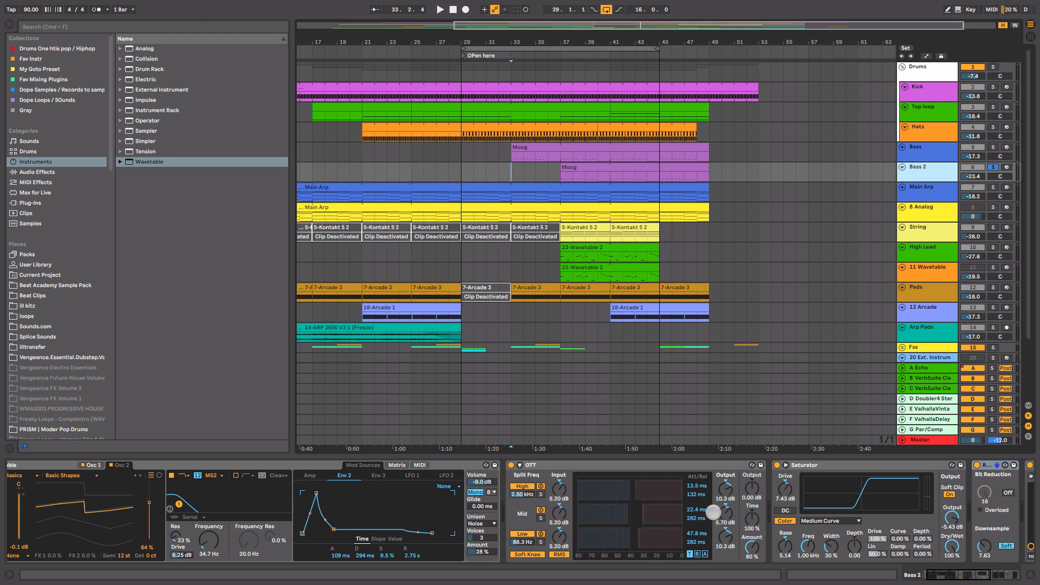
pyautogui.hscroll(3, 715, 512)
pyautogui.click(921, 466)
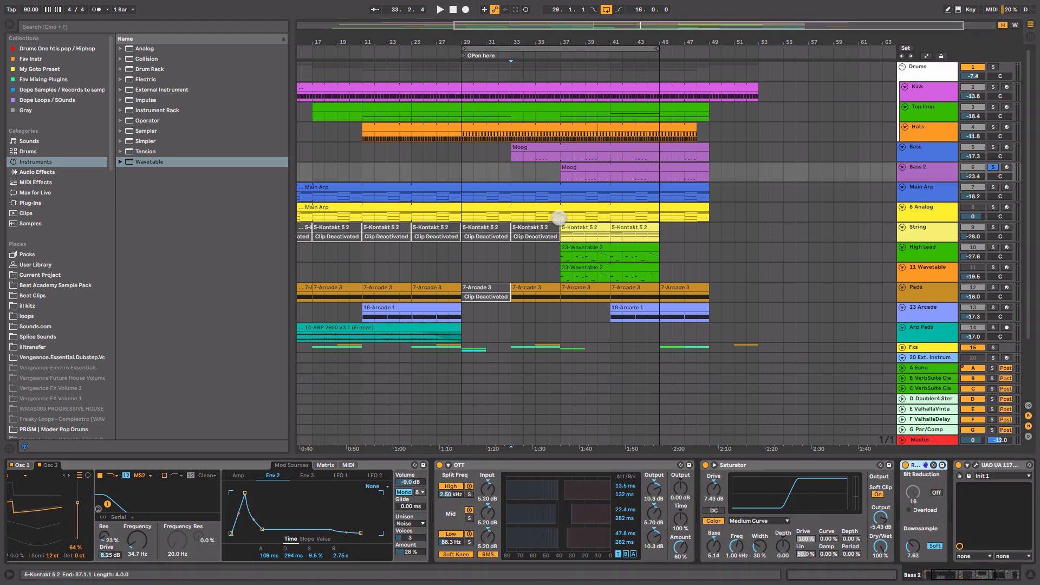
# - Select Bass 2's Moog clip and play it solo from bar 37
pyautogui.click(578, 171)
pyautogui.press('space')
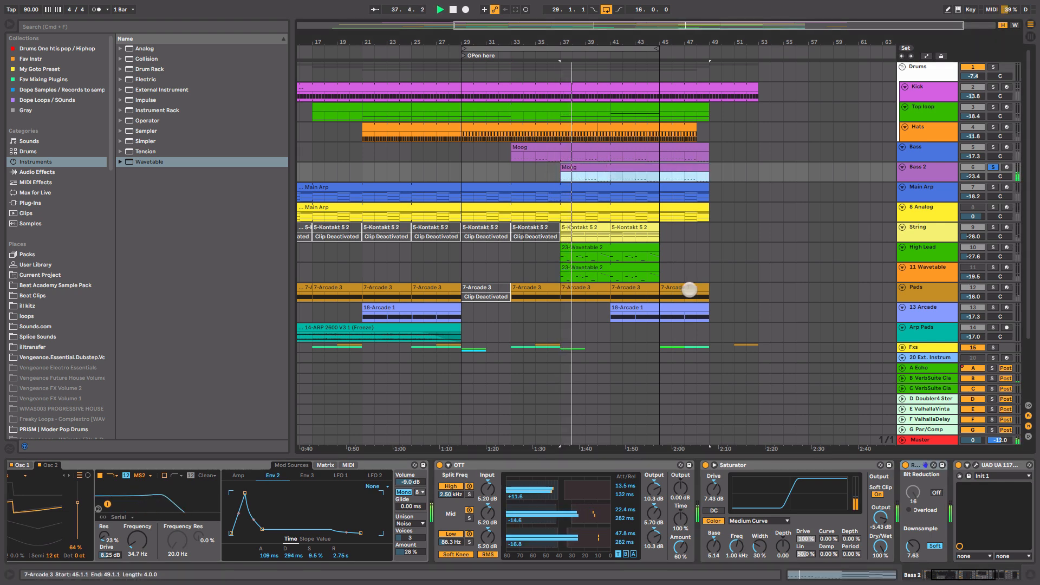
pyautogui.press('space')
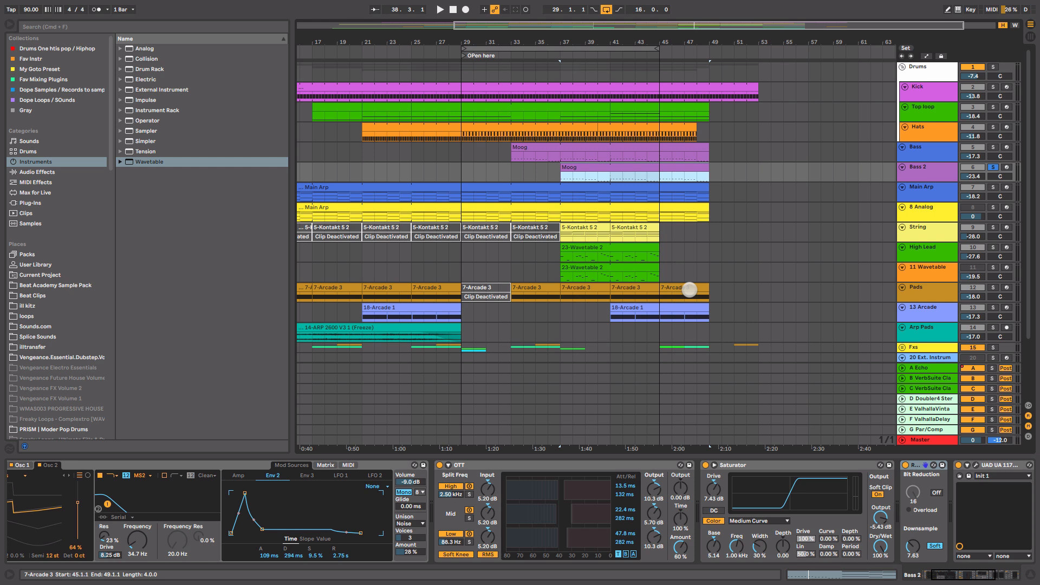
pyautogui.click(664, 175)
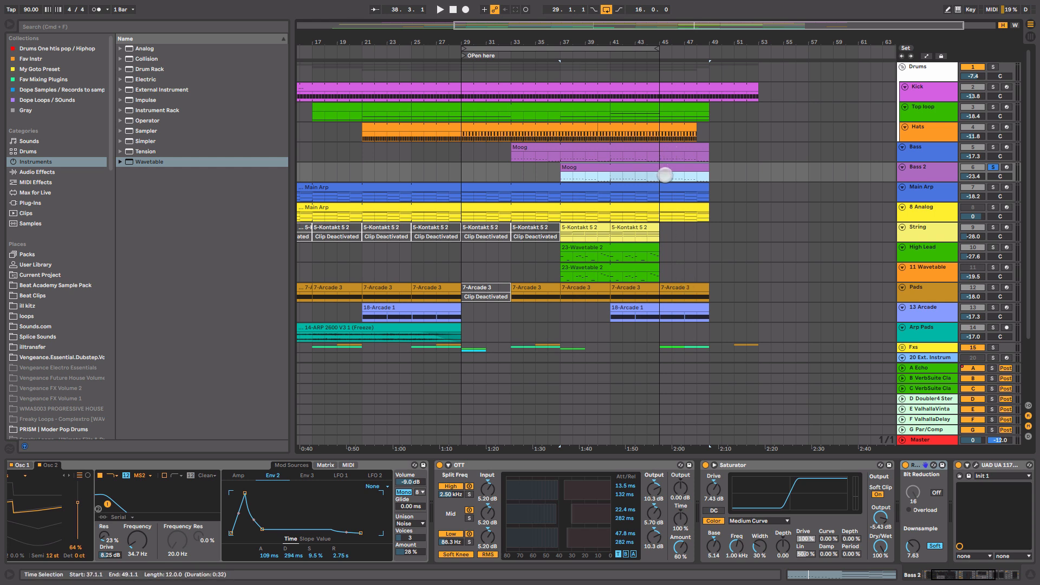
# - Solo Bass together with Bass 2, play both from bar 37, and clear the solos
pyautogui.click(993, 144)
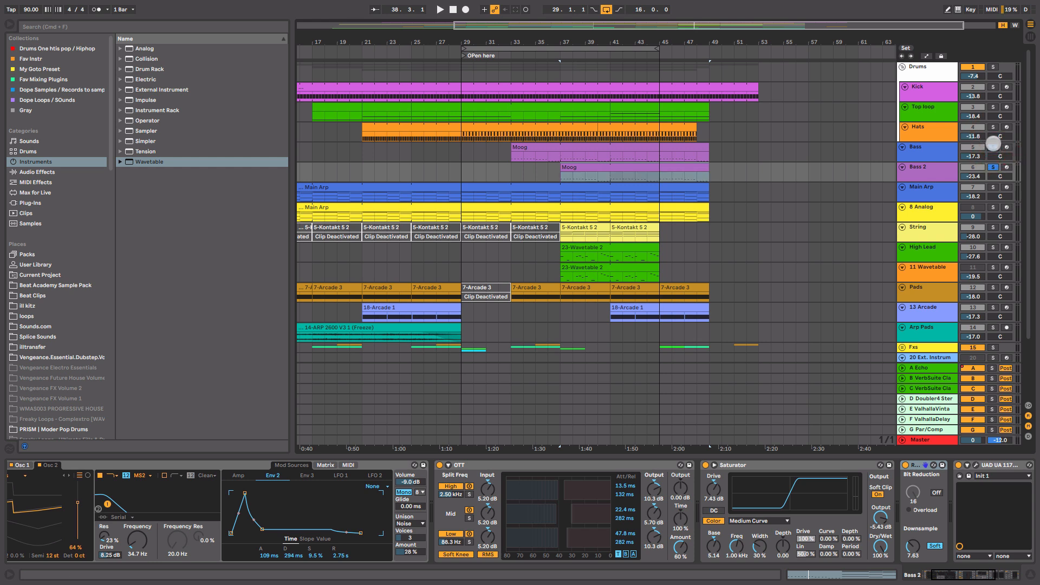
pyautogui.press('space')
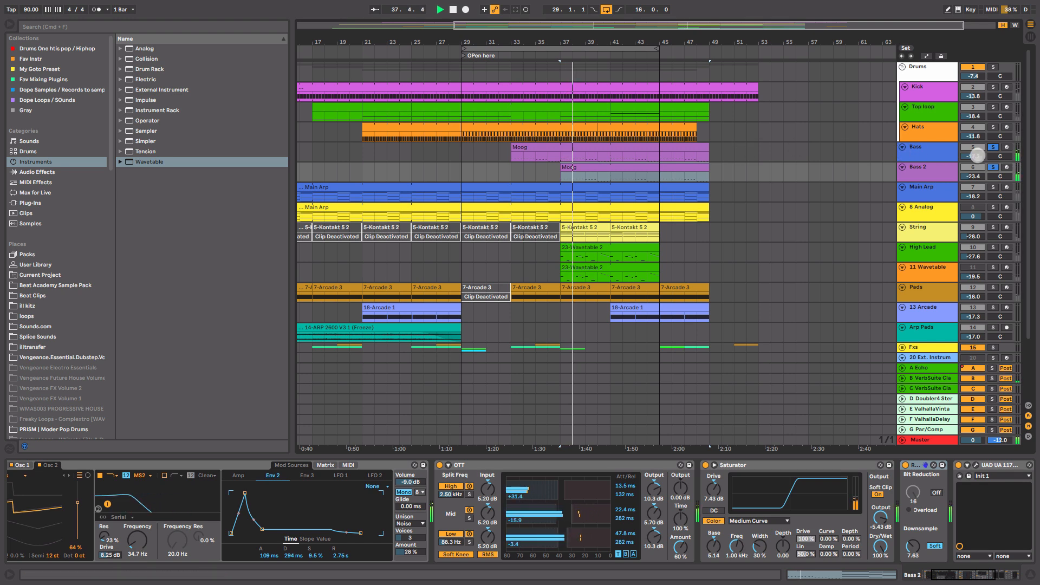
pyautogui.press('space')
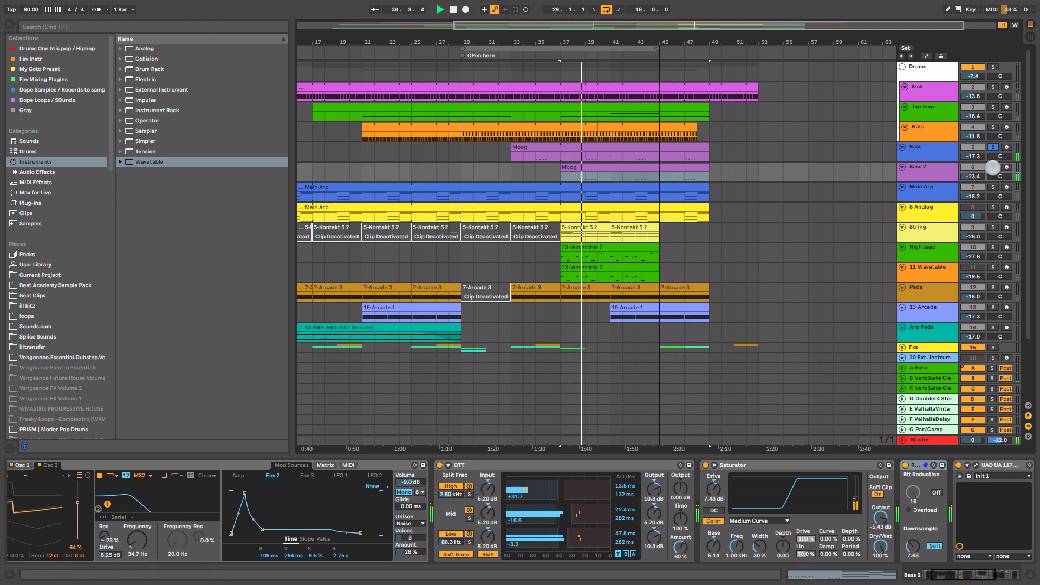
pyautogui.click(993, 167)
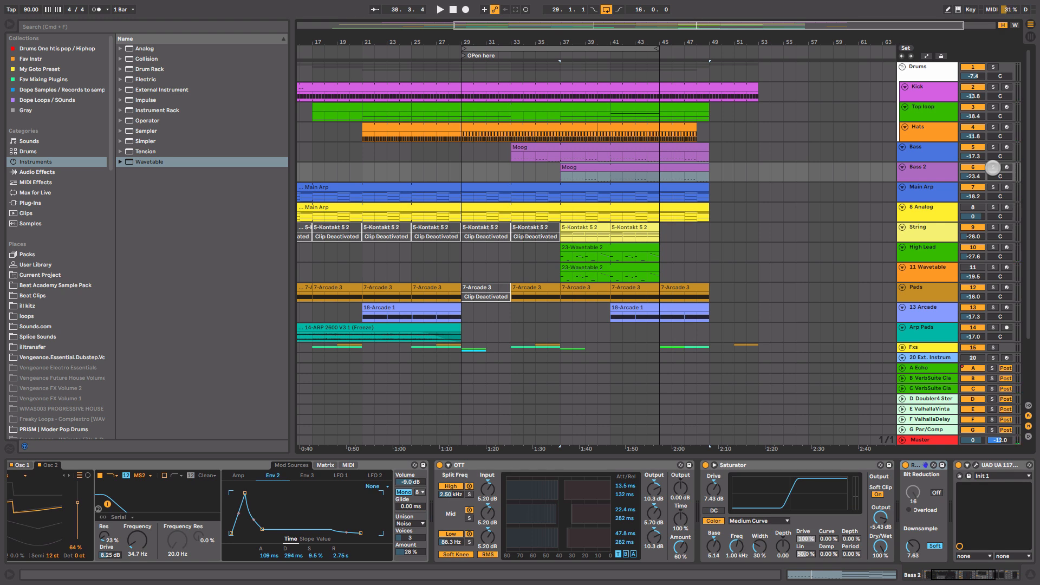
# - Place the insert marker at bar 29, solo the Main Arp track and play it briefly
pyautogui.click(471, 254)
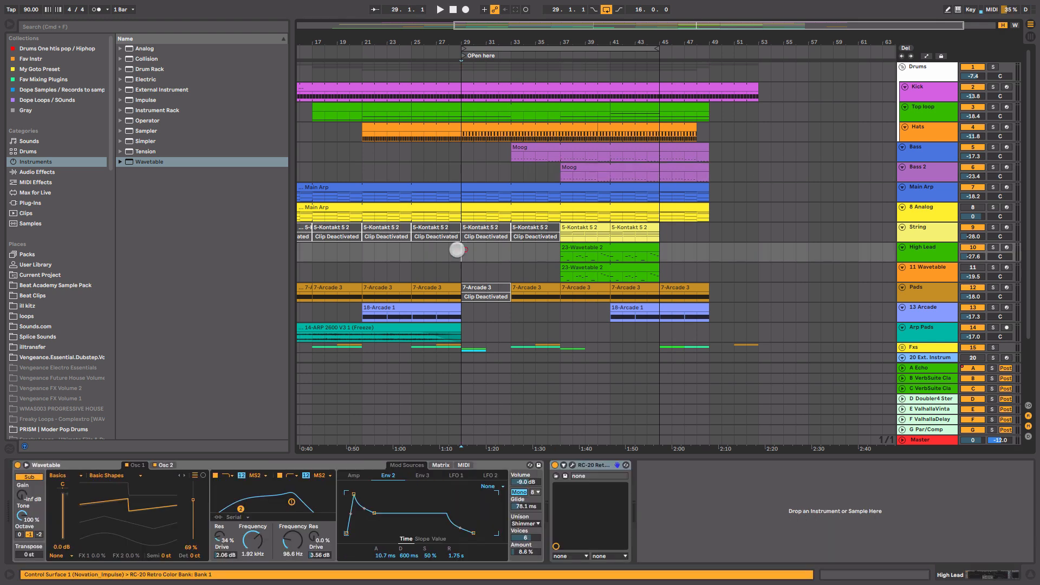
pyautogui.click(992, 186)
pyautogui.press('space')
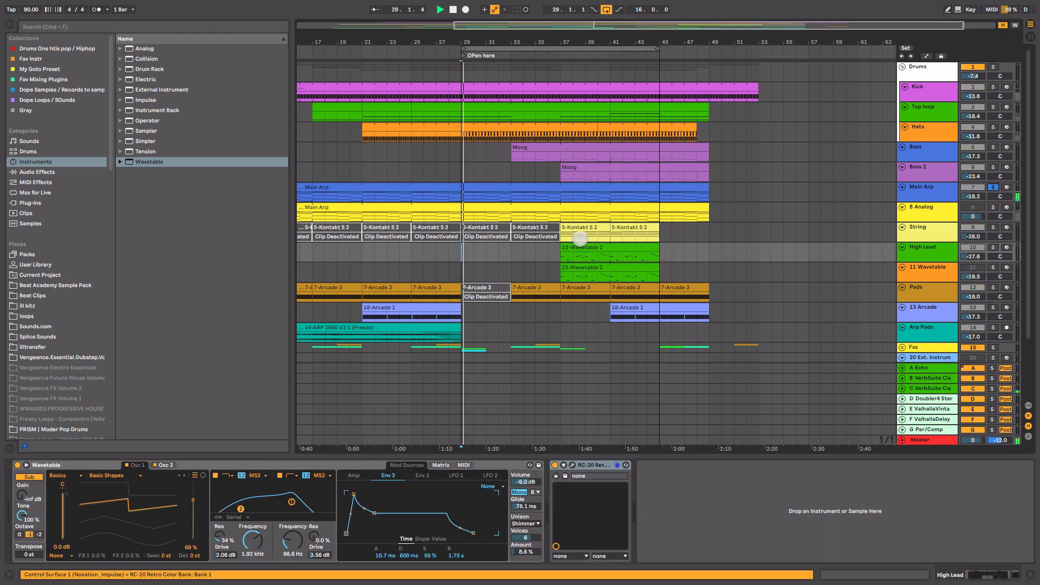
pyautogui.press('space')
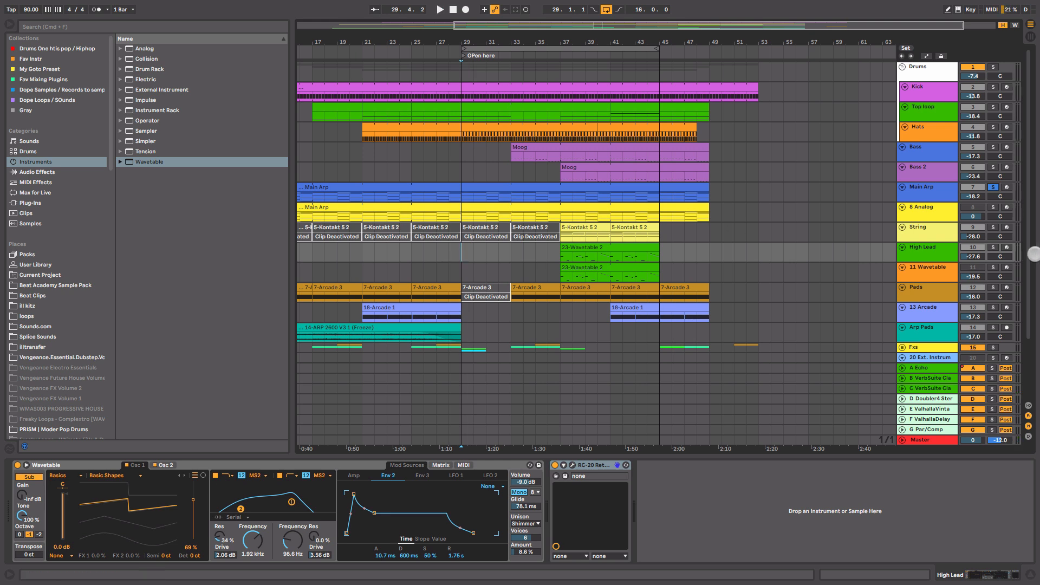
# - Solo the String track and play its Kontakt clip from bar 37
pyautogui.click(993, 227)
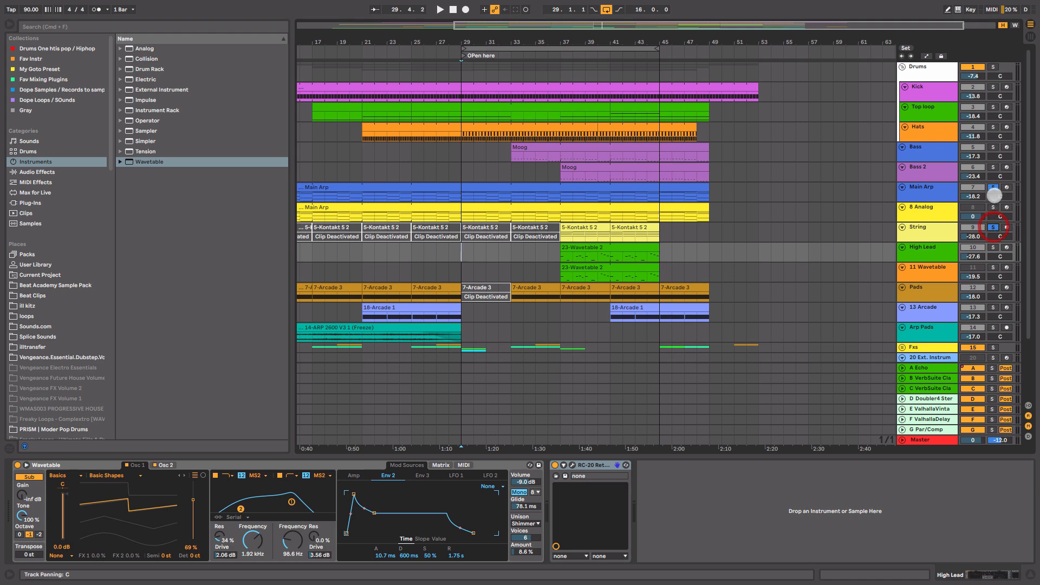
pyautogui.click(587, 228)
pyautogui.press('space')
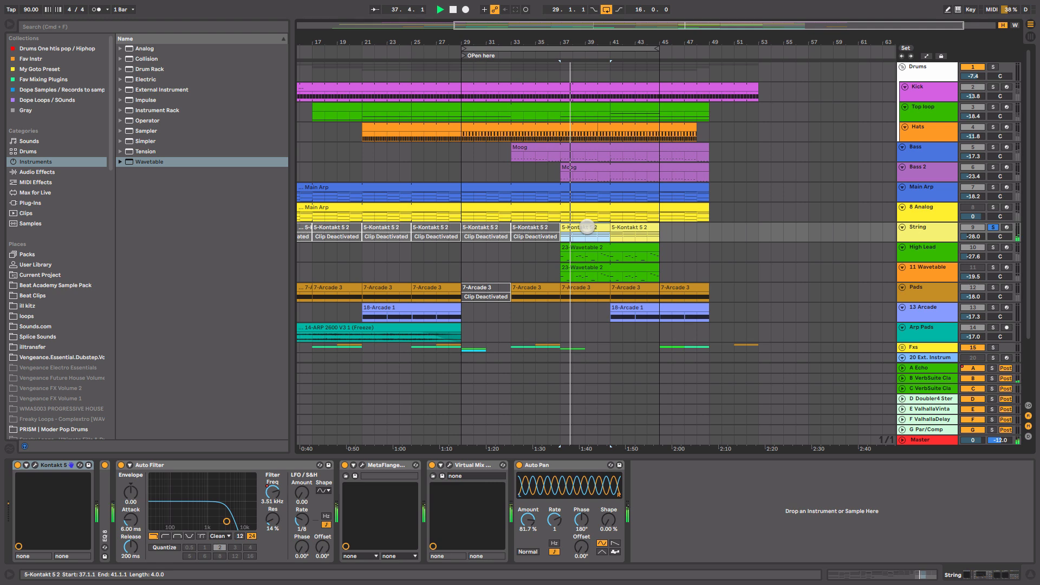
pyautogui.press('space')
# - Examine the Analog Strings arpeggiator settings in the String track's Kontakt plug-in, close it and replay the clip
pyautogui.click(35, 464)
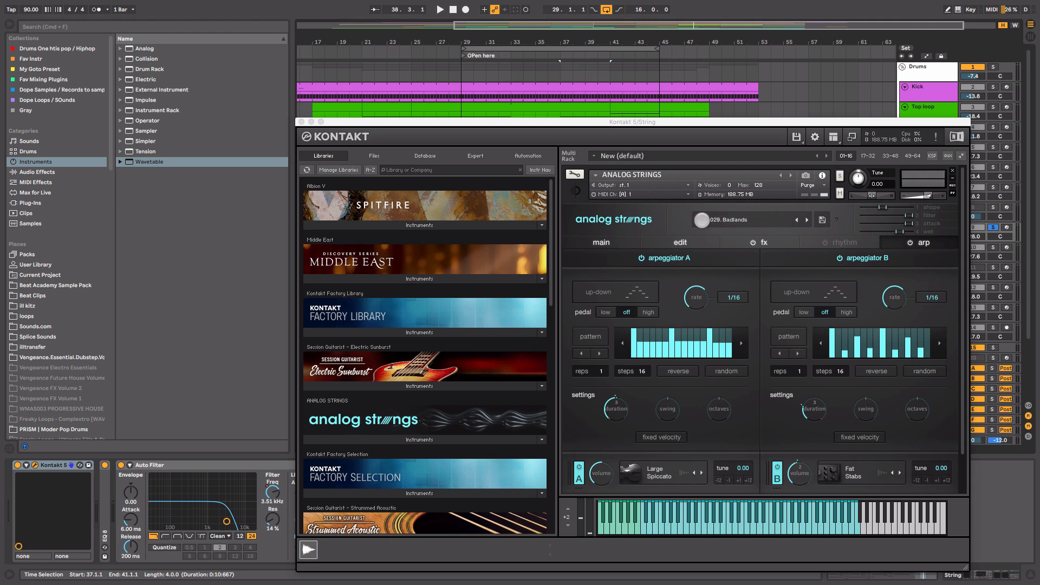
pyautogui.click(301, 121)
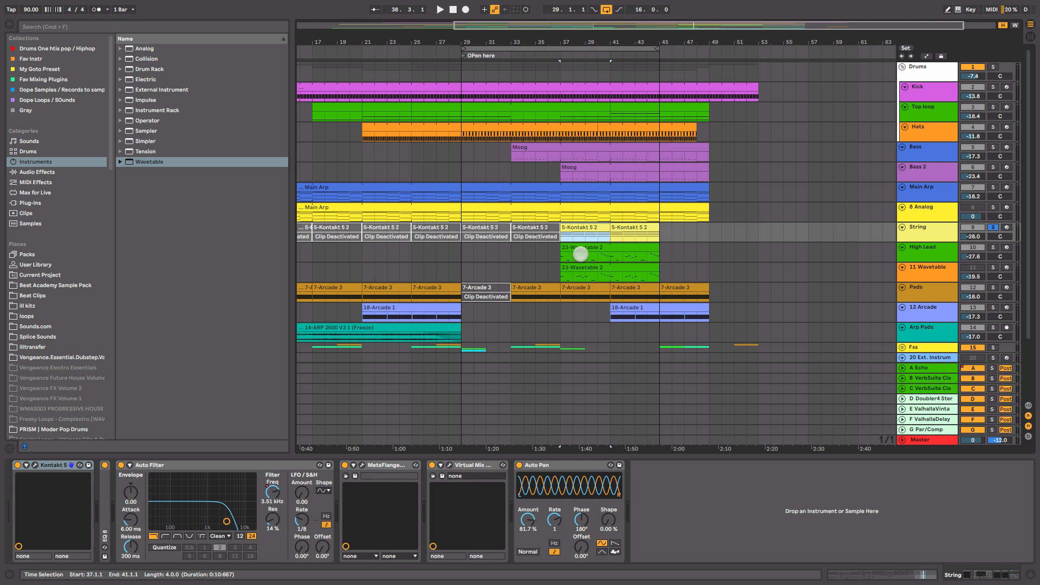
pyautogui.press('space')
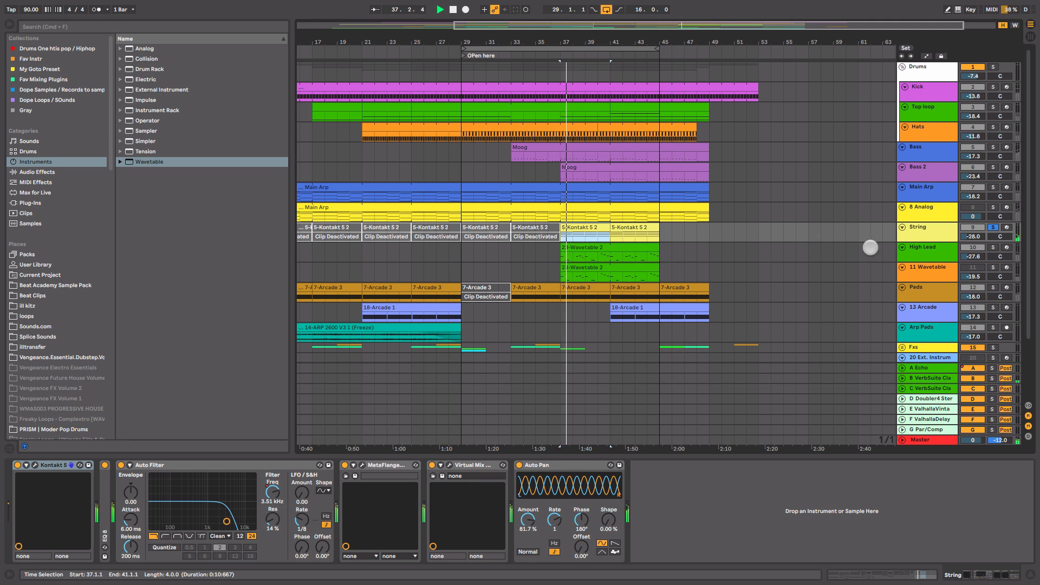
pyautogui.press('space')
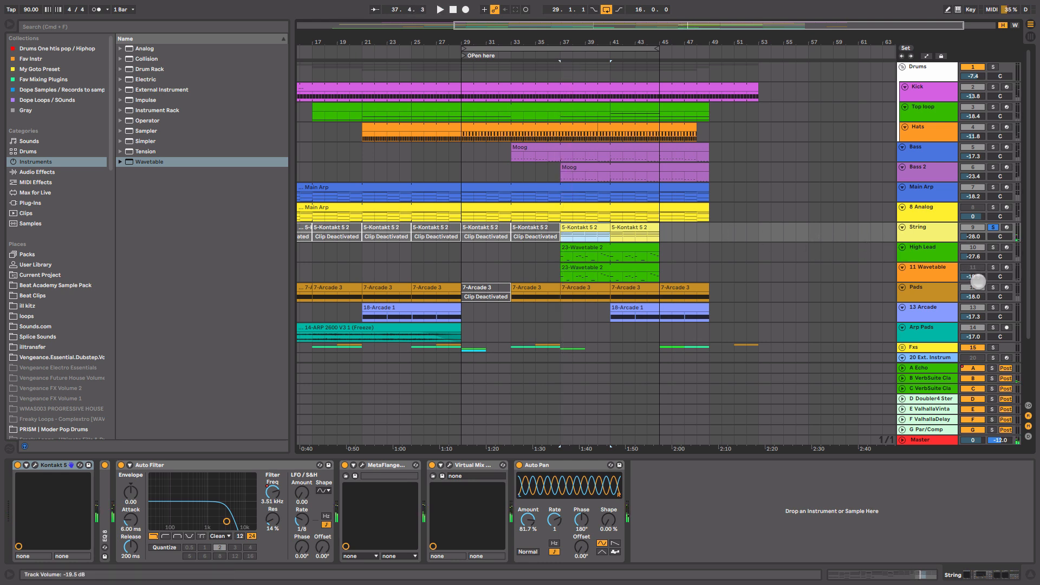
# - Solo the Pads track, play its Arcade clip from bar 33 and examine the Break the Board preset in Arcade
pyautogui.click(992, 287)
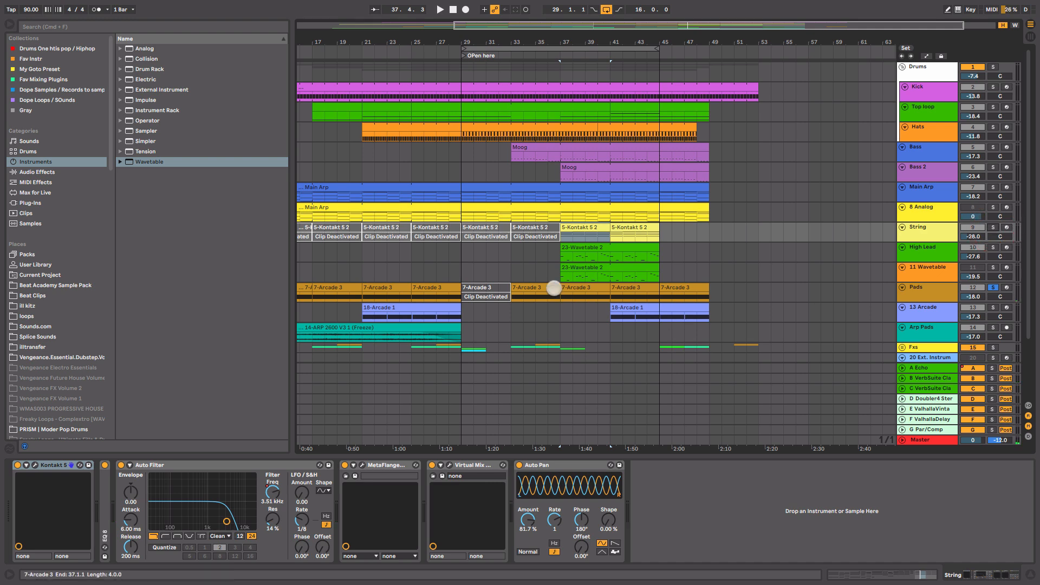
pyautogui.click(543, 287)
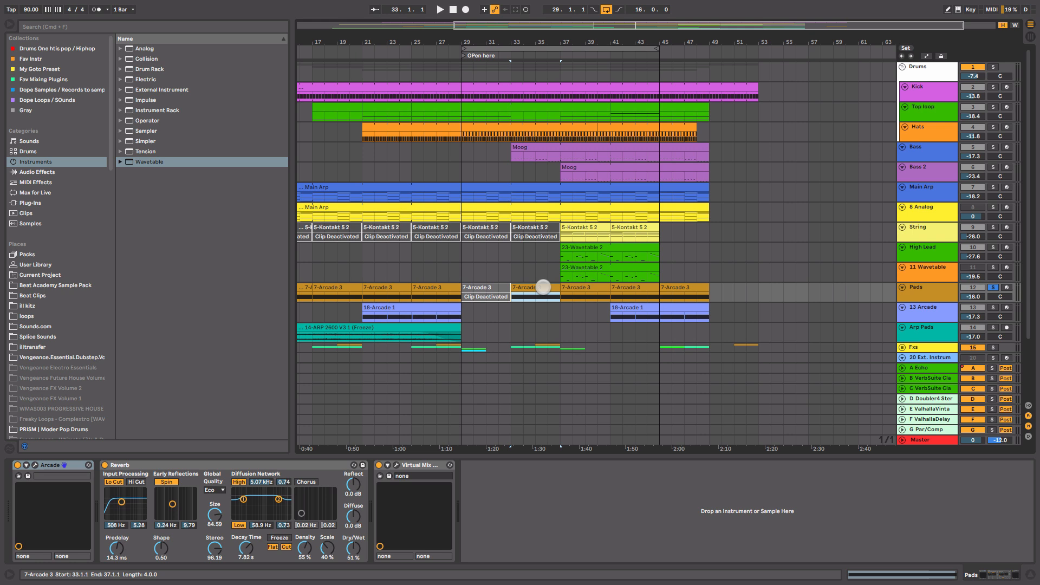
pyautogui.press('space')
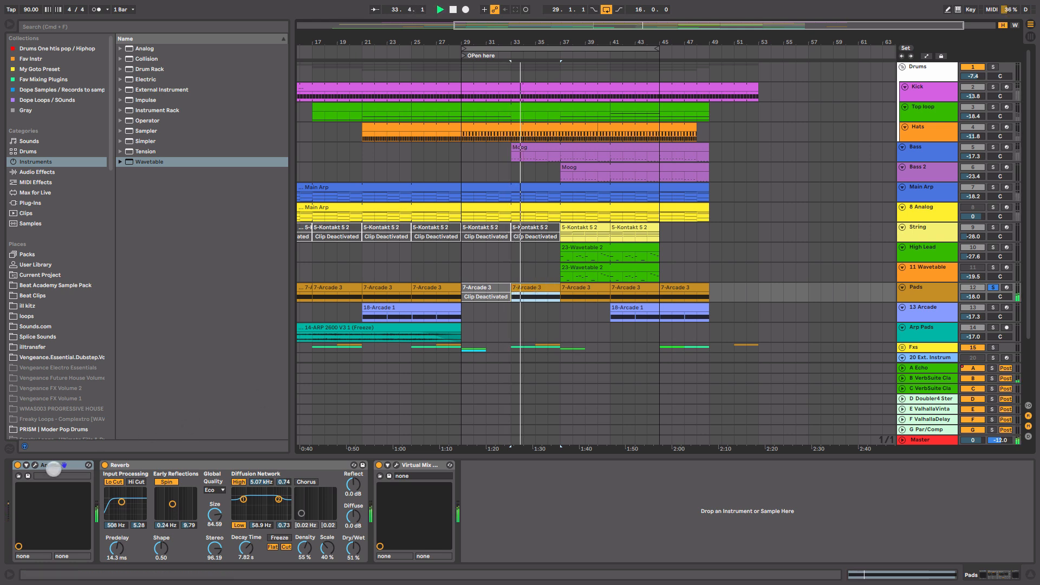
pyautogui.click(35, 465)
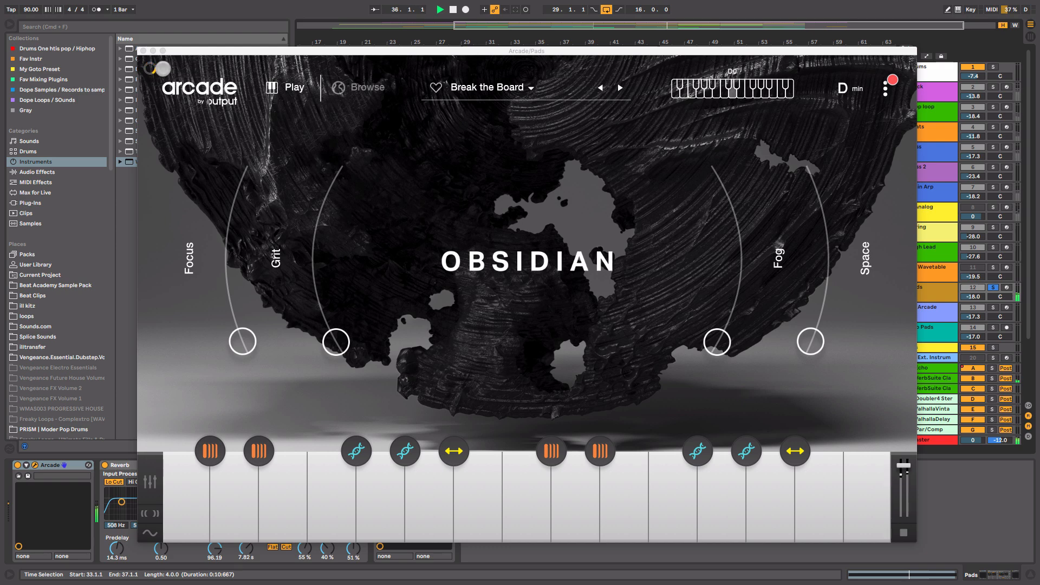
pyautogui.click(144, 50)
pyautogui.press('space')
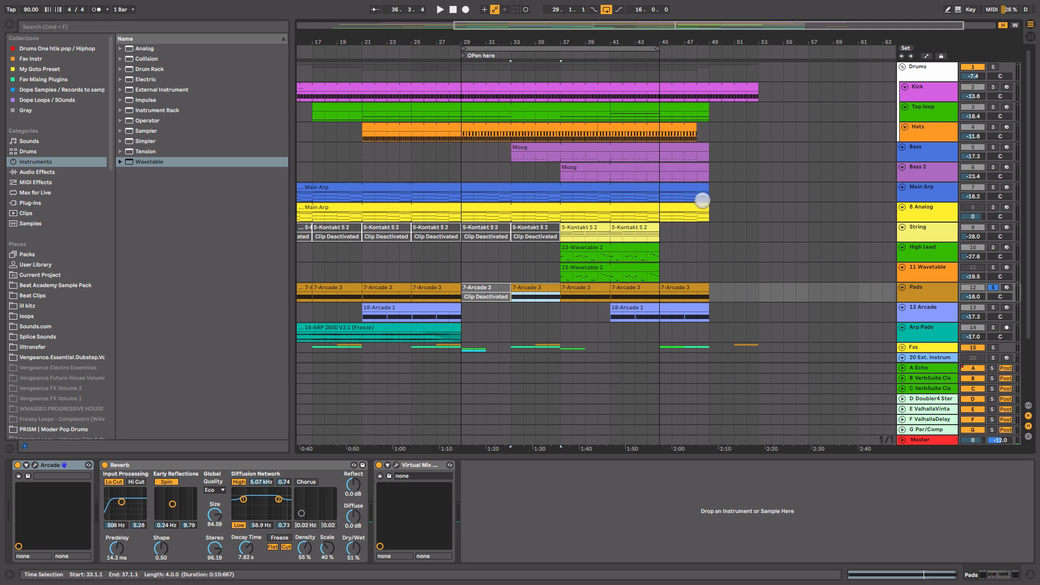
# - Solo the 13 Arcade track together with Pads and select its Arcade clip at bar 41
pyautogui.click(994, 307)
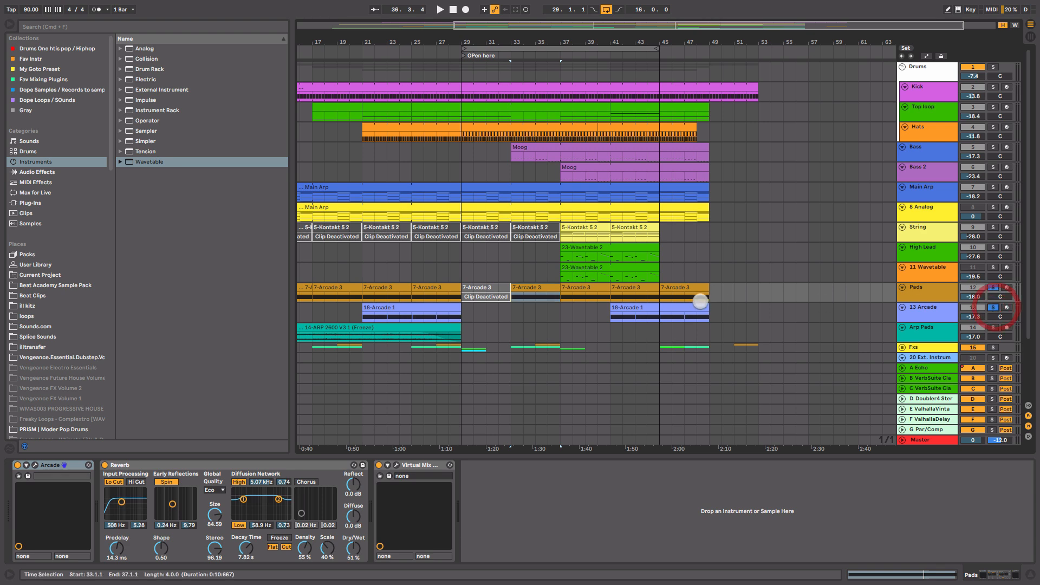
pyautogui.click(622, 307)
pyautogui.scroll(-1, 619, 292)
pyautogui.scroll(-2, 619, 292)
pyautogui.scroll(2, 618, 287)
pyautogui.click(618, 300)
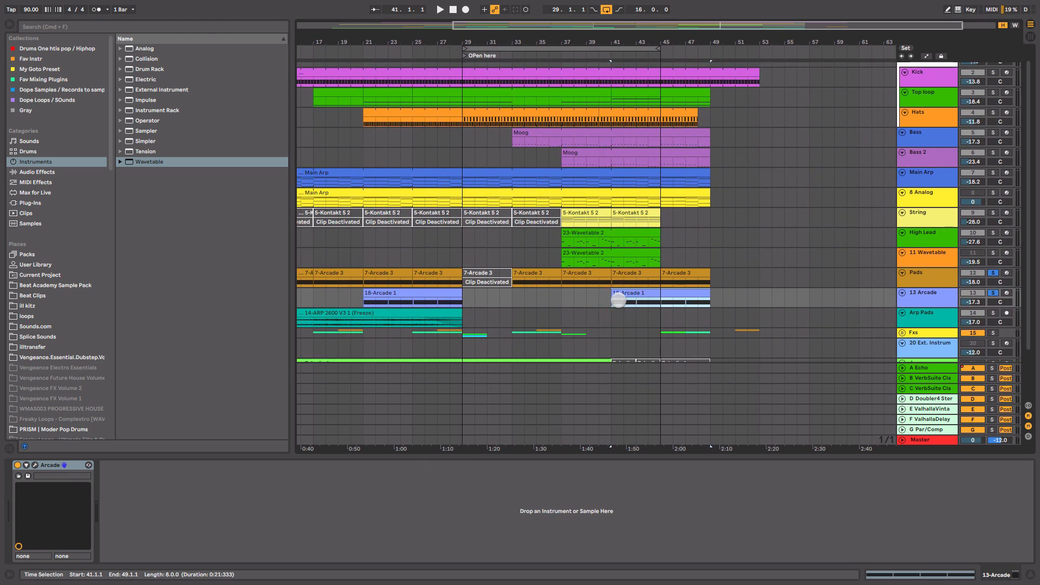
pyautogui.moveTo(685, 39); pyautogui.dragTo(715, 60)
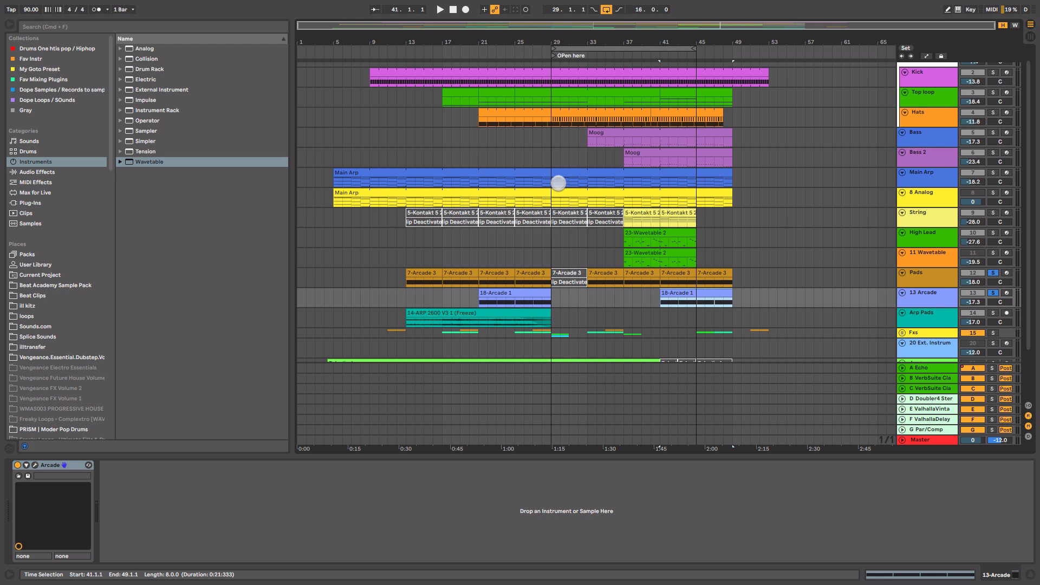
# - Clear the solos and play the full arrangement from bar 29
pyautogui.click(993, 292)
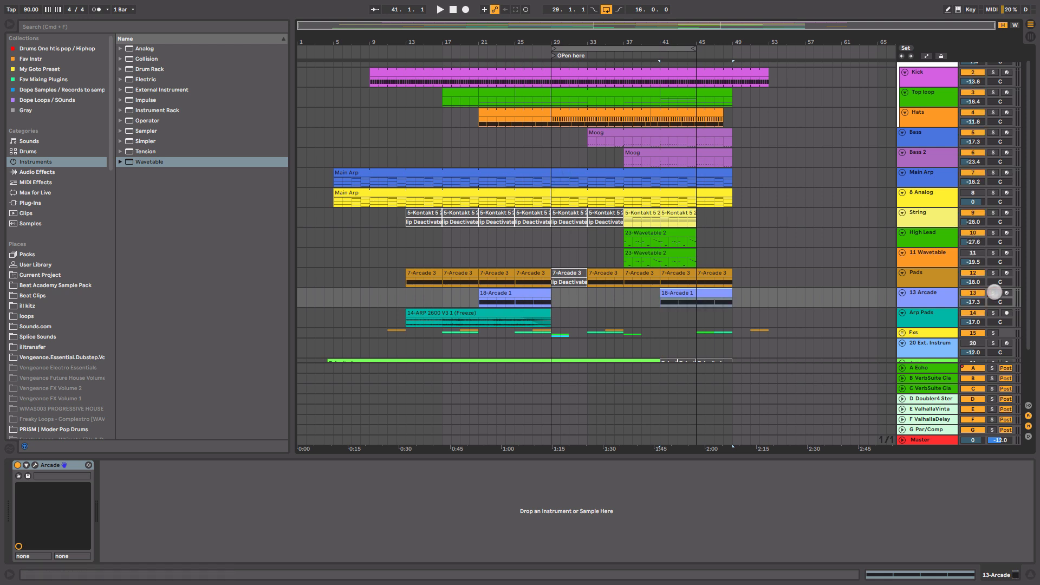
pyautogui.click(553, 235)
pyautogui.press('space')
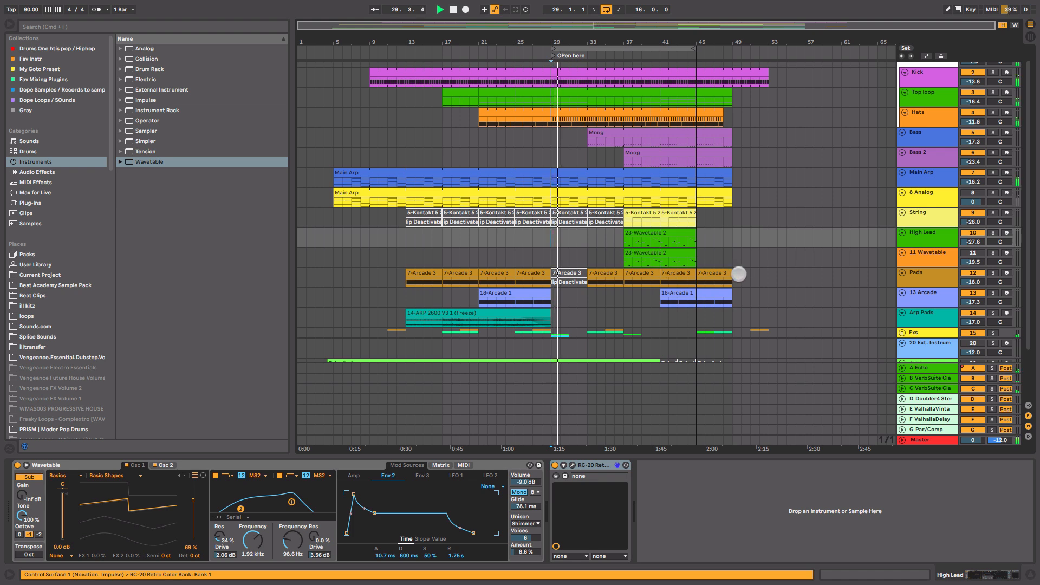
# - Fold the 8 Analog track, show the Main Arp's Analog F1 Freq automation and enlarge the Main Arp track's height
pyautogui.scroll(-1, 703, 262)
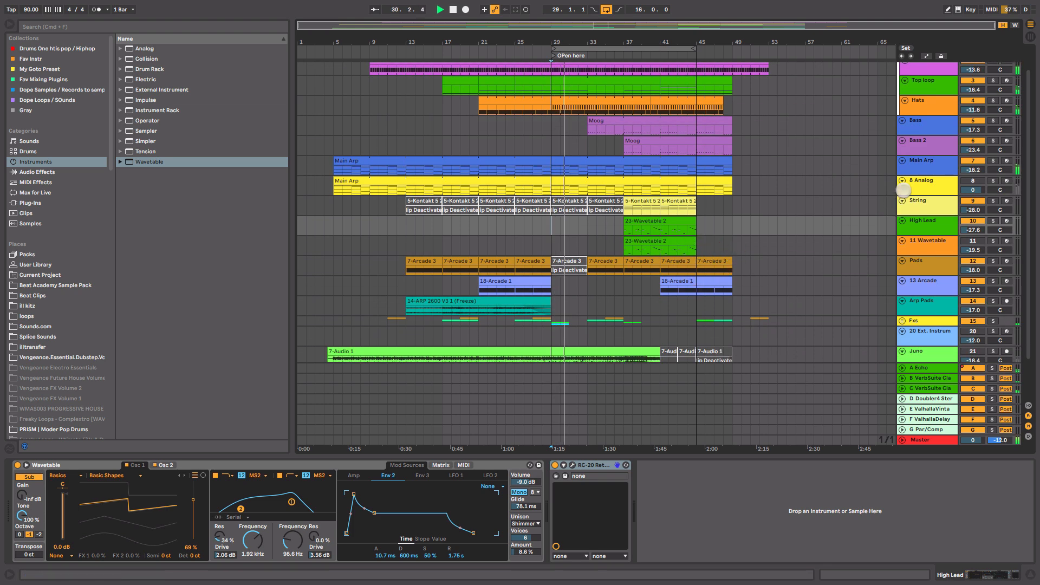
pyautogui.click(900, 180)
pyautogui.click(921, 160)
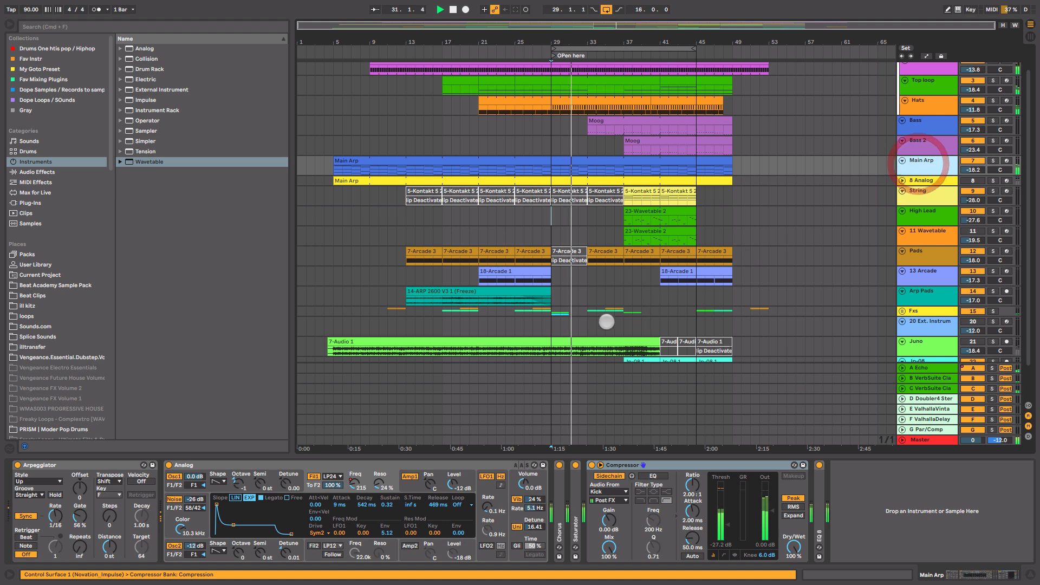
pyautogui.rightClick(355, 482)
pyautogui.click(363, 489)
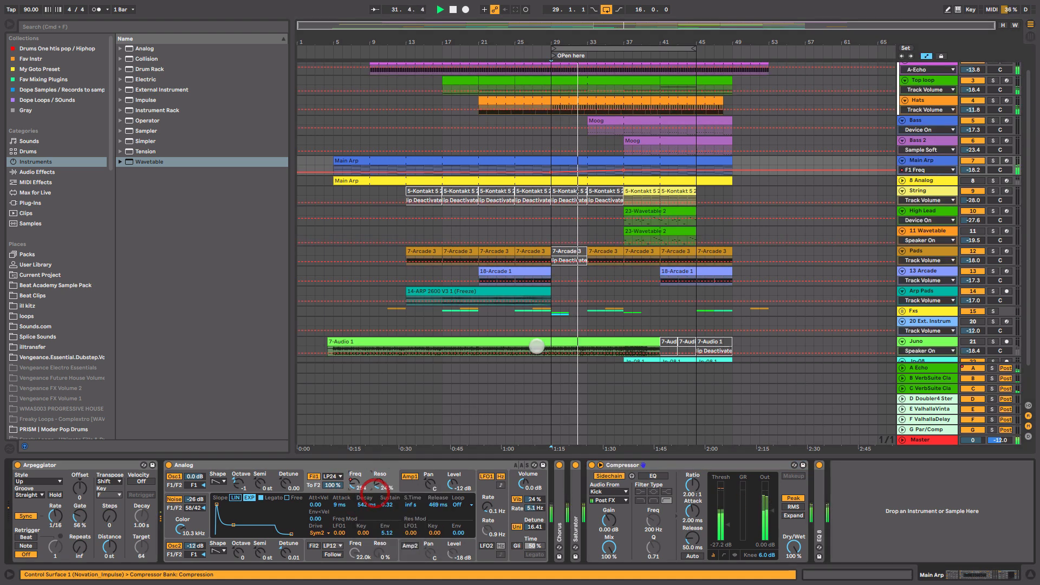
pyautogui.moveTo(922, 174); pyautogui.dragTo(922, 234)
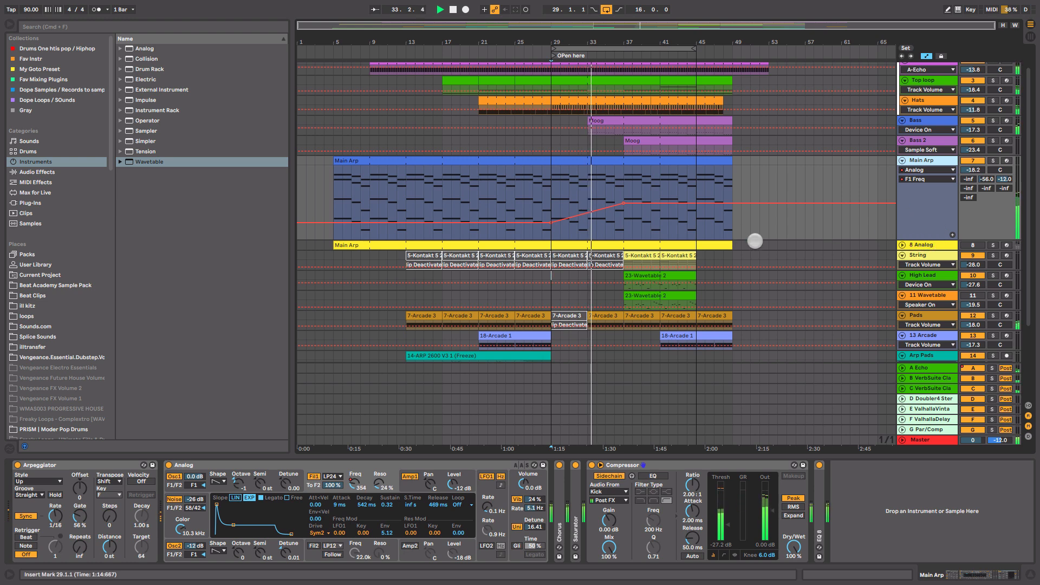
pyautogui.scroll(-2, 789, 246)
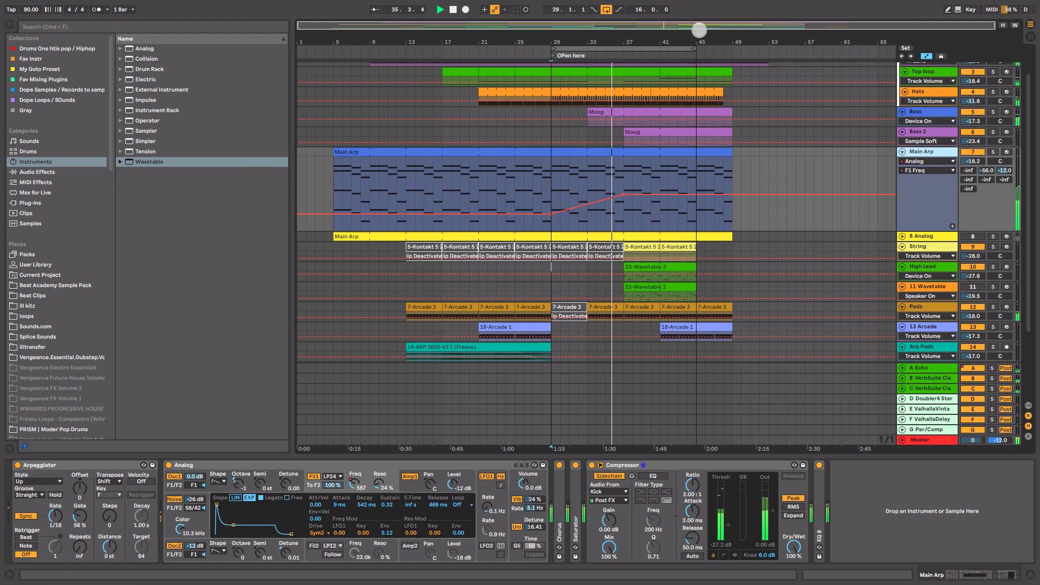
# - Set the String track's volume to -21.4 dB during playback and switch off the arrangement loop
pyautogui.moveTo(700, 36); pyautogui.dragTo(701, 52)
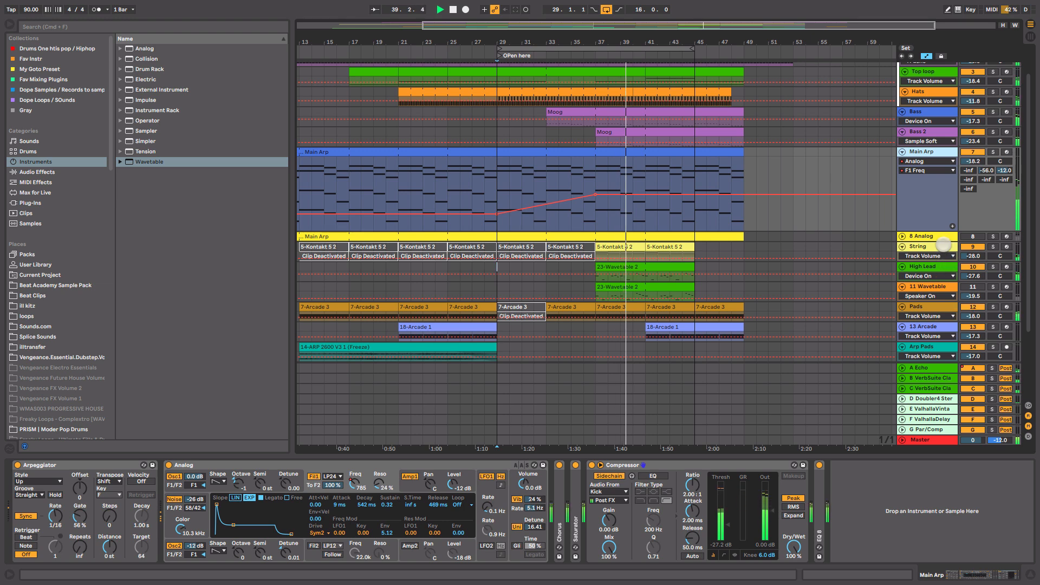
pyautogui.click(943, 245)
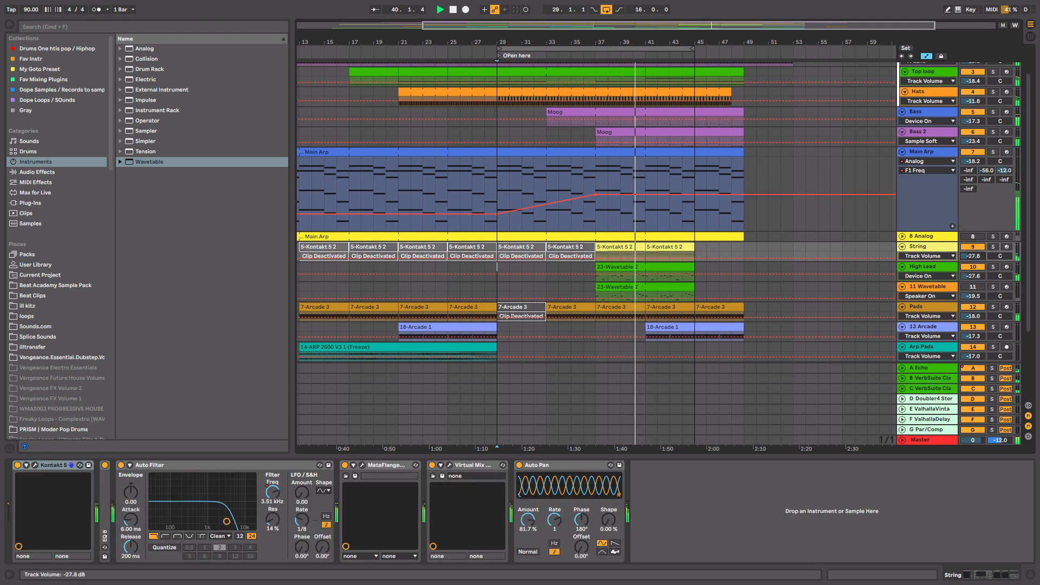
pyautogui.moveTo(973, 256)
pyautogui.mouseDown()
pyautogui.moveTo(973, 245)
pyautogui.moveTo(981, 257)
pyautogui.mouseUp()
pyautogui.click(606, 10)
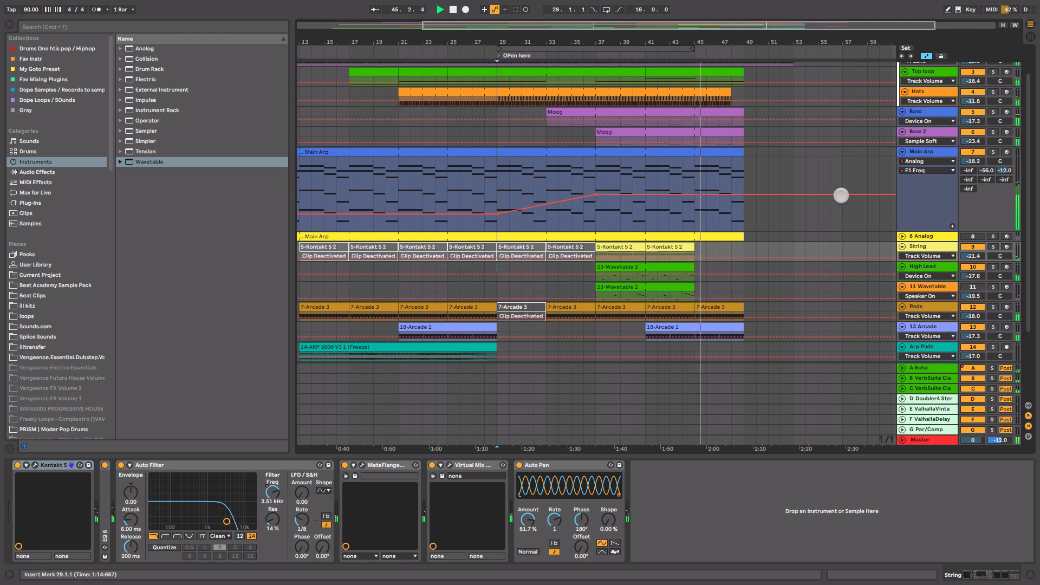
# - Stop playback past bar 46 and hide the automation across all tracks
pyautogui.scroll(2, 876, 222)
pyautogui.hscroll(2, 811, 281)
pyautogui.scroll(-1, 764, 271)
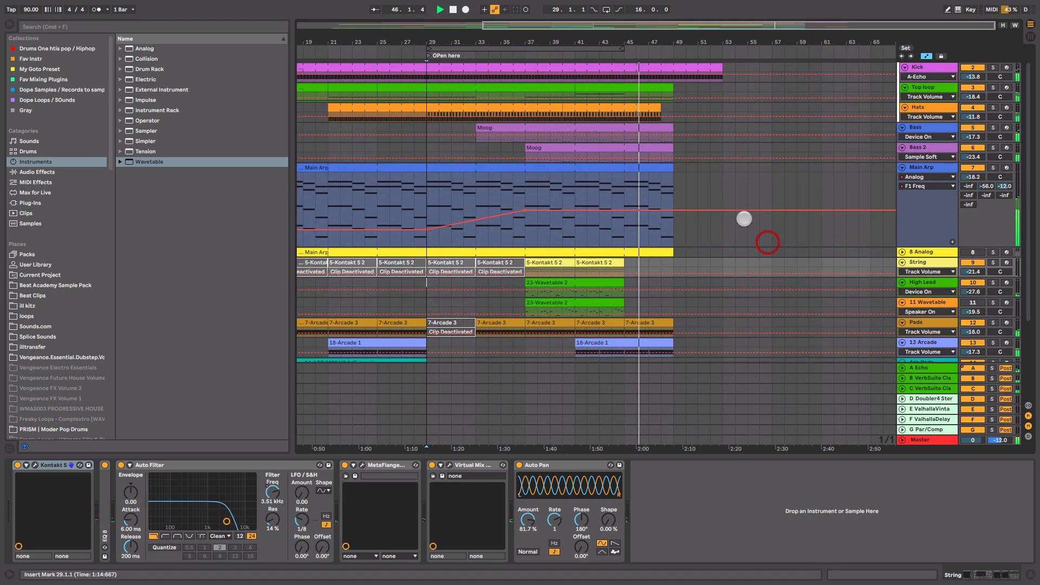
pyautogui.press('space')
pyautogui.press('a')
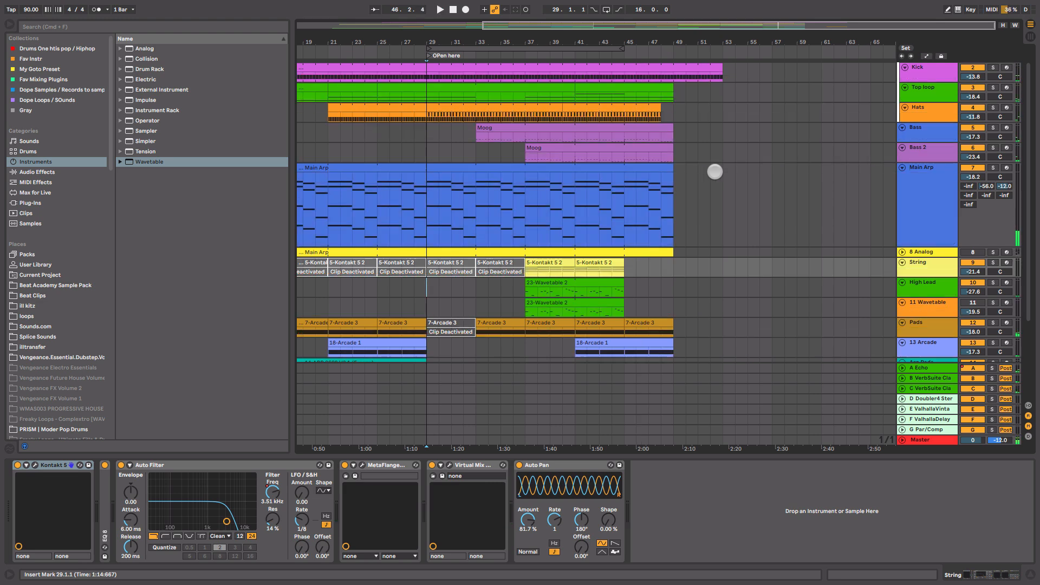